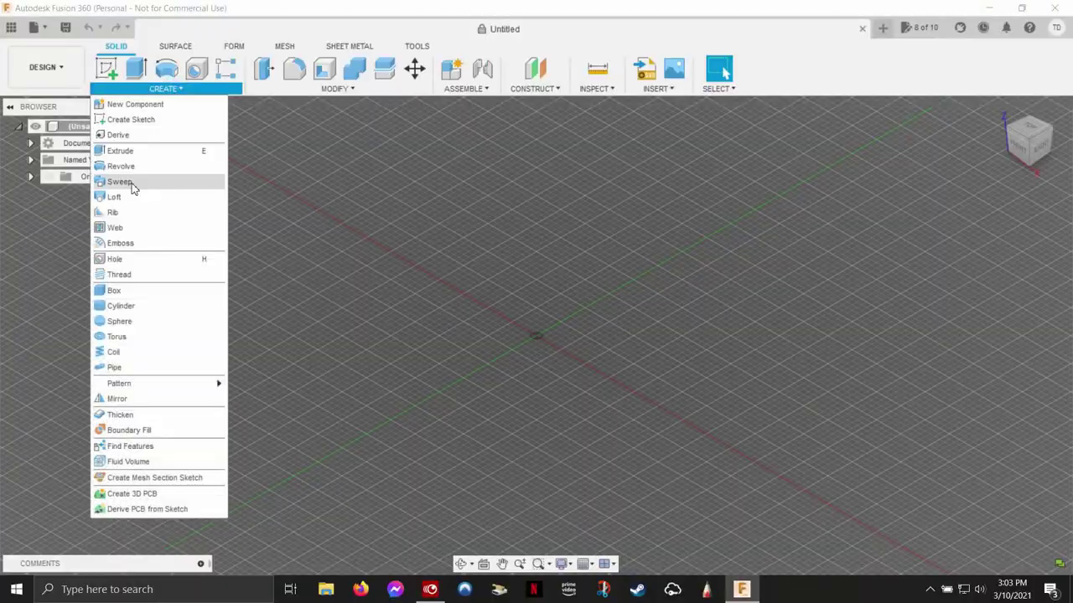
Create a 12 × 6 in box on the ground plane, 4.50 in tall, as the first body.
click(132, 287)
click(598, 333)
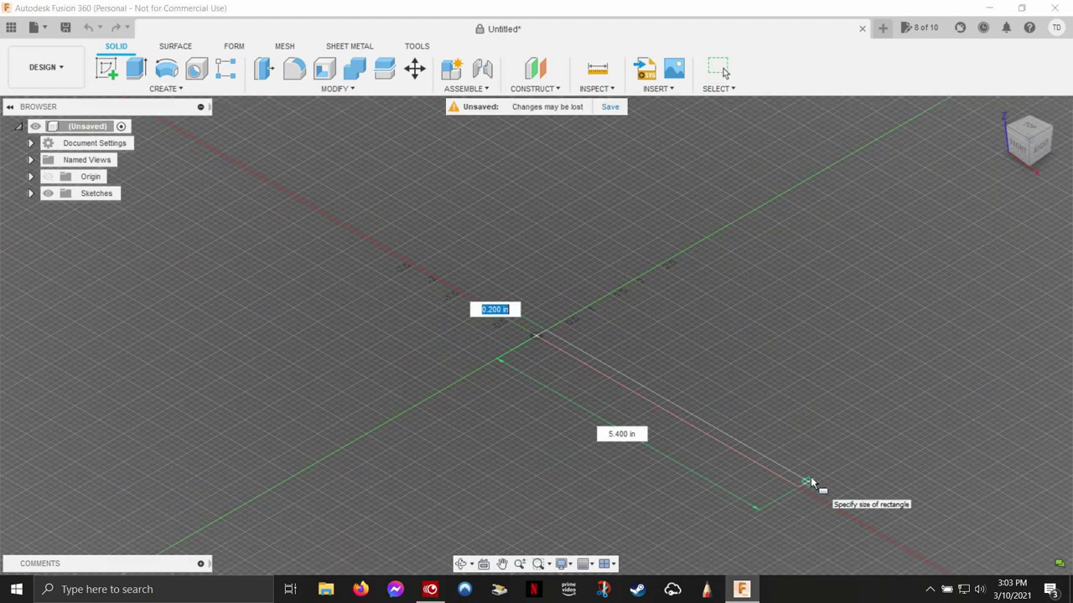
scroll(826, 478, up, 3)
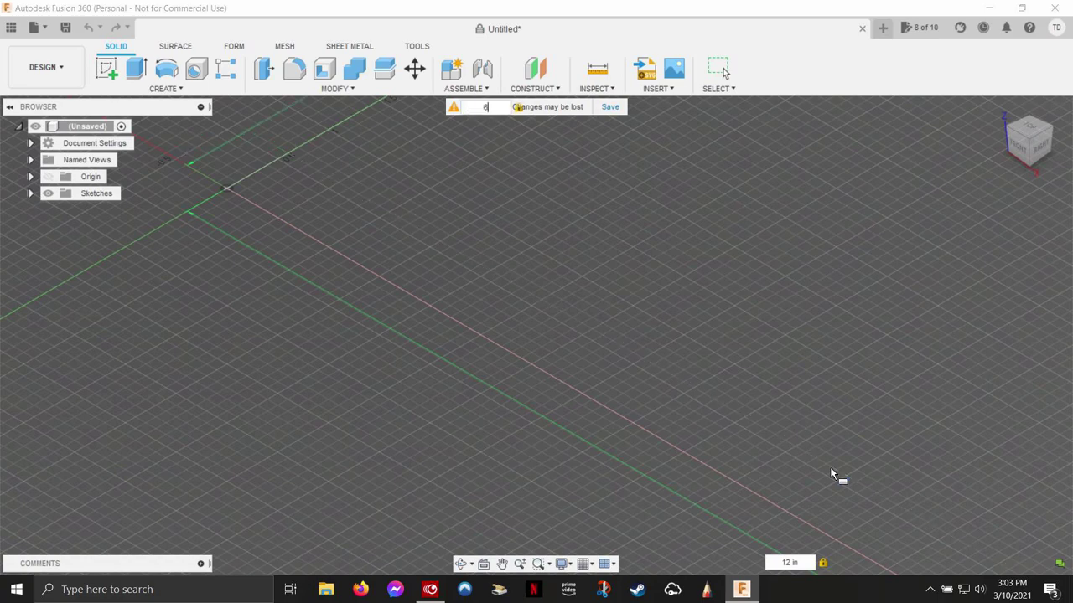
scroll(832, 474, down, 3)
scroll(467, 299, up, 3)
key(Tab)
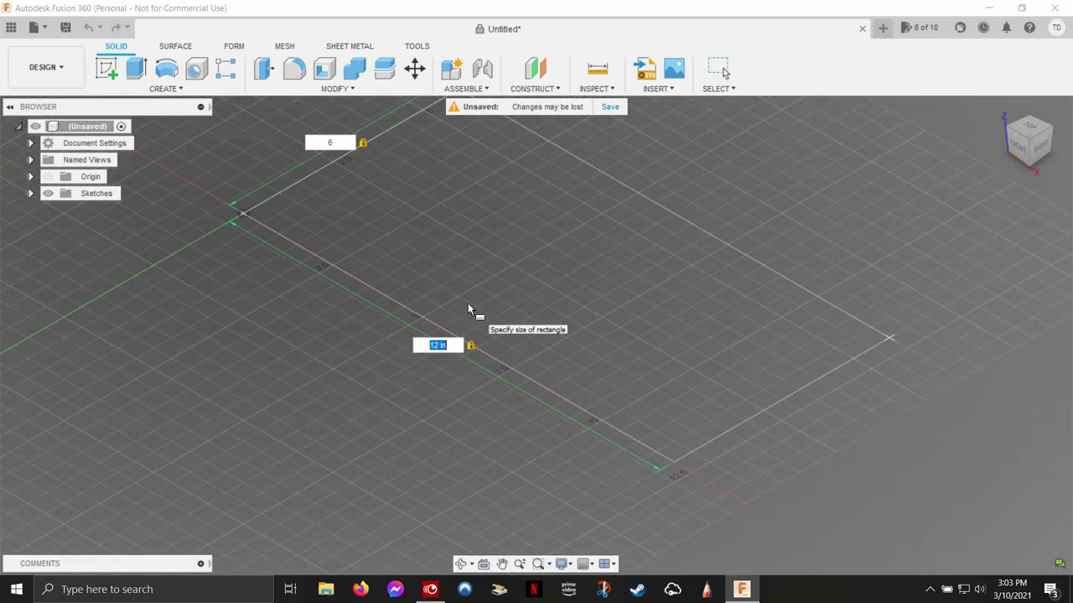
key(Return)
drag(544, 327, 560, 171)
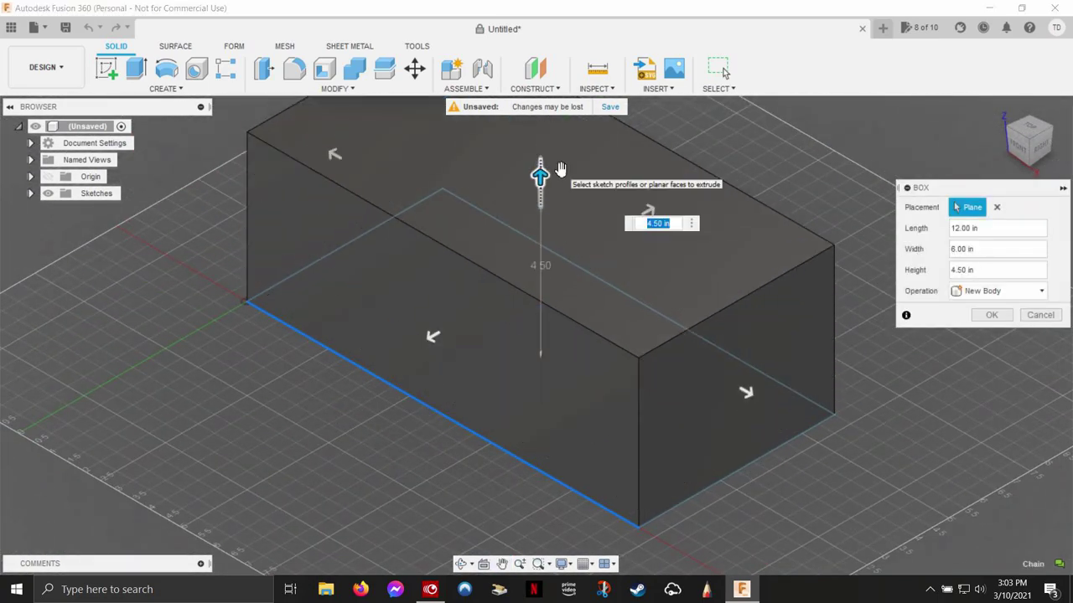
key(Return)
scroll(438, 248, down, 3)
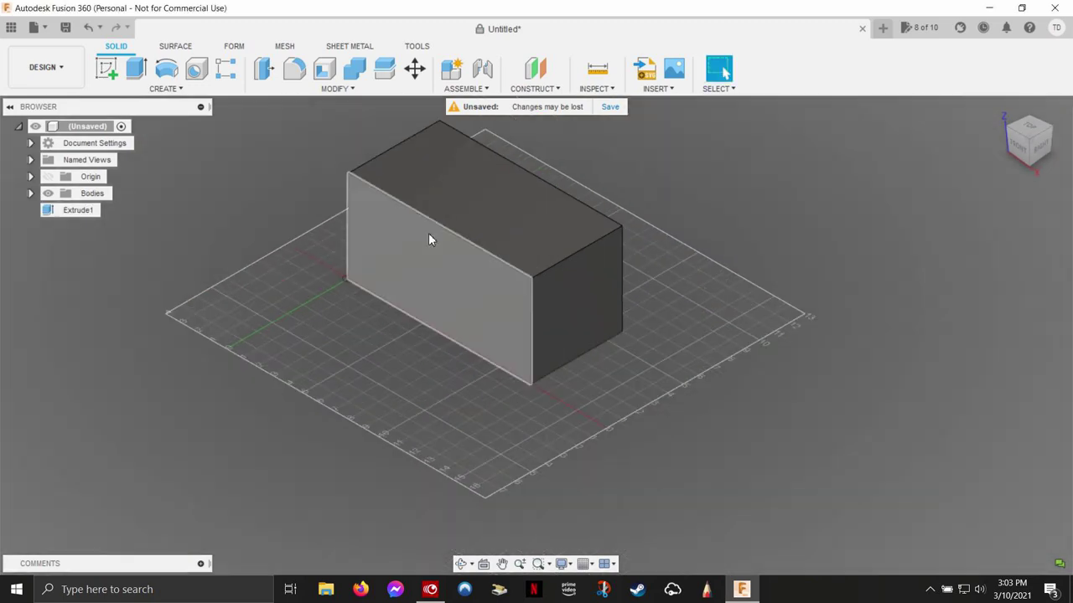
Insert the Bronco reference image from the Desktop's 2020 Ford Bronco folder as a canvas.
click(656, 87)
click(650, 125)
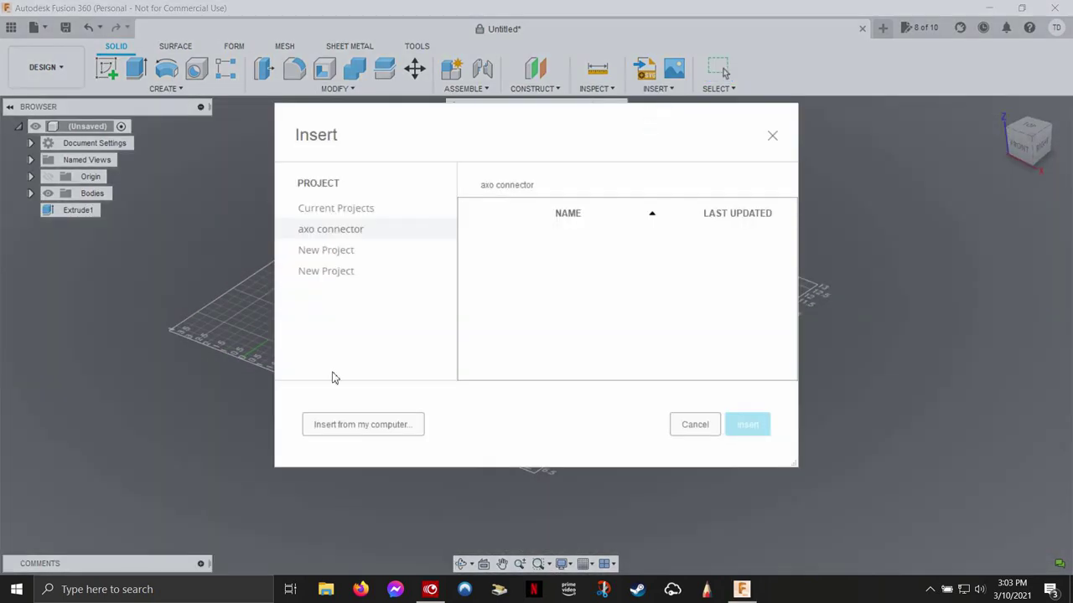
click(357, 425)
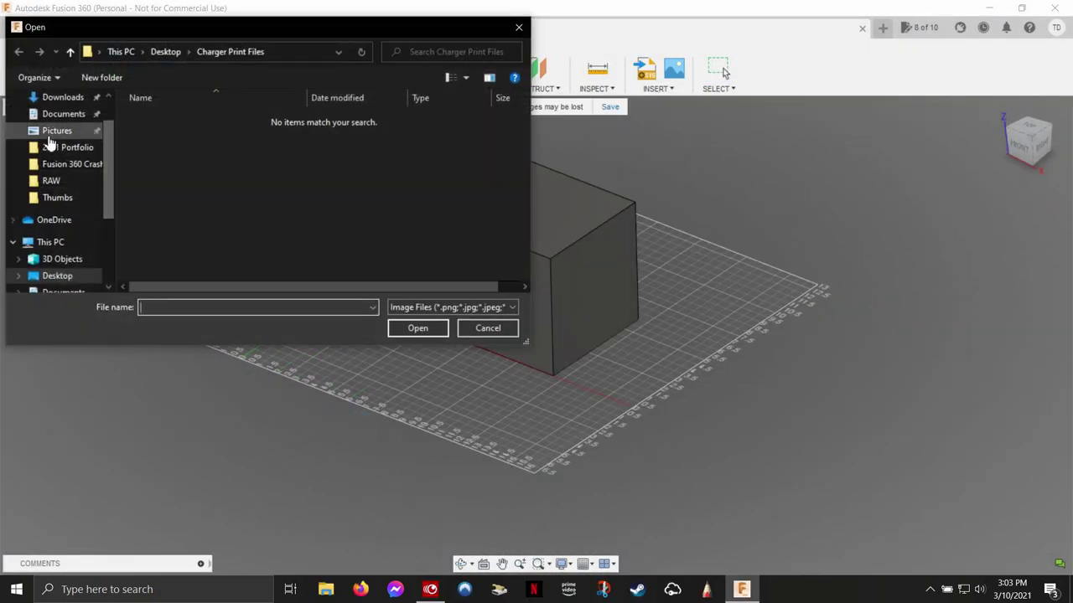
click(54, 128)
scroll(282, 169, up, 5)
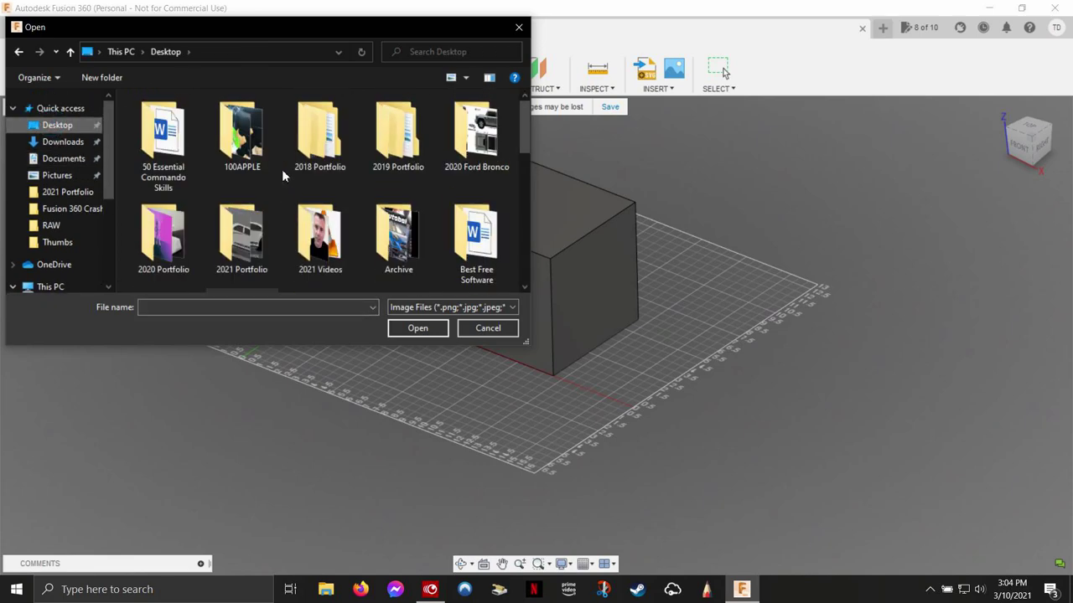
double_click(474, 138)
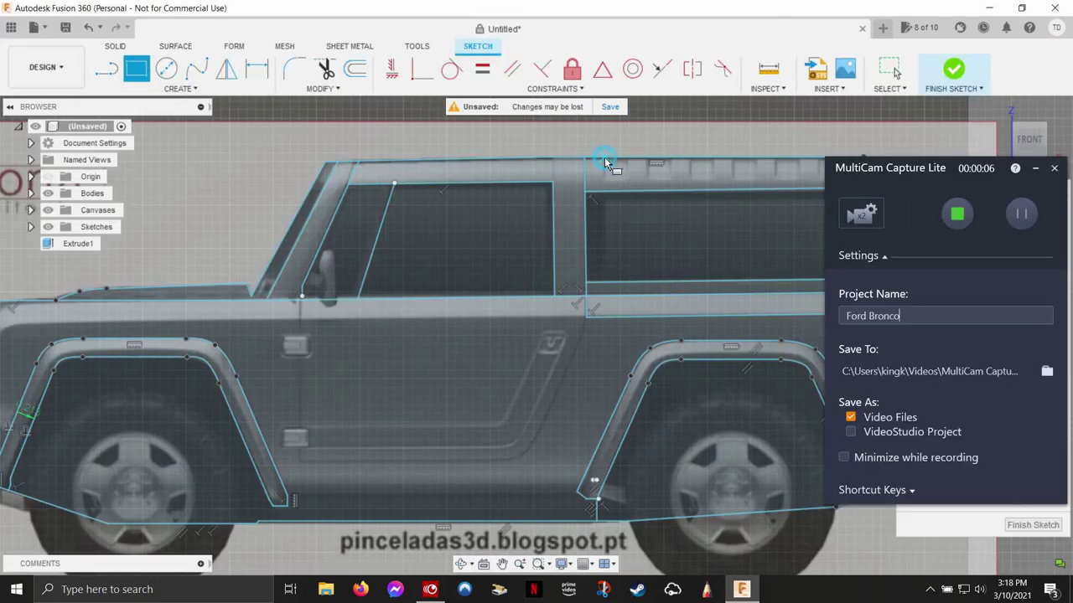
Rectangular-pattern the roof-rack slots along the roof.
click(180, 88)
click(138, 316)
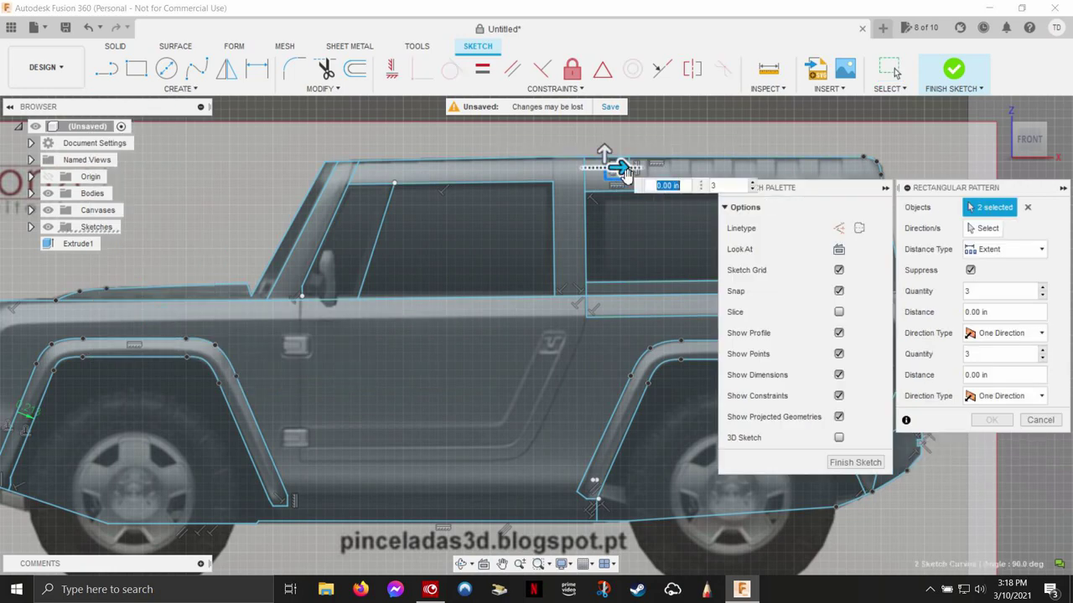
middle_drag(633, 180, 467, 201)
drag(425, 188, 642, 184)
scroll(603, 184, up, 5)
scroll(570, 175, down, 3)
key(Return)
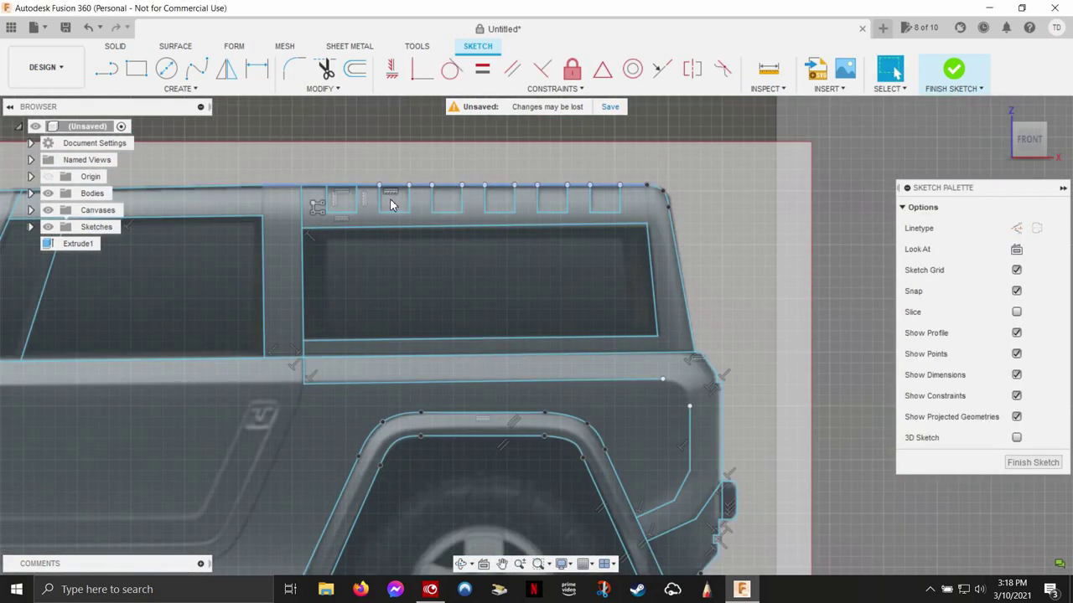
scroll(310, 335, down, 5)
Draw the door handle outline rectangle with two inner handle rectangles.
key(r)
scroll(304, 366, up, 5)
scroll(336, 319, up, 3)
scroll(325, 319, up, 2)
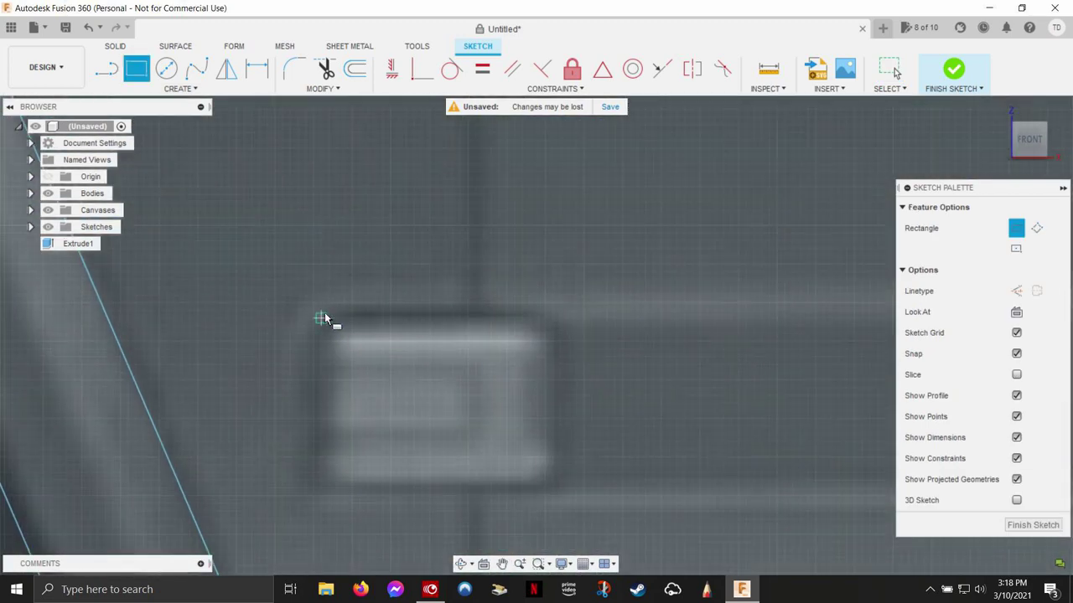
click(322, 318)
click(562, 487)
click(322, 448)
click(482, 365)
click(561, 366)
click(522, 448)
key(Escape)
Shift all the door handle geometry by 0.23 in.
drag(285, 249, 586, 516)
key(m)
scroll(605, 217, up, 3)
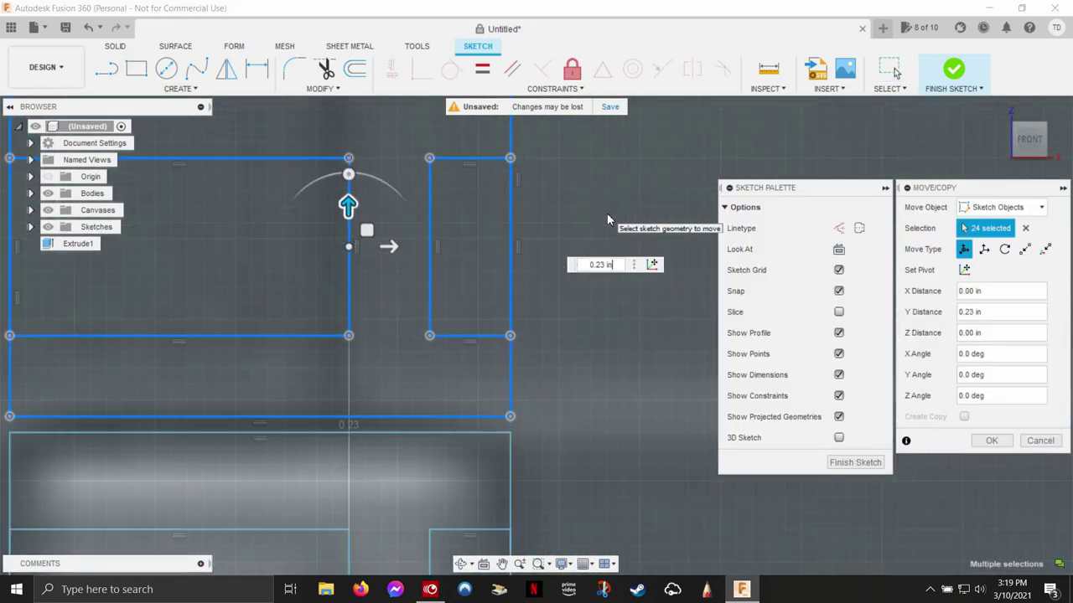
scroll(532, 485, down, 5)
scroll(503, 519, up, 5)
key(Return)
scroll(750, 386, down, 4)
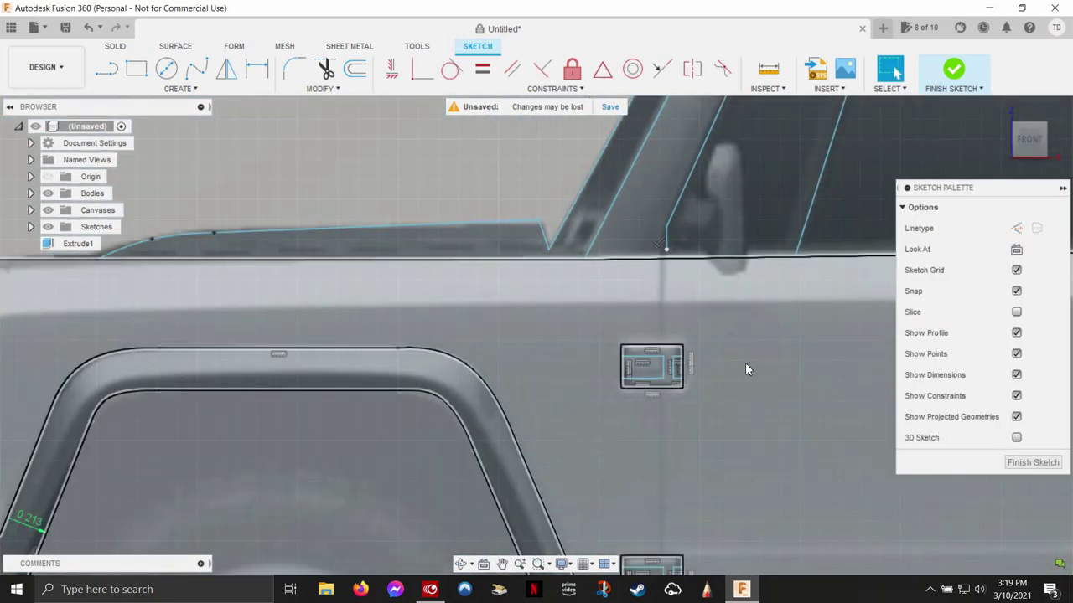
Trace the door outline from the belt line down the front edge and along the bottom.
middle_drag(753, 362, 616, 320)
key(l)
click(529, 209)
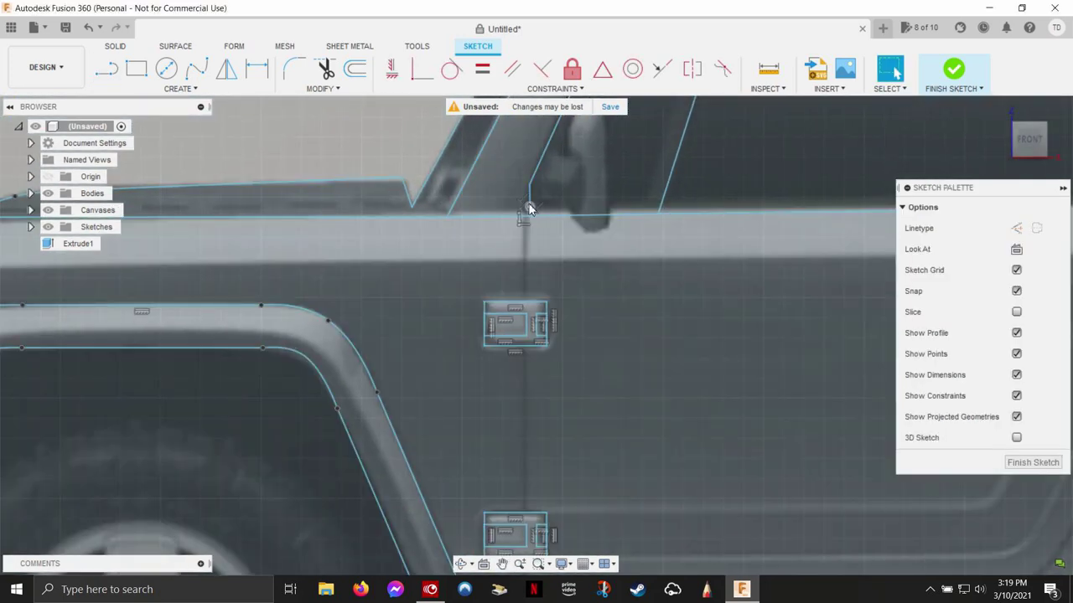
key(m)
key(Escape)
scroll(507, 216, up, 3)
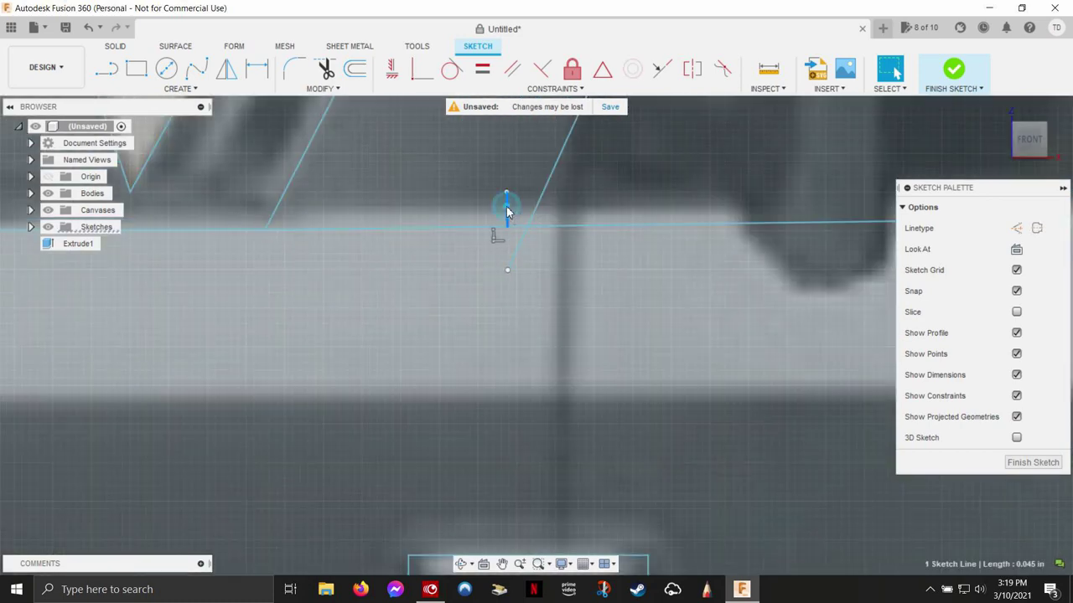
scroll(532, 225, down, 3)
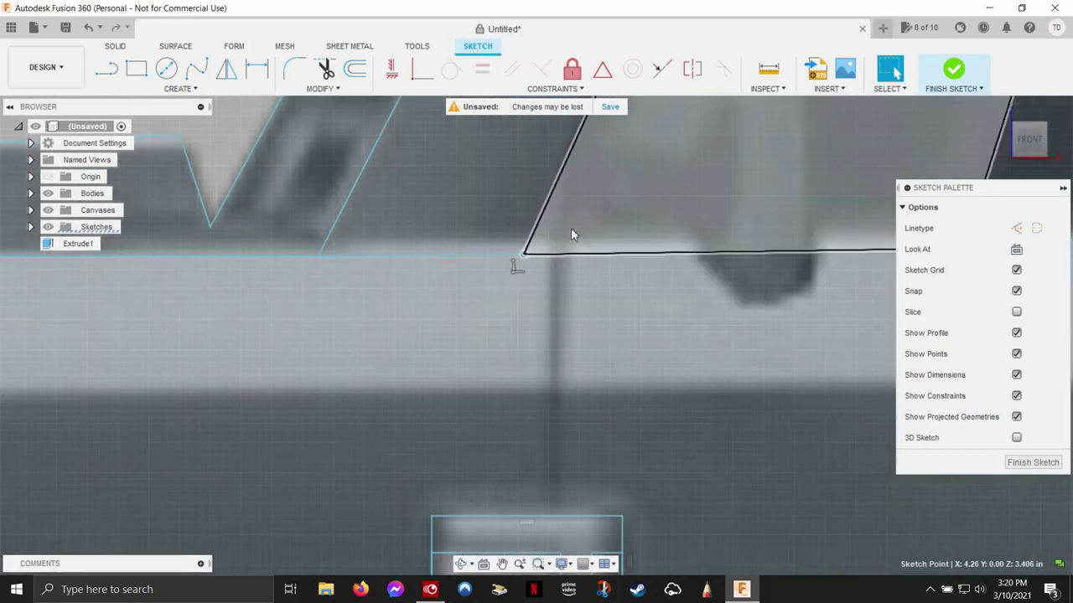
key(l)
click(555, 254)
scroll(545, 345, down, 5)
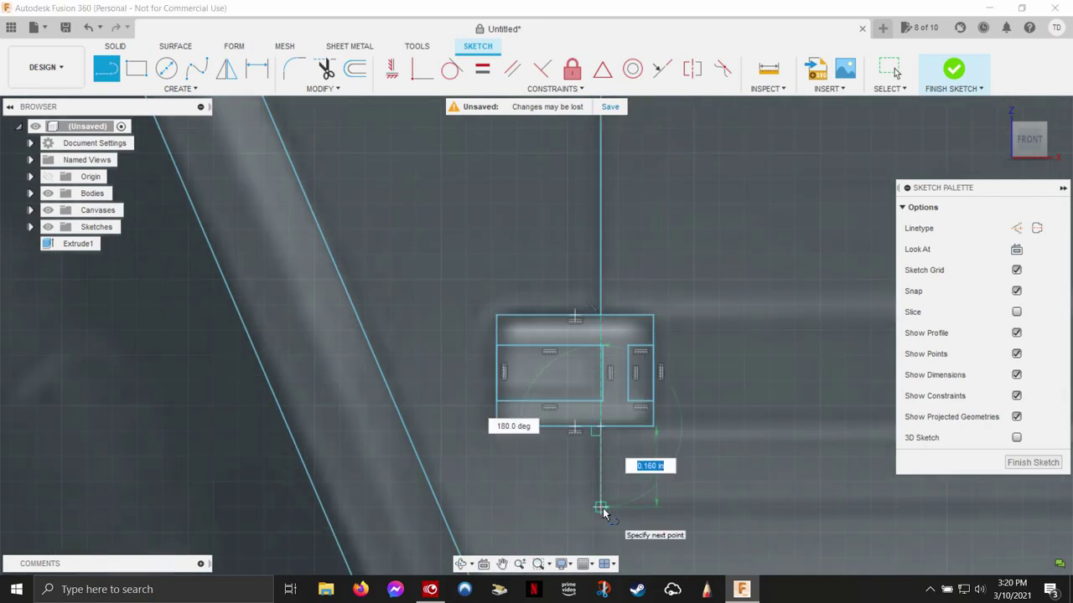
scroll(603, 508, down, 5)
click(297, 494)
click(563, 496)
key(Escape)
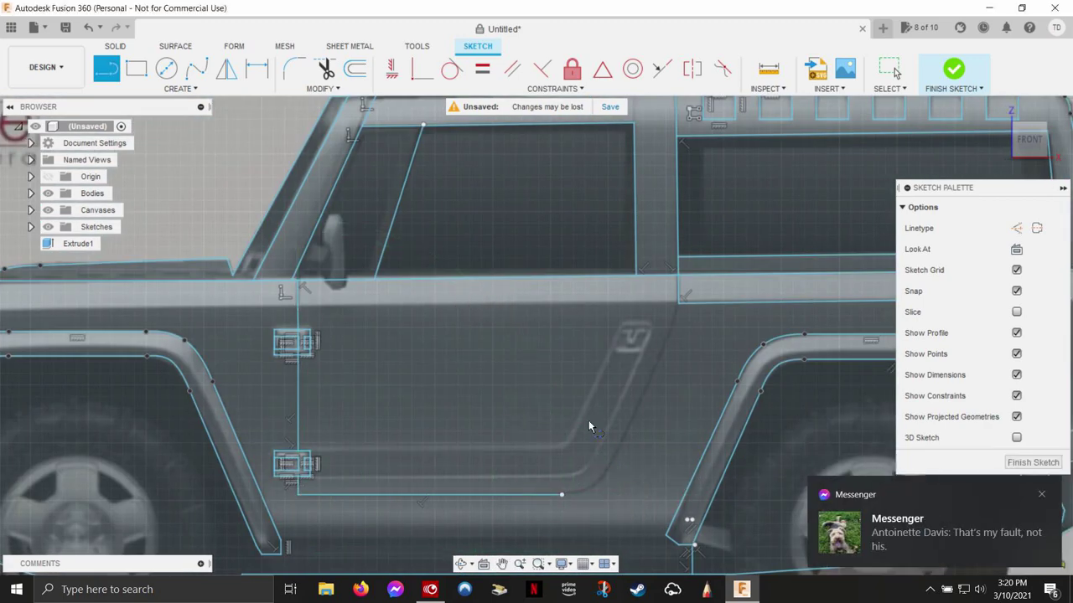
Draw the door's slanted rear edge up to the belt-line corner.
scroll(618, 458, down, 3)
scroll(618, 458, up, 5)
click(608, 450)
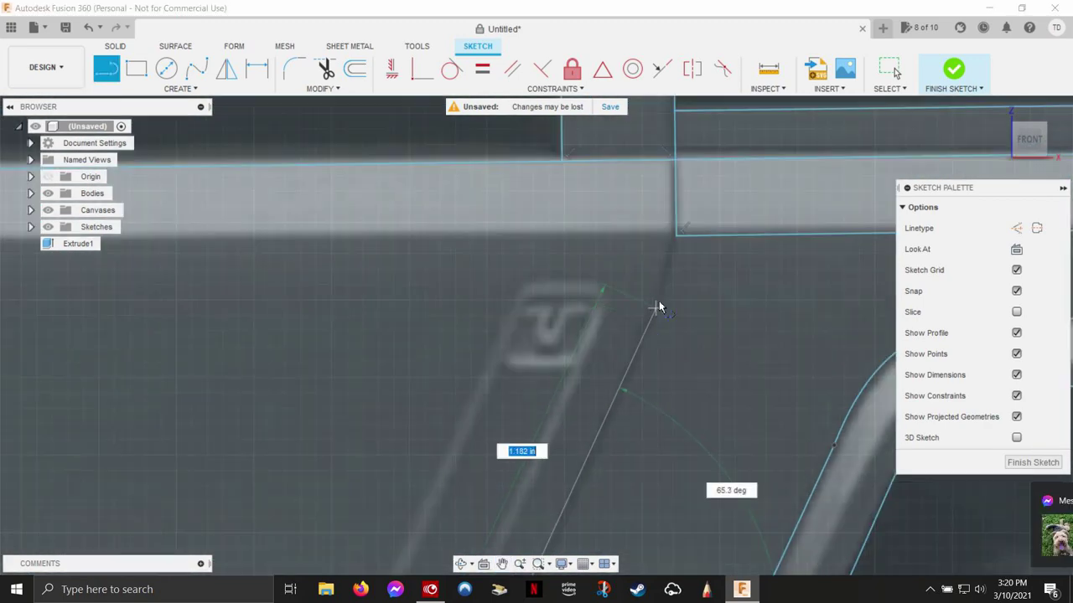
click(667, 286)
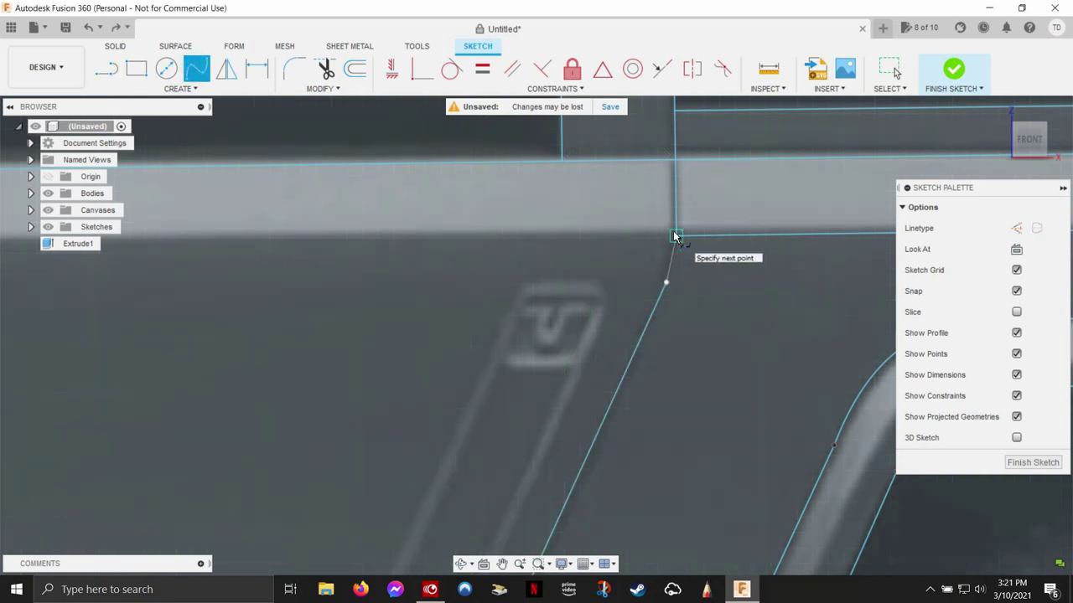
scroll(677, 263, up, 3)
click(688, 175)
scroll(556, 229, down, 2)
scroll(554, 227, down, 3)
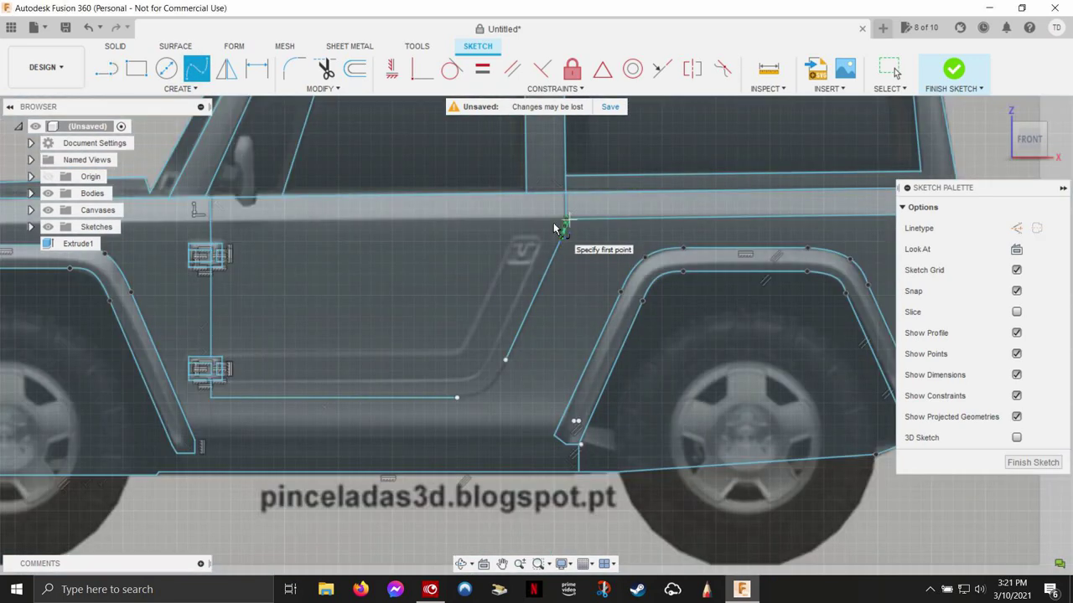
Draw the door's lower crease line, curving it up toward the rear edge.
click(106, 68)
click(211, 381)
click(457, 382)
drag(457, 382, 503, 360)
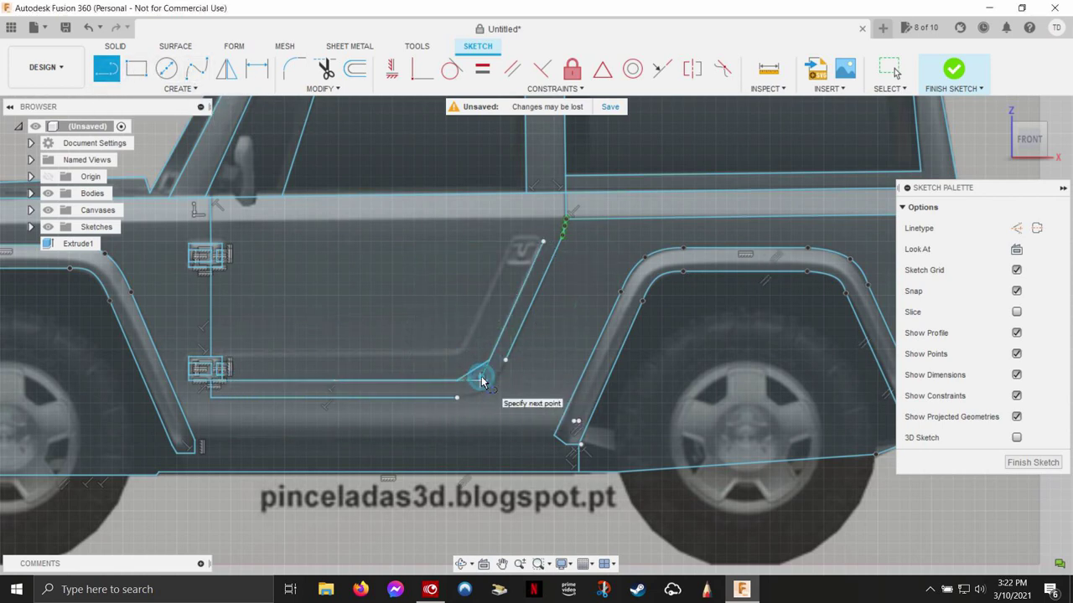
Press Pull the side profile as a -7.50 in cut through the box.
key(Escape)
click(178, 88)
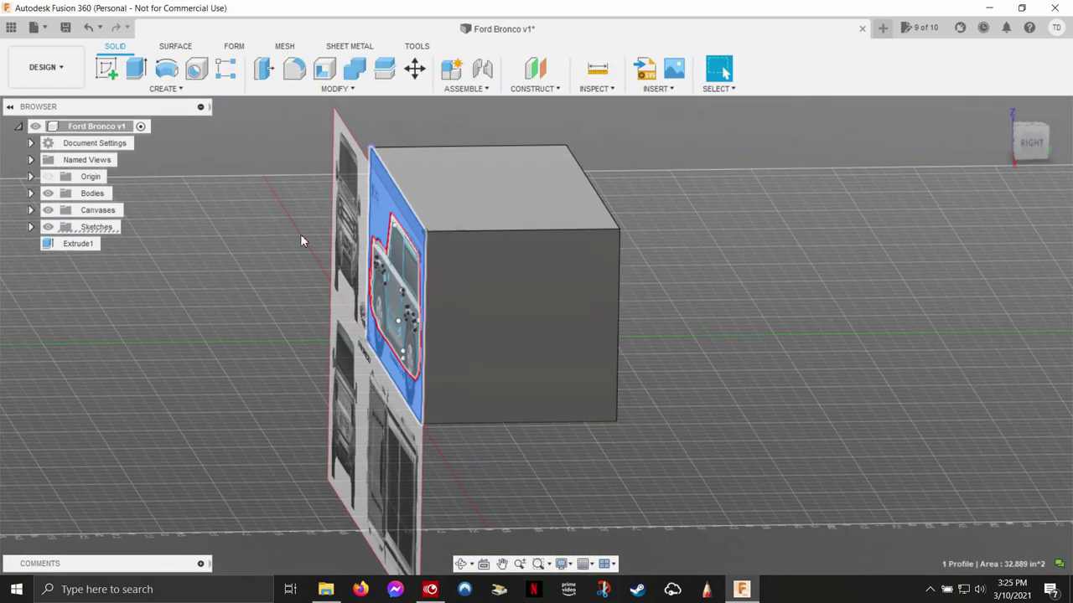
right_click(200, 255)
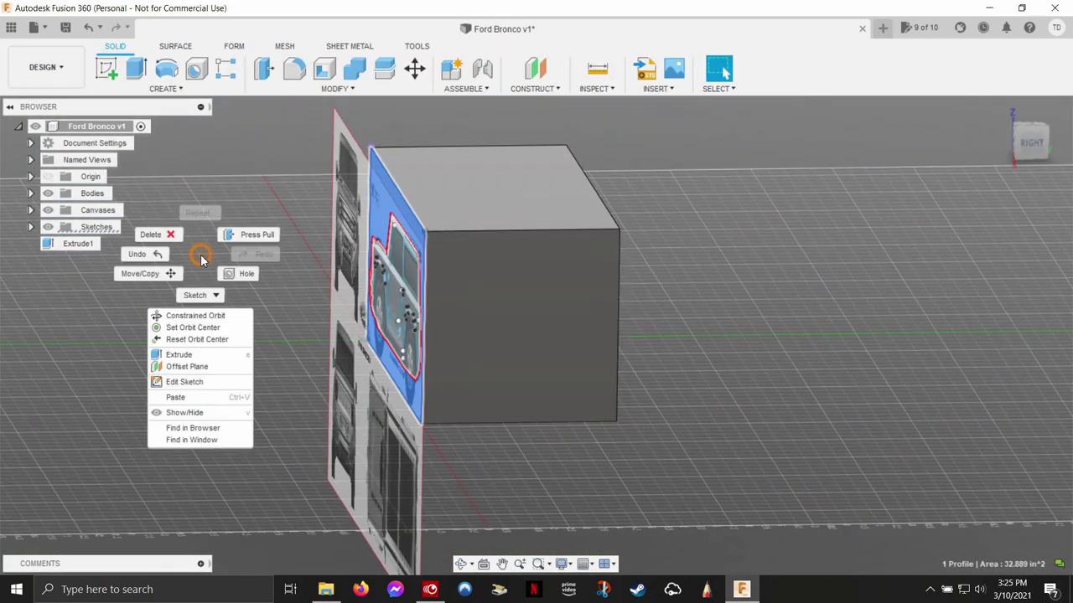
click(246, 234)
drag(468, 224, 606, 232)
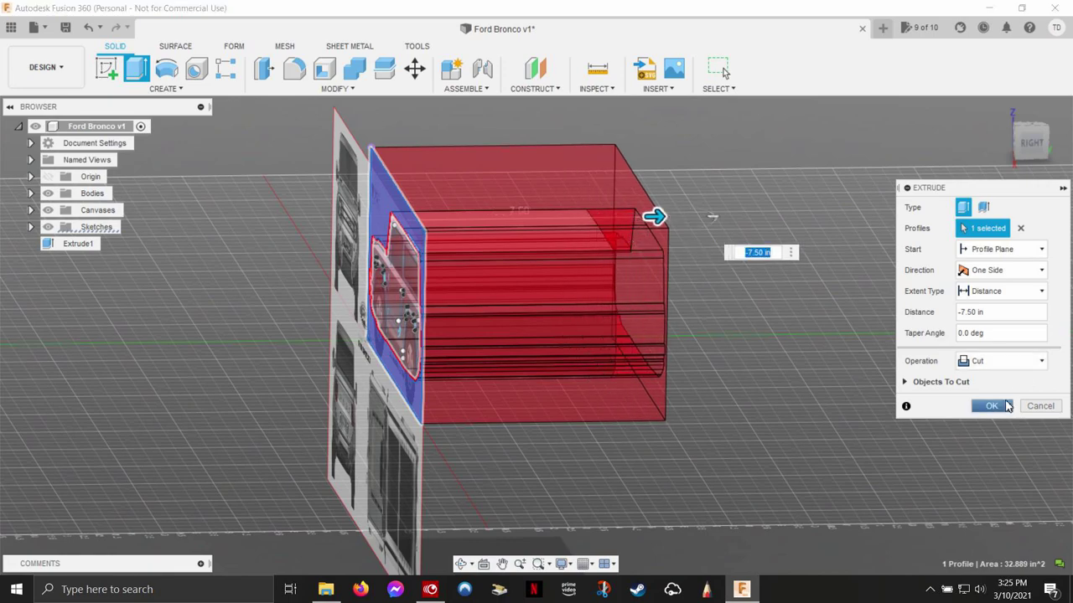
click(991, 405)
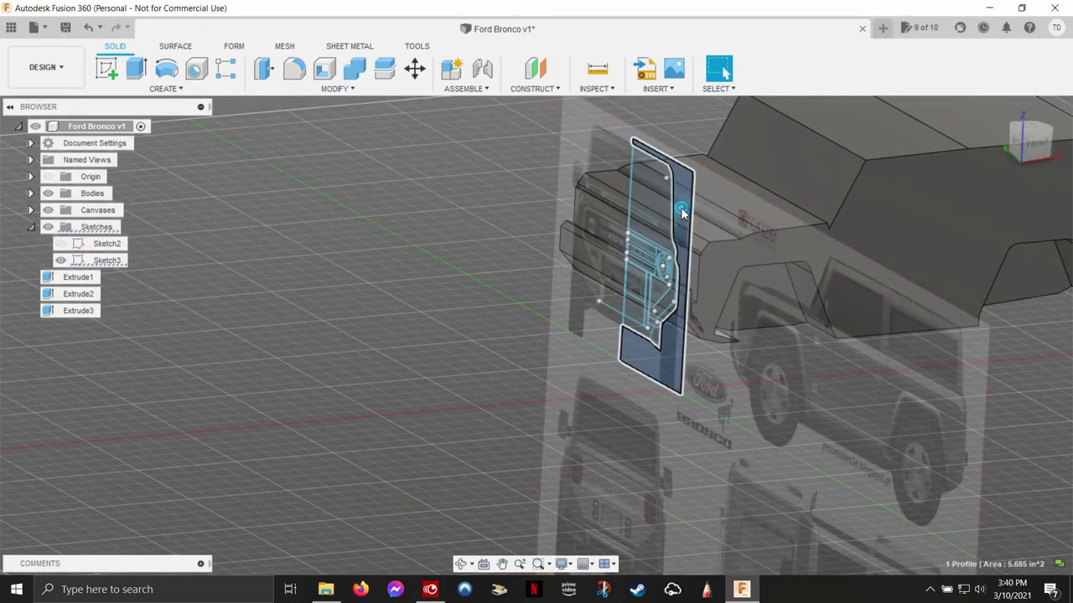
Cut the front profile 15 in deep with Press Pull.
right_click(763, 156)
click(742, 217)
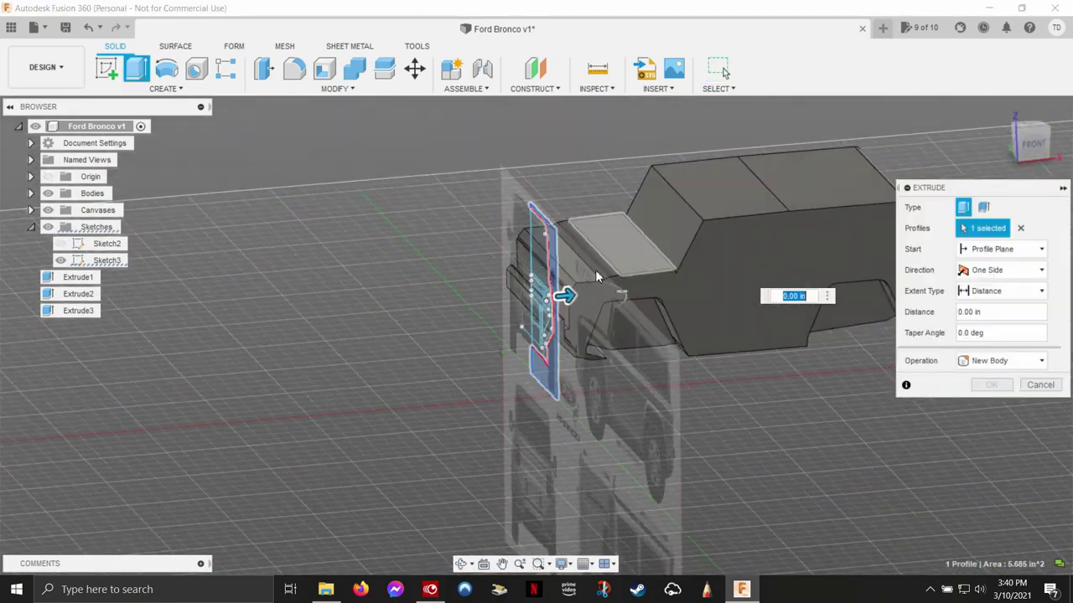
text(15)
click(992, 405)
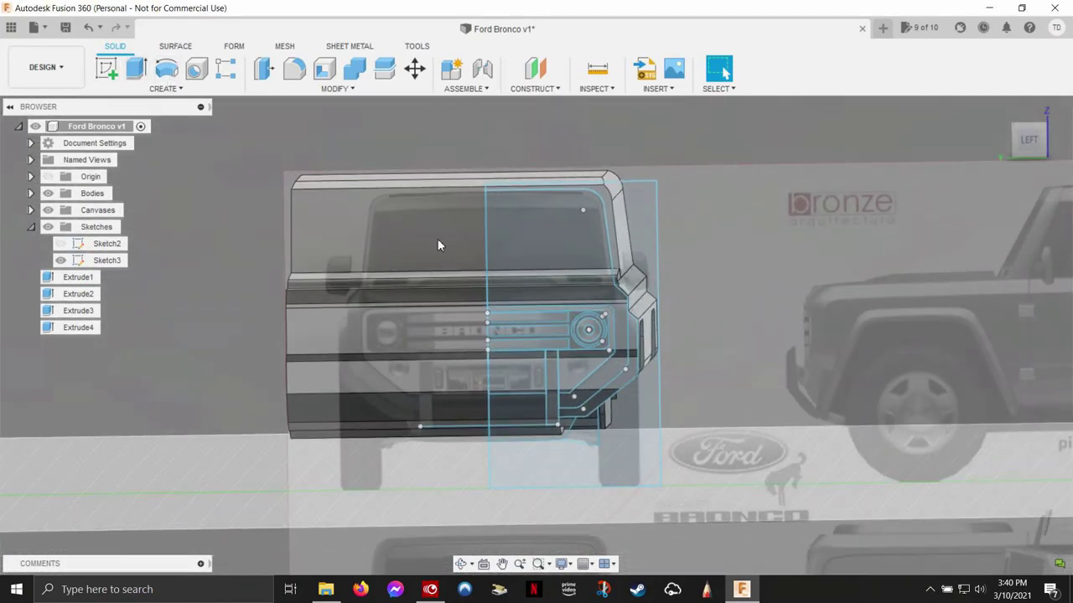
Edit Sketch3 to add a vertical rectangle on the front.
click(107, 260)
right_click(106, 260)
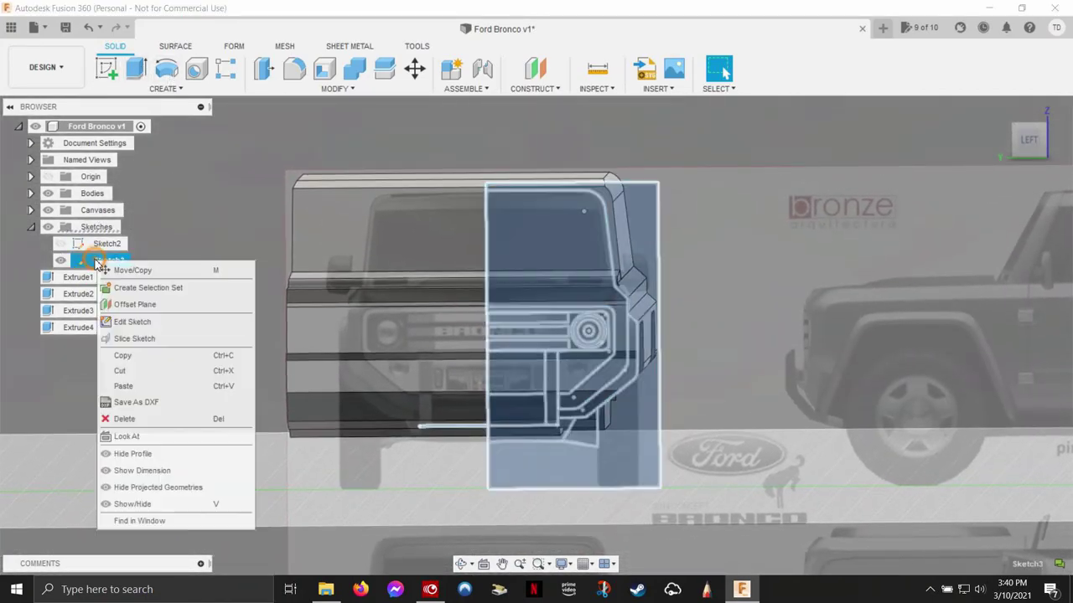
click(134, 306)
click(503, 166)
click(455, 471)
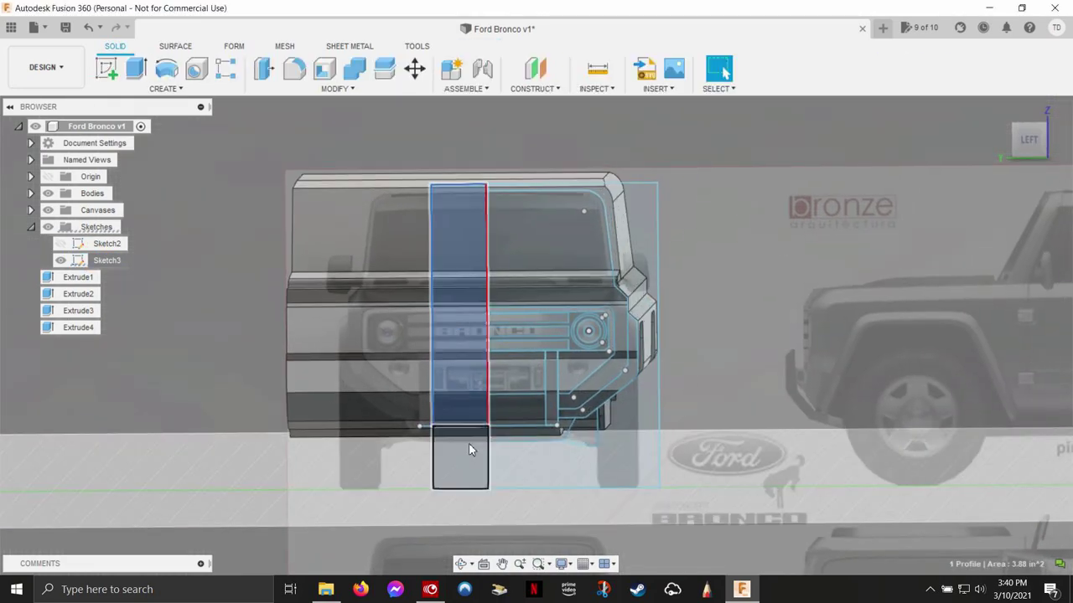
Extrude both narrow front profiles as a cut into the body's front.
shift+click(468, 442)
key(e)
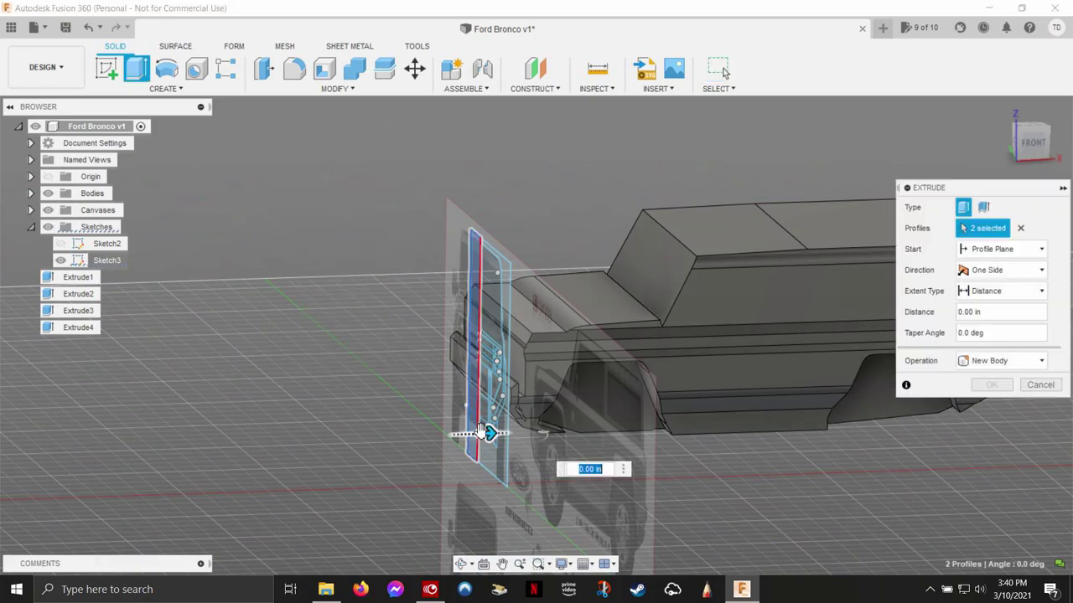
drag(484, 432, 703, 337)
shift+middle_drag(703, 337, 144, 154)
key(Return)
Delete the leftover Body1 from the Bodies list.
click(30, 194)
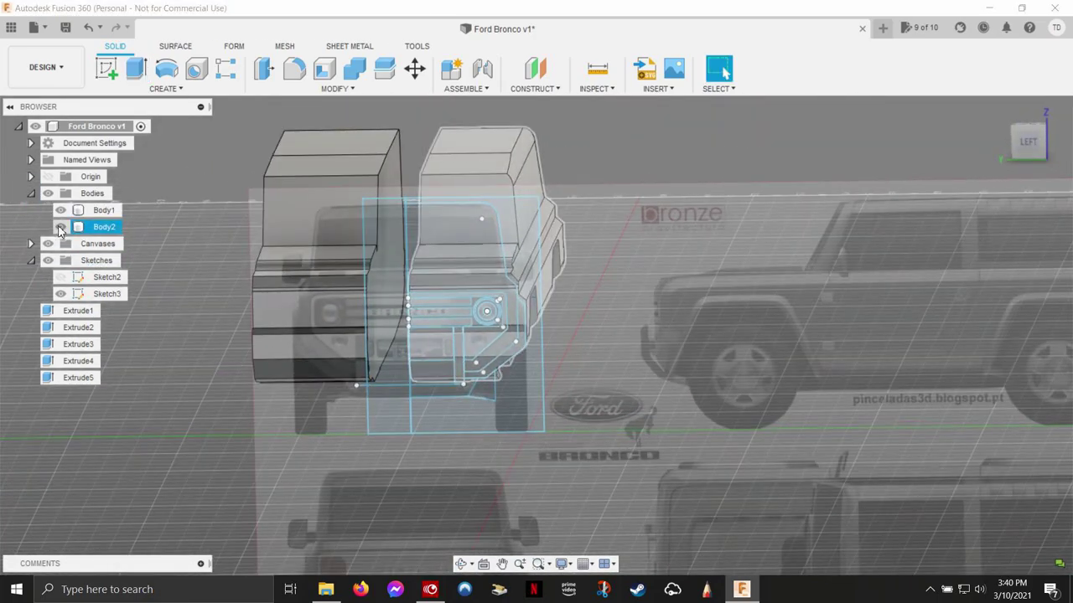
click(104, 210)
key(Delete)
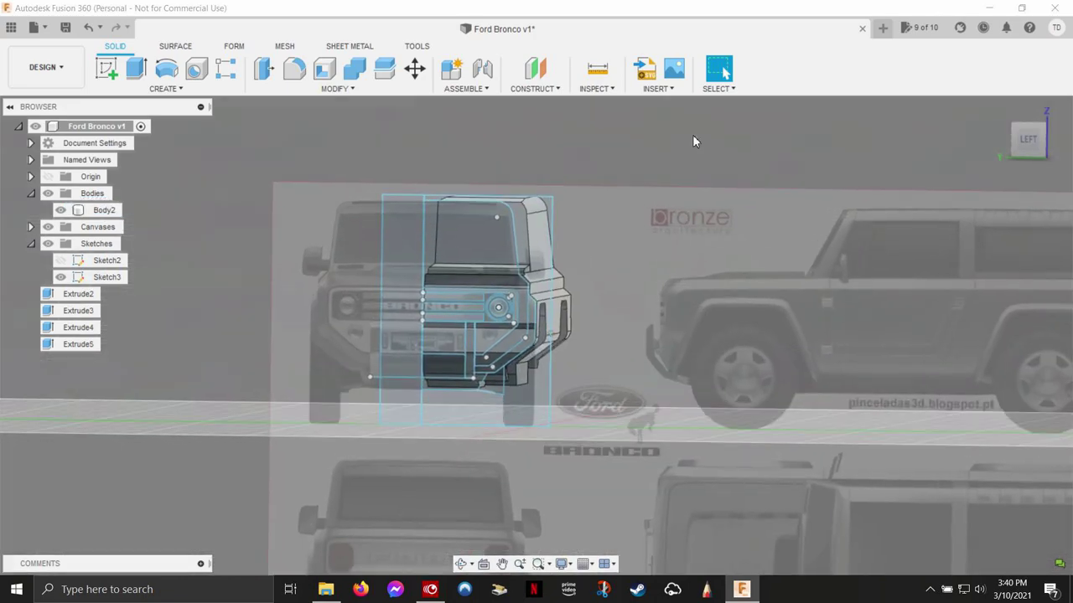
Cut the grille slots and headlight circle 0.60 in into the front.
scroll(692, 140, up, 8)
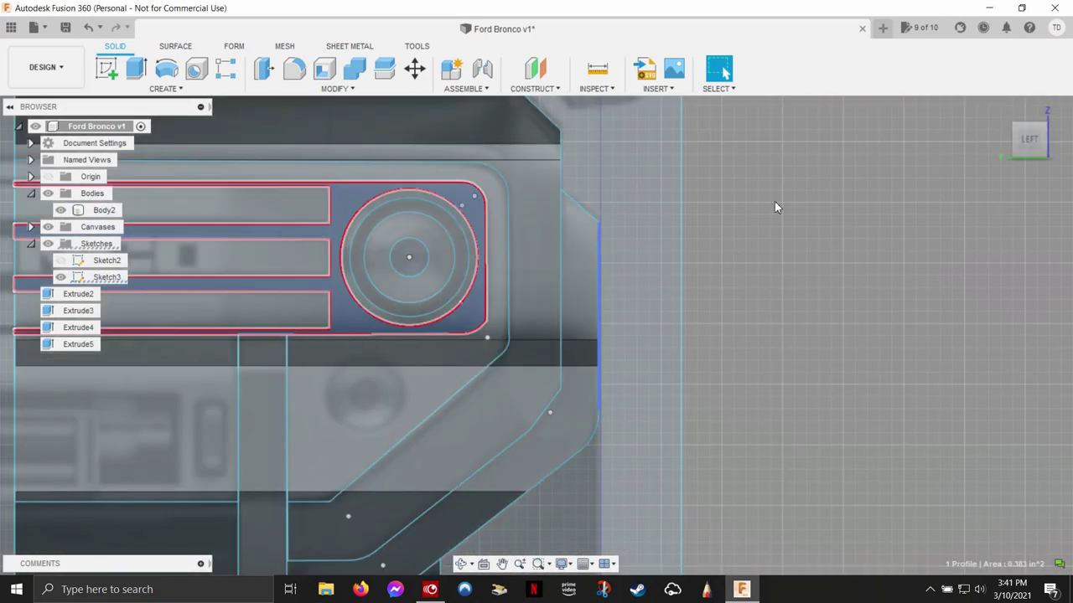
shift+middle_drag(771, 205, 554, 313)
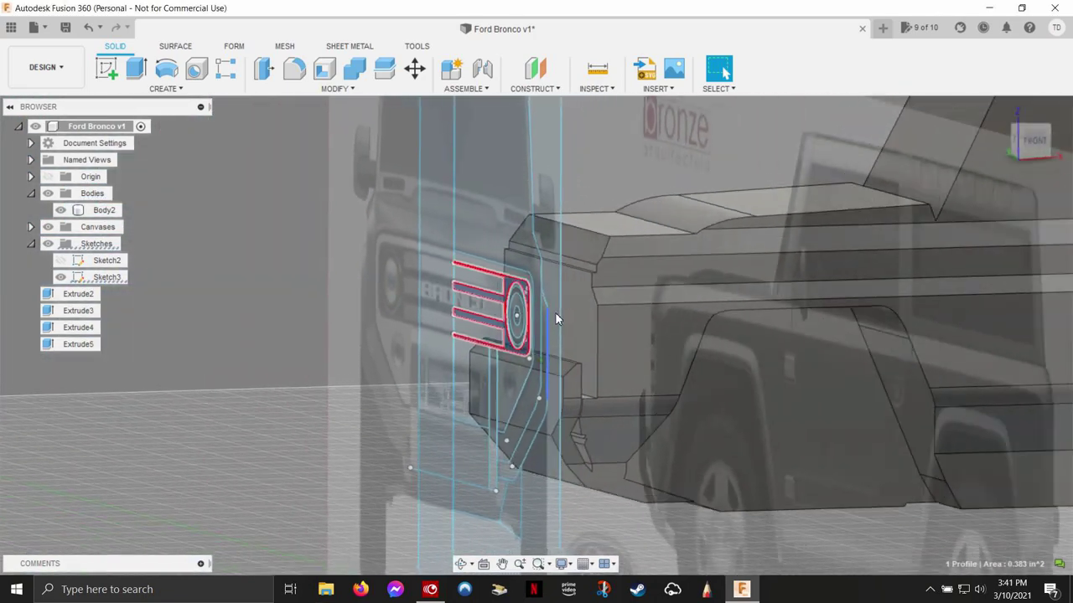
key(e)
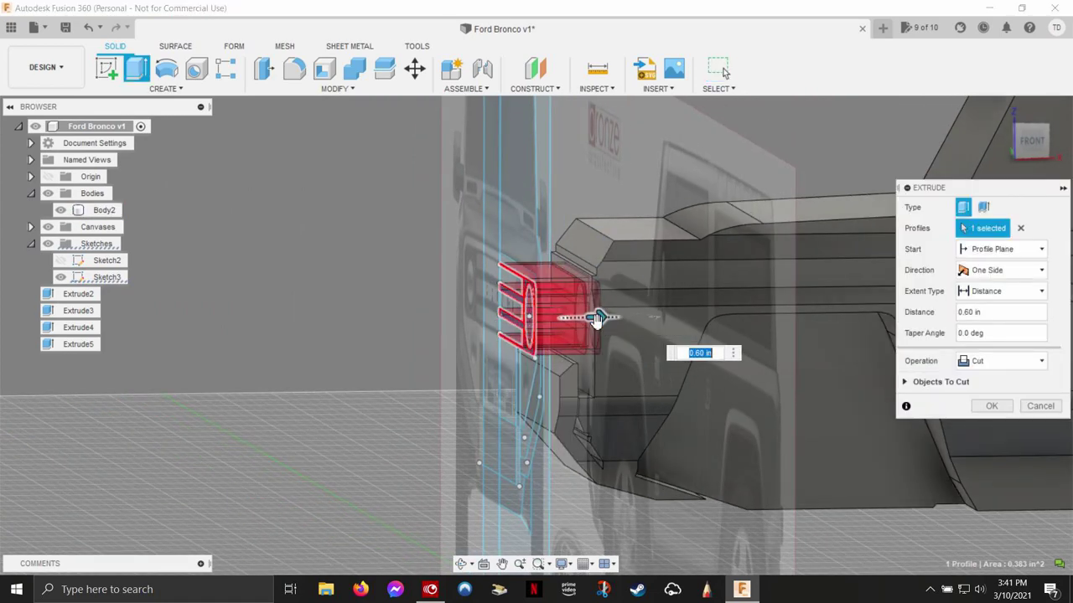
click(991, 405)
mouse_move(452, 243)
shift+middle_down()
mouse_move(773, 245)
mouse_move(585, 282)
shift+middle_up()
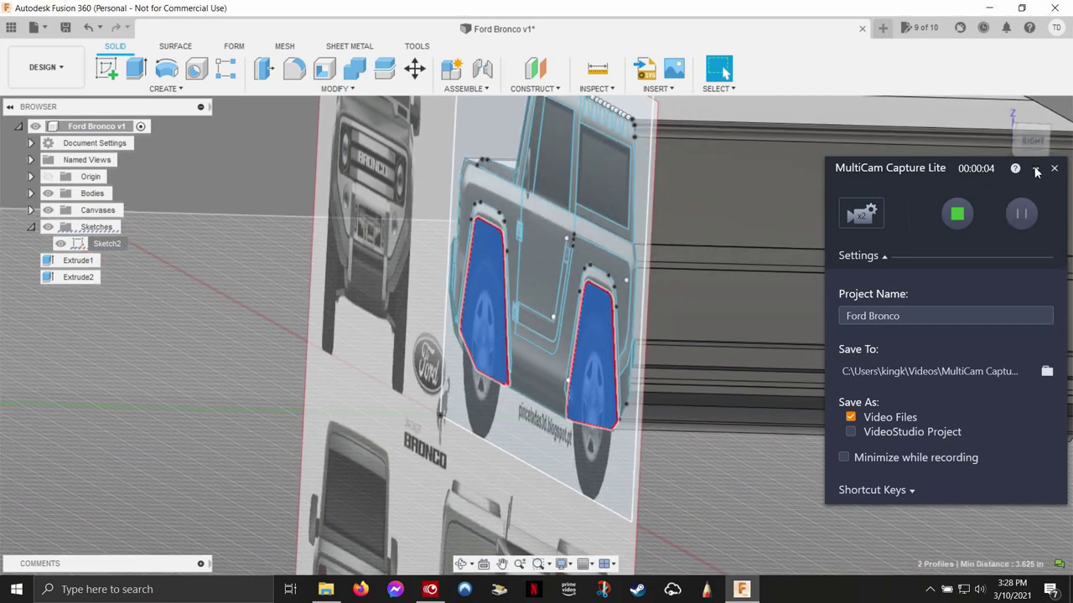
Press Pull both wheel-arch profiles as a -1.40 in cut into the side body.
click(1037, 170)
shift+middle_drag(697, 397, 710, 458)
right_click(710, 458)
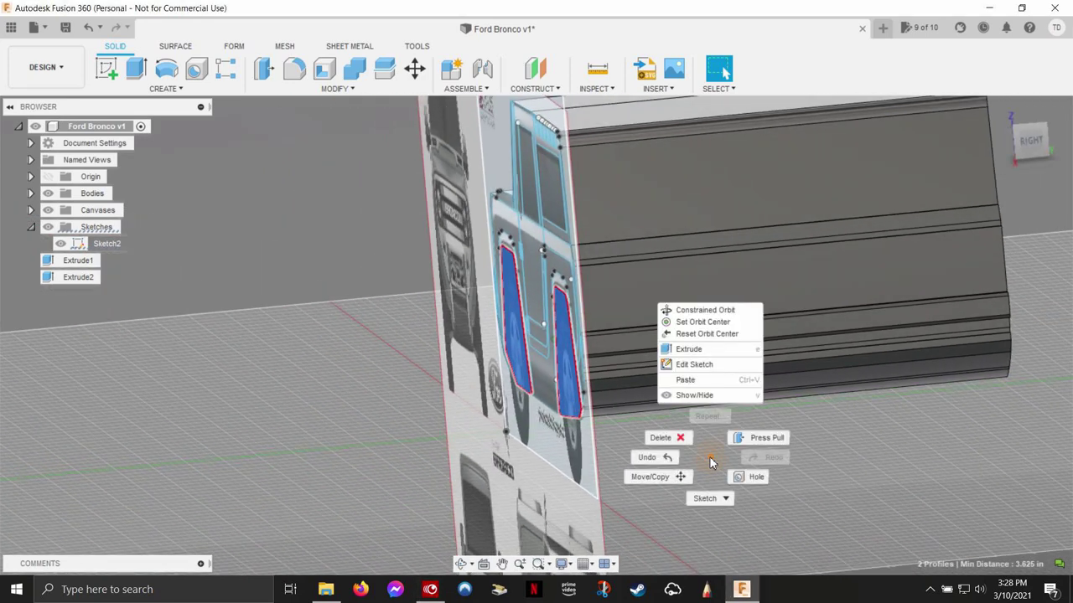
click(751, 444)
drag(647, 358, 648, 364)
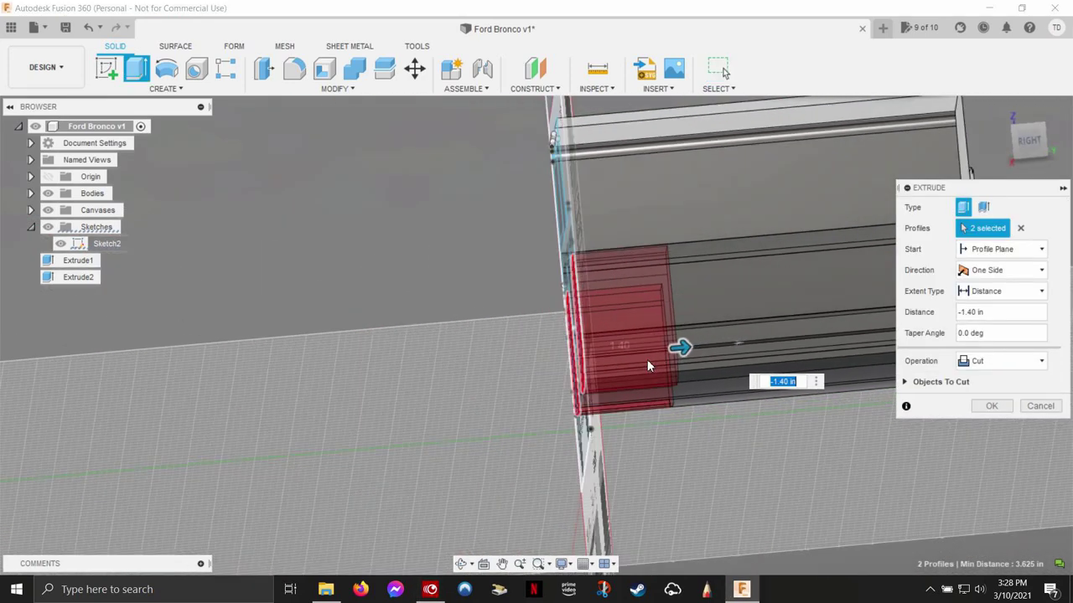
shift+middle_drag(648, 363, 685, 362)
click(992, 407)
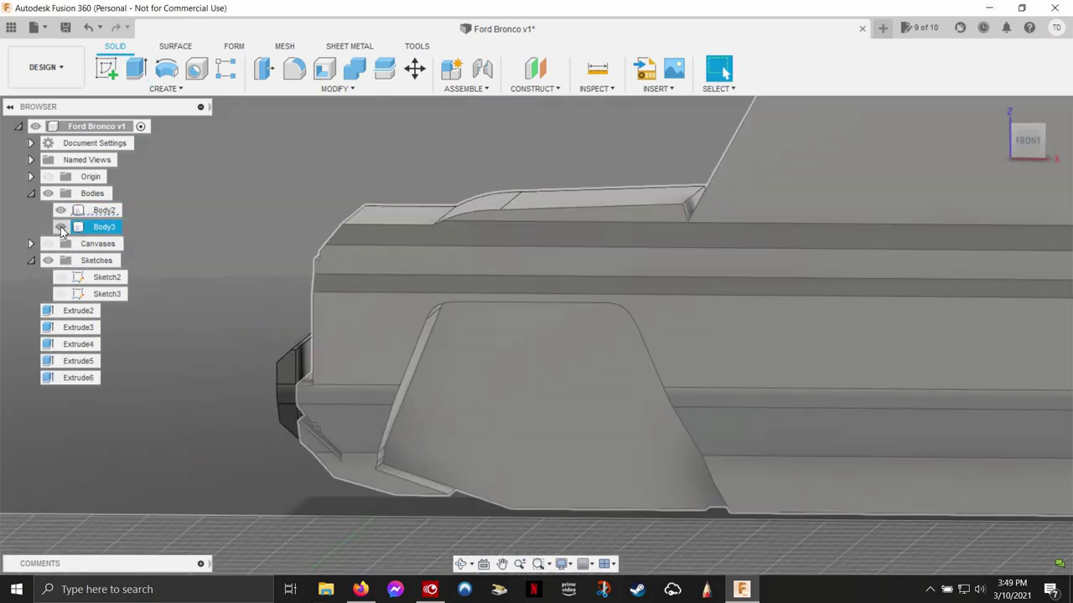
Extrude the vertical bar profile 0.70 in as an Intersect.
click(60, 226)
shift+middle_drag(150, 231, 252, 276)
click(60, 294)
scroll(346, 389, up, 3)
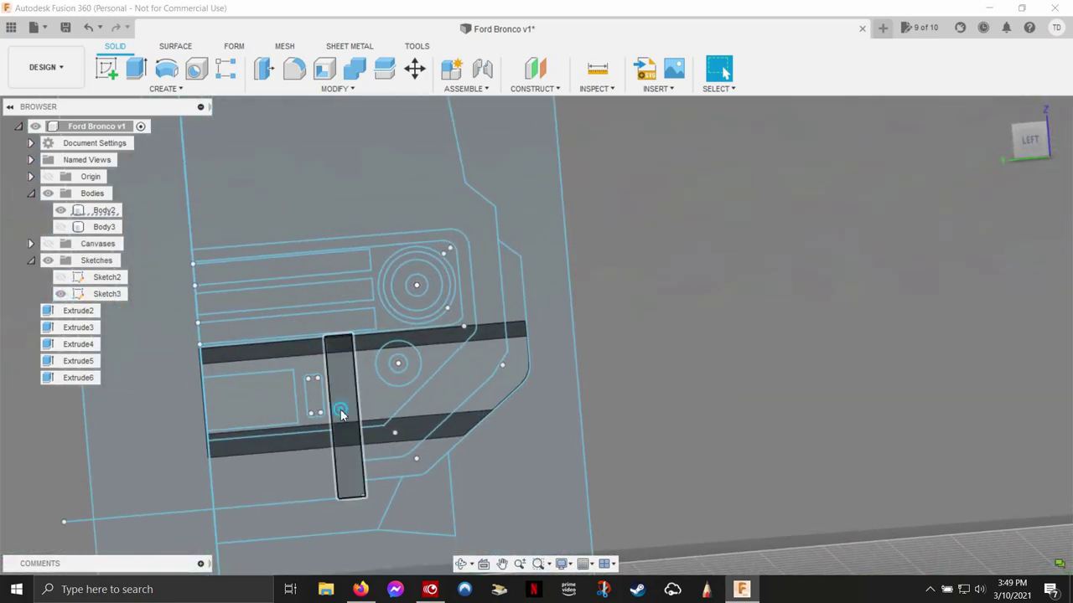
click(389, 395)
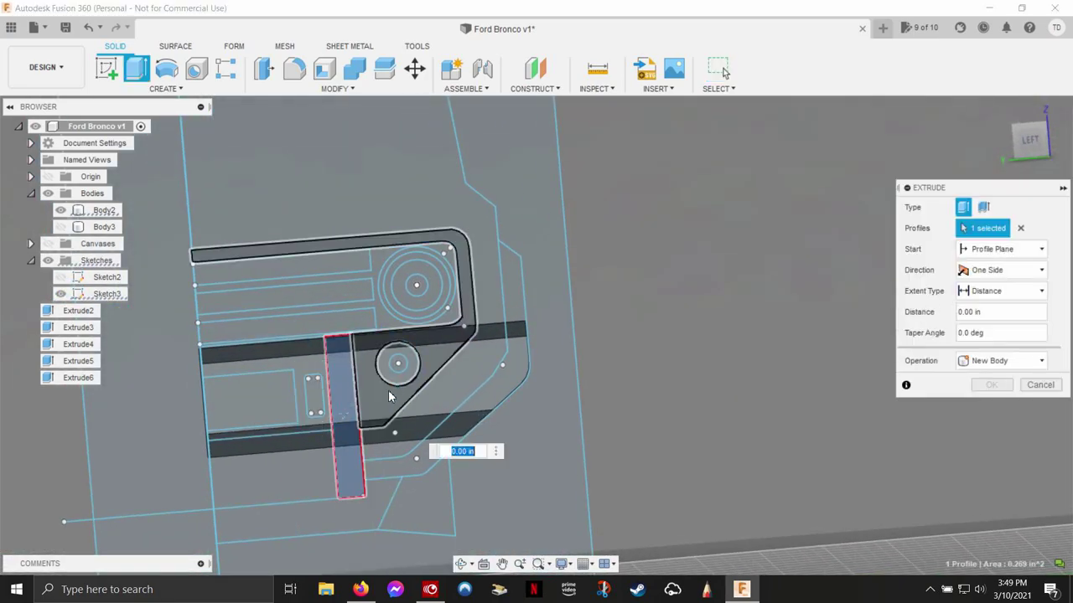
shift+middle_drag(469, 419, 509, 381)
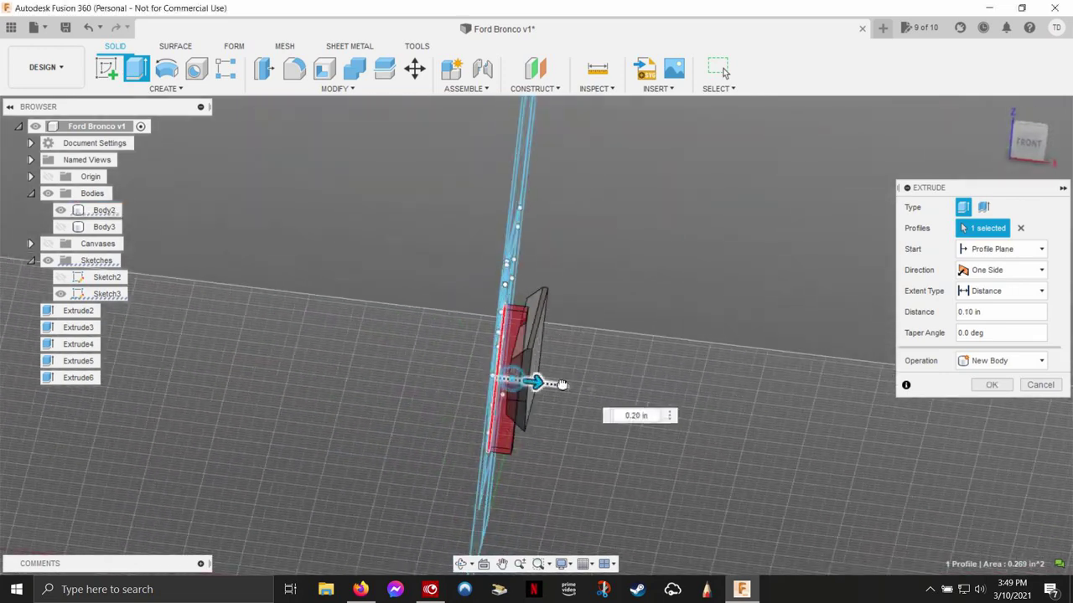
drag(579, 388, 590, 388)
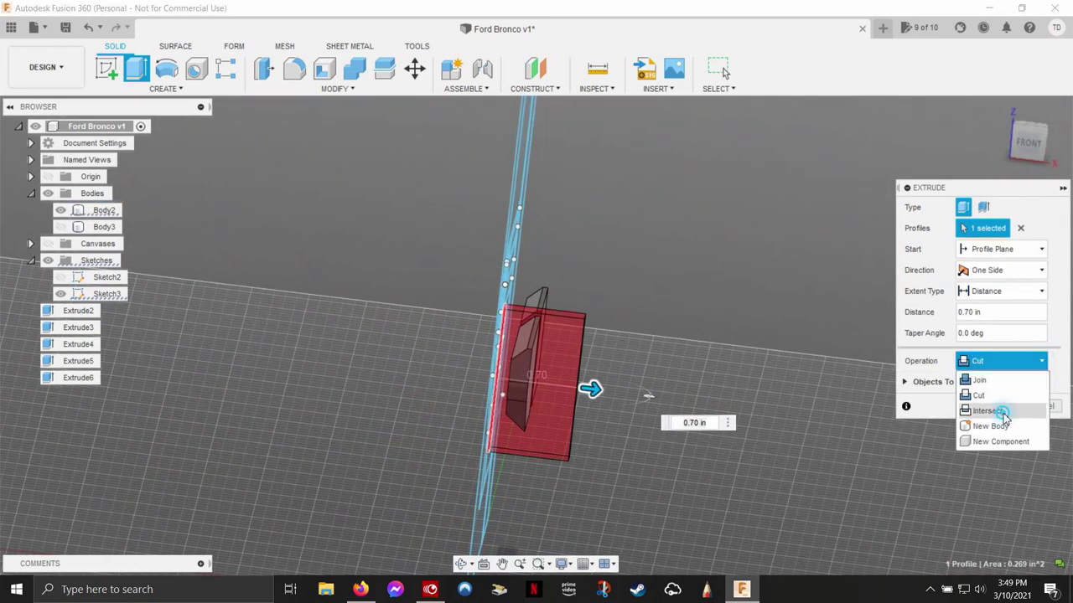
click(1003, 411)
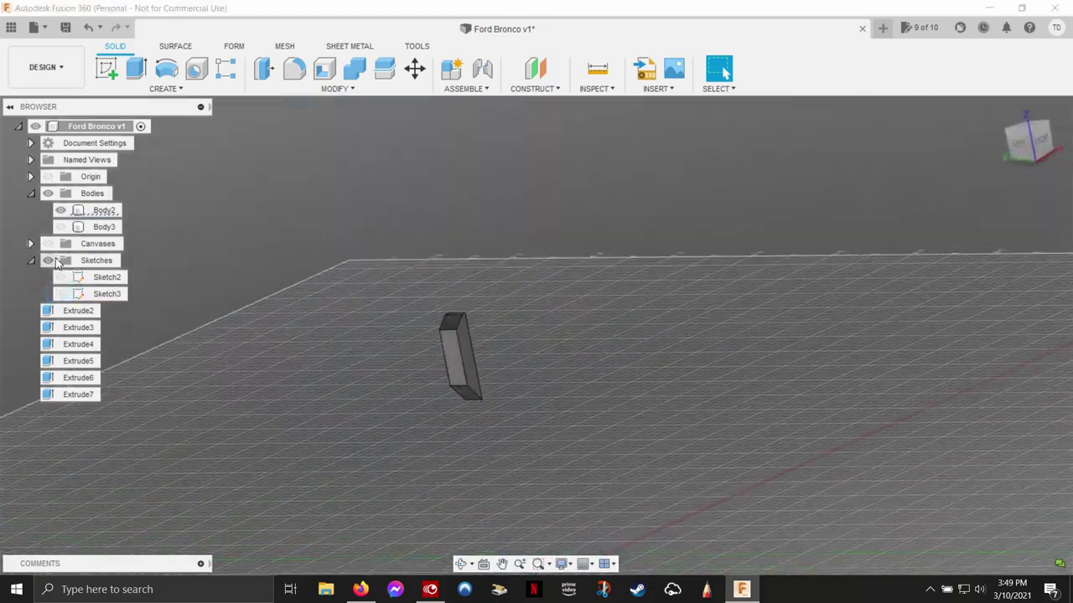
Split Body3 along the sketch plane.
mouse_move(503, 335)
shift+middle_down()
mouse_move(589, 261)
mouse_move(639, 238)
mouse_move(740, 283)
mouse_move(764, 262)
shift+middle_up()
scroll(590, 261, up, 5)
click(384, 68)
click(527, 227)
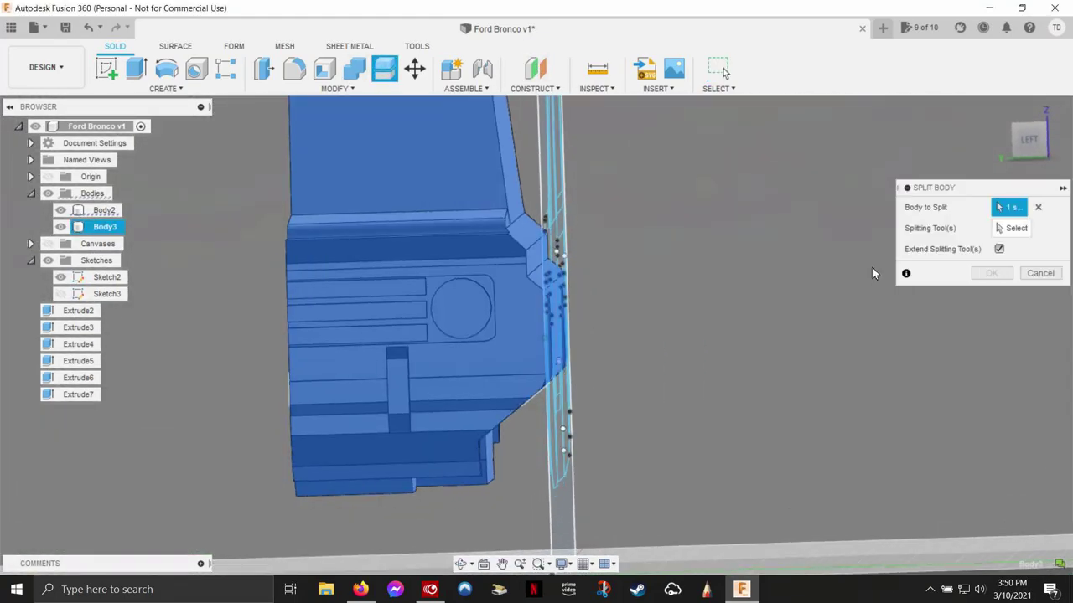
click(1014, 228)
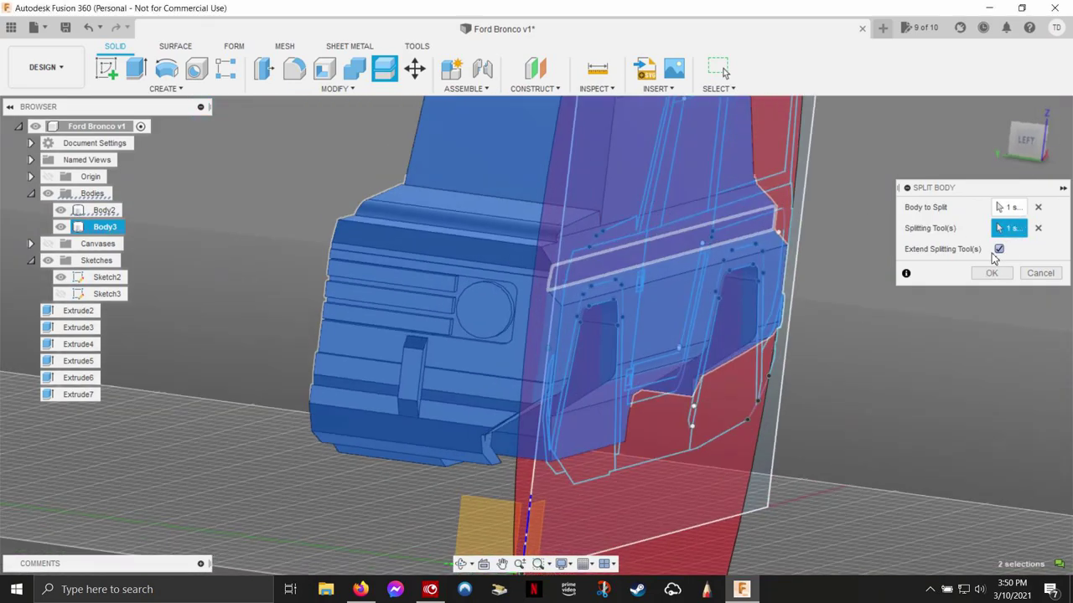
click(989, 273)
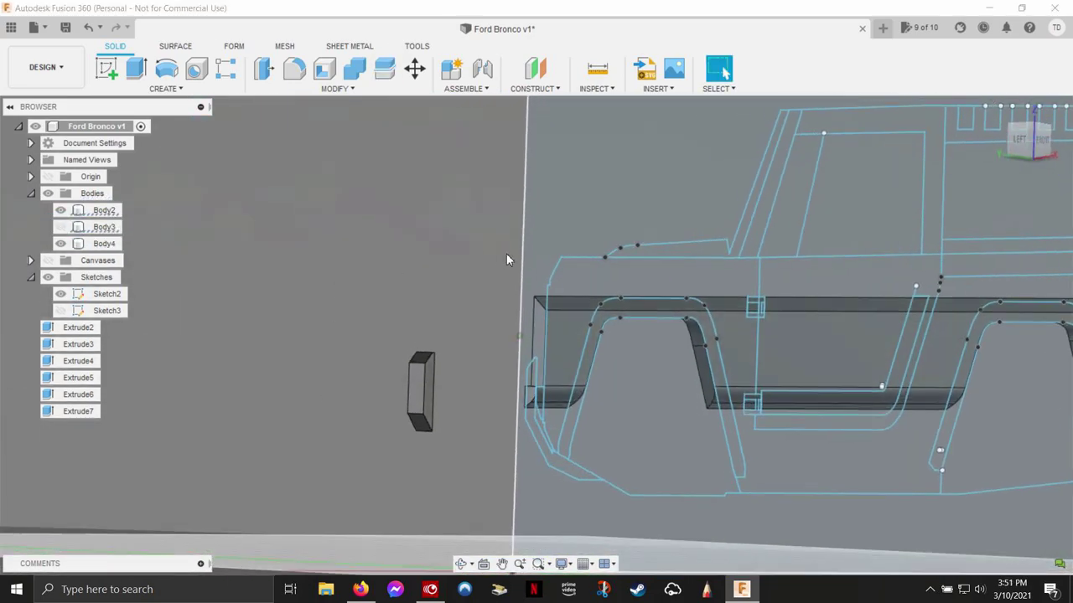
Extrude both fender flare profiles joined to the body, then hide Body3 and the sketch.
click(646, 307)
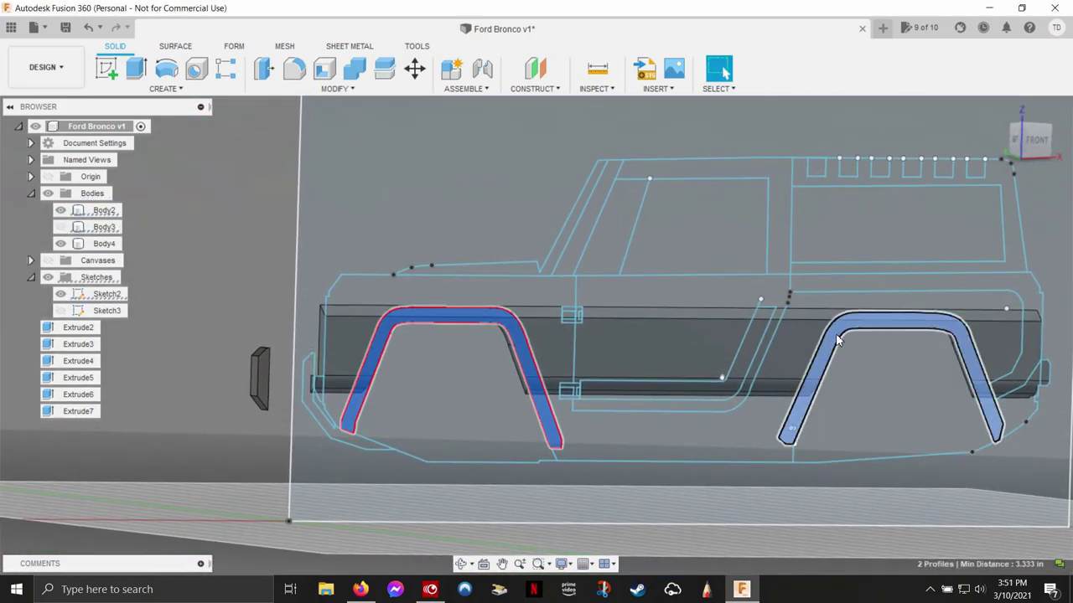
right_click(702, 432)
click(741, 411)
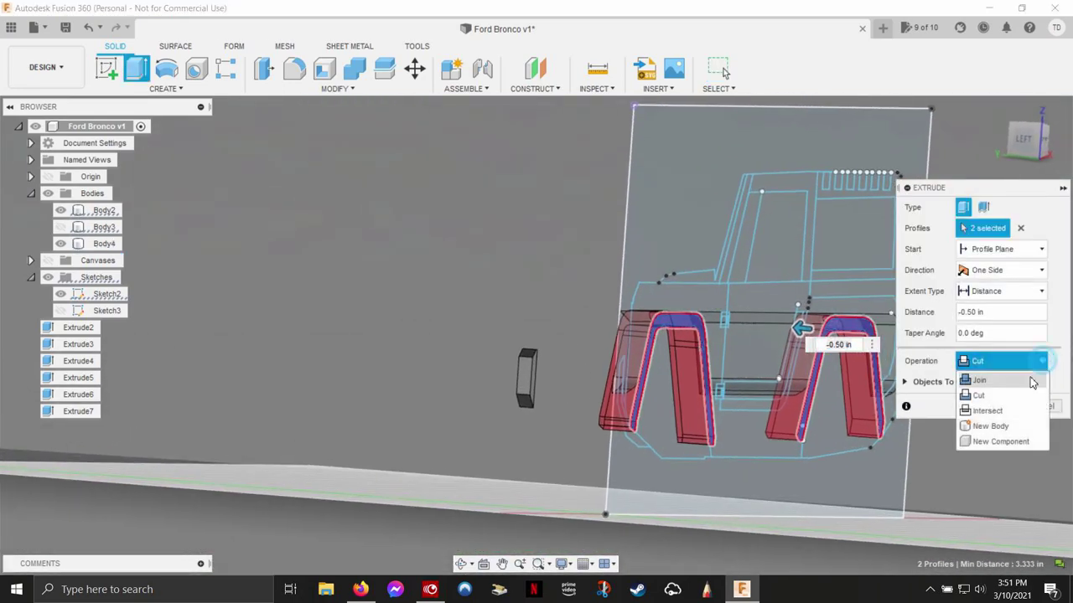
click(1030, 384)
click(1015, 405)
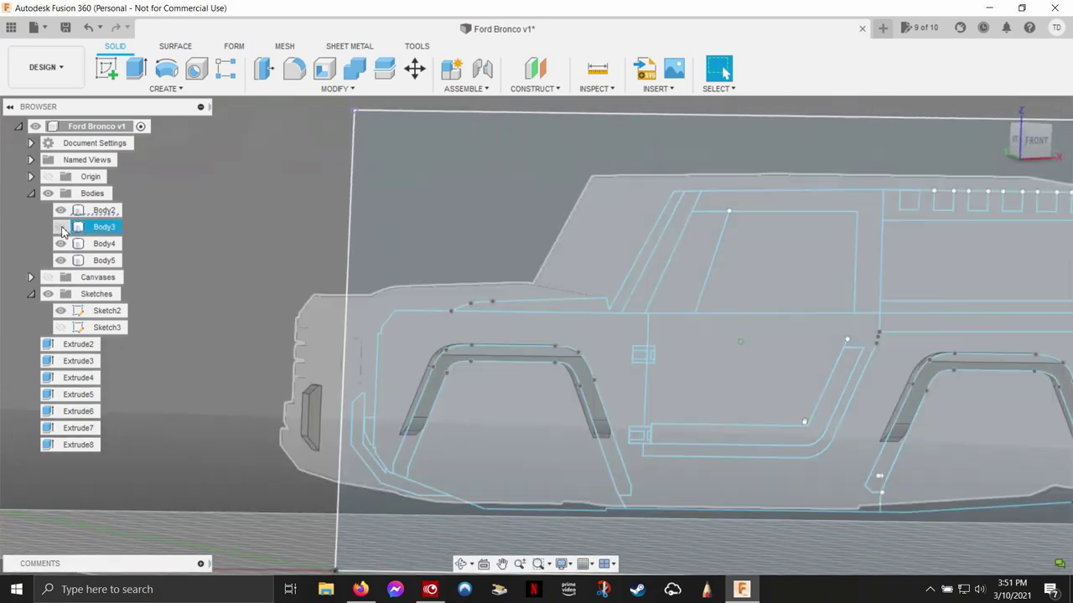
click(60, 227)
click(60, 310)
shift+middle_drag(527, 266, 637, 268)
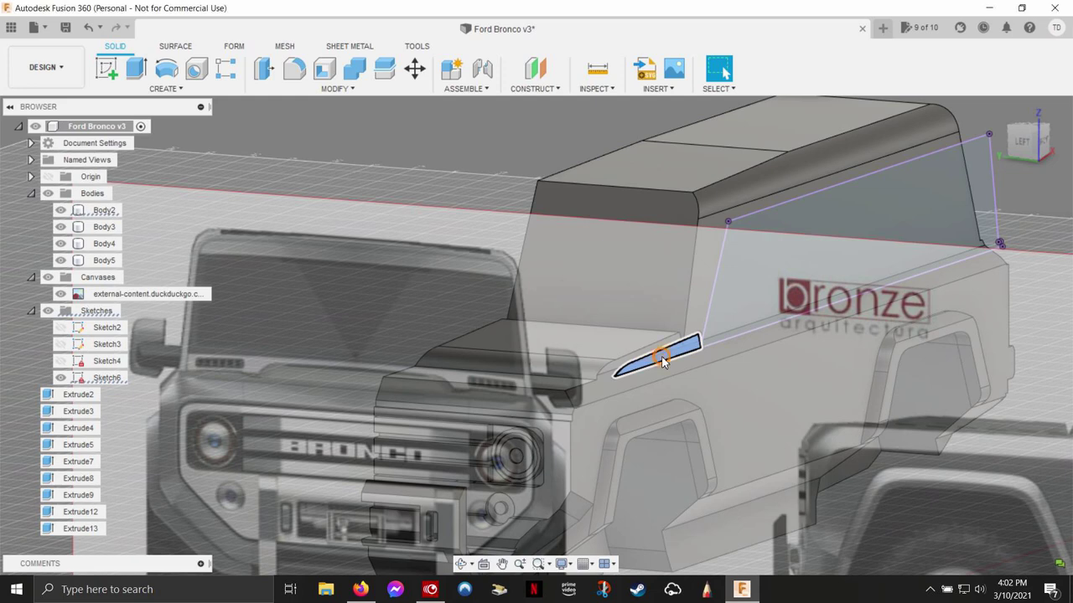
Cut a 0.70 in slot along the windshield base.
key(e)
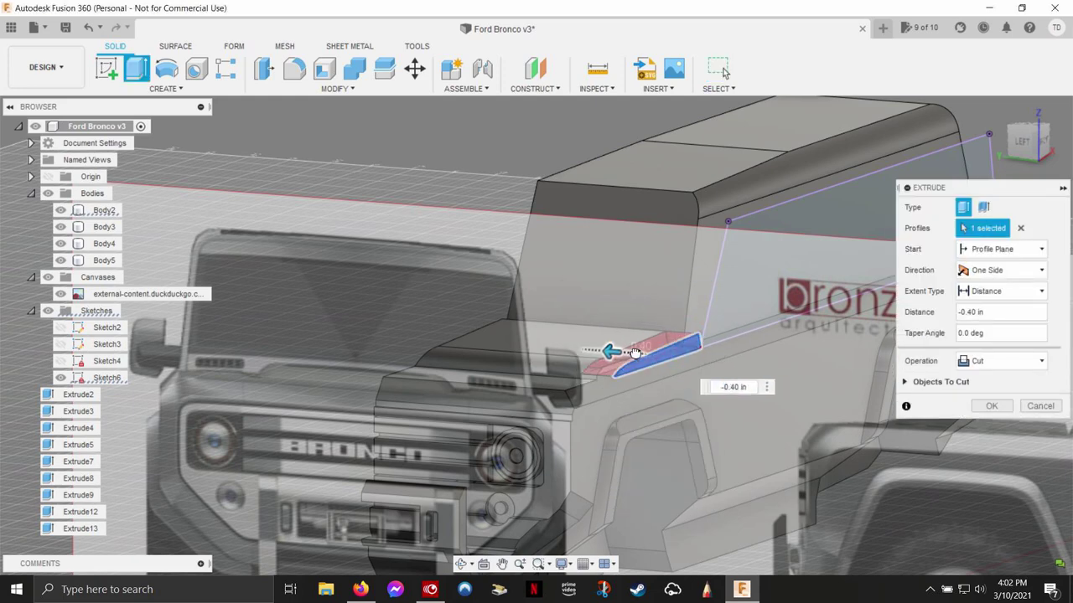
drag(635, 353, 616, 352)
shift+middle_drag(616, 353, 539, 354)
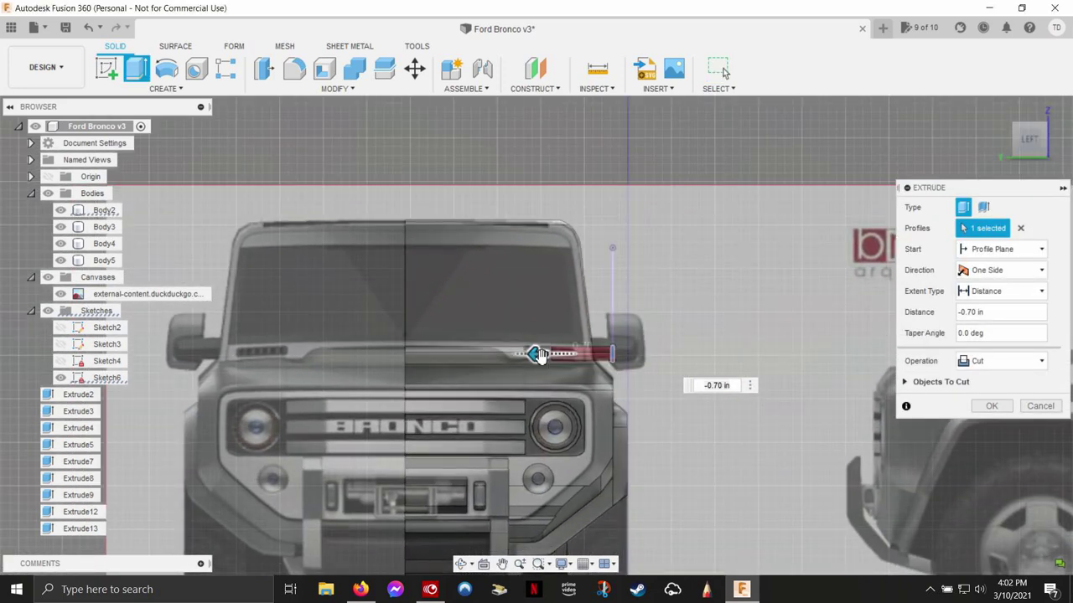
click(991, 408)
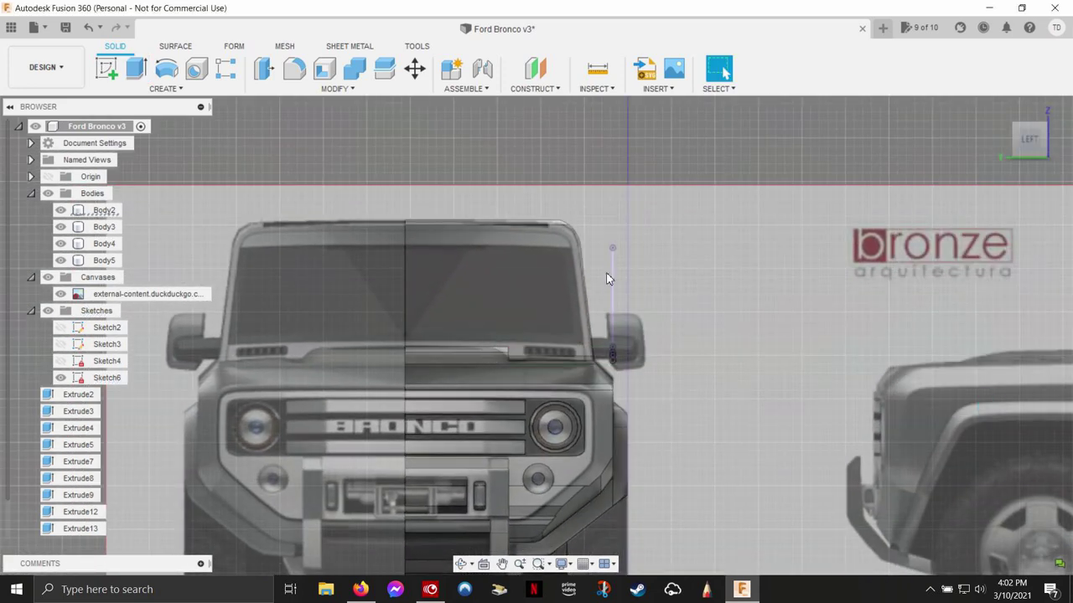
shift+middle_drag(608, 279, 749, 331)
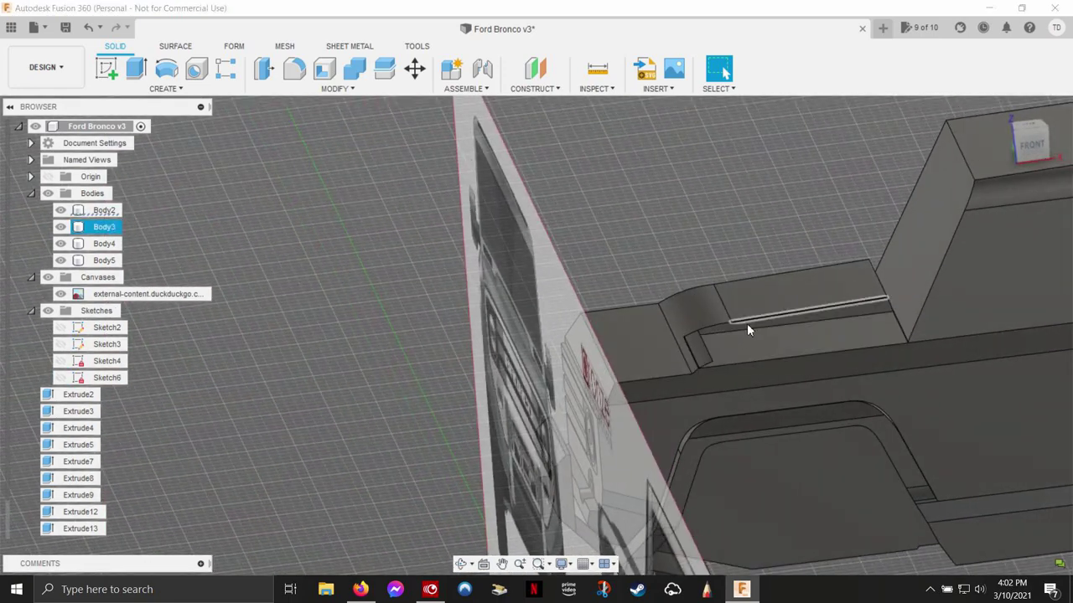
scroll(816, 323, up, 5)
Tilt the slot face -50 degrees about X using Move/Copy.
right_click(817, 315)
click(819, 355)
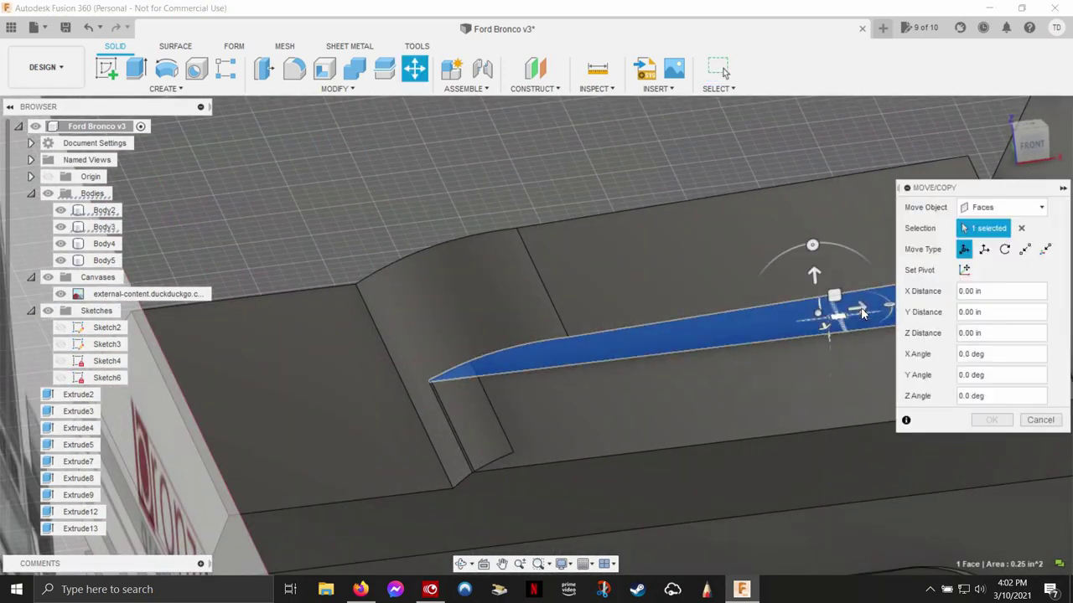
click(1029, 142)
text(-50)
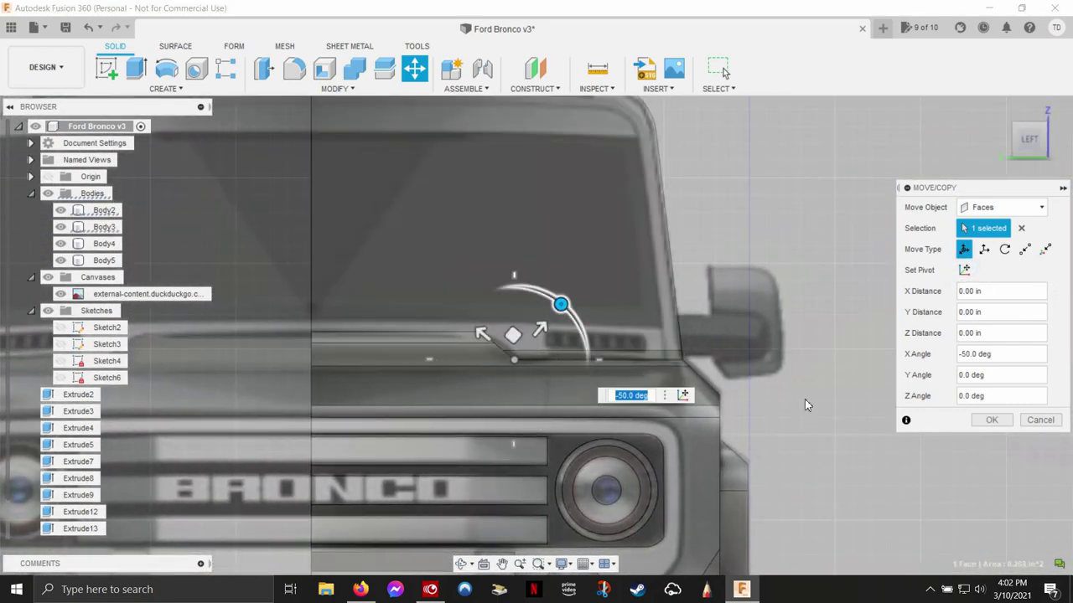
click(989, 420)
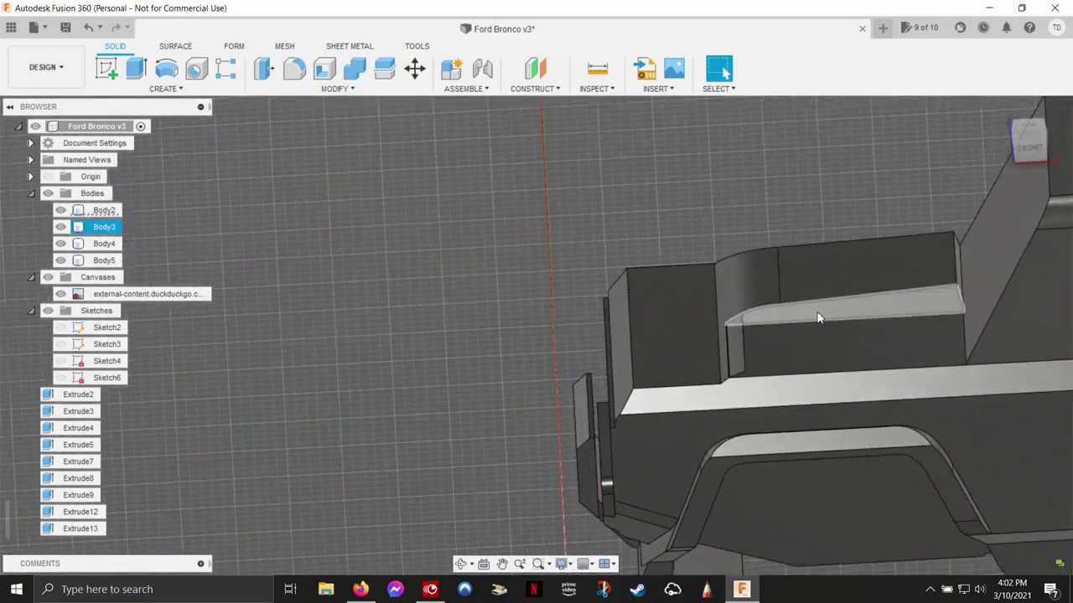
shift+middle_drag(818, 318, 741, 206)
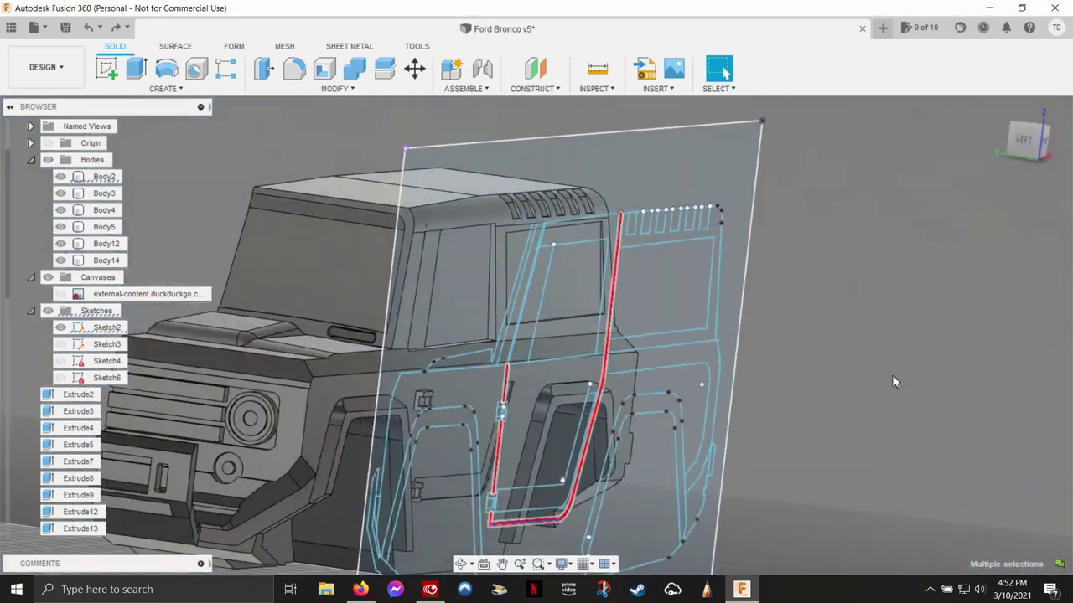
Cut the six door profiles into the Bronco's body.
right_click(897, 373)
click(863, 476)
drag(620, 265, 502, 283)
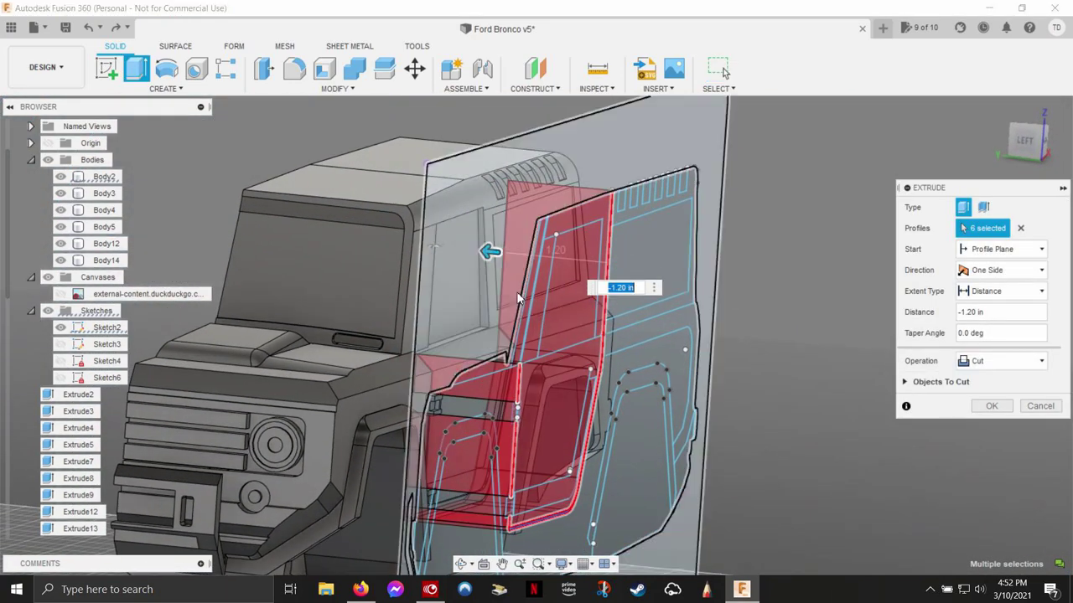
click(992, 406)
Cut the thin door-seam profile 1.70 in deep.
scroll(513, 358, up, 10)
click(530, 435)
key(e)
mouse_move(529, 371)
mouse_down()
mouse_move(687, 364)
mouse_move(685, 353)
mouse_up()
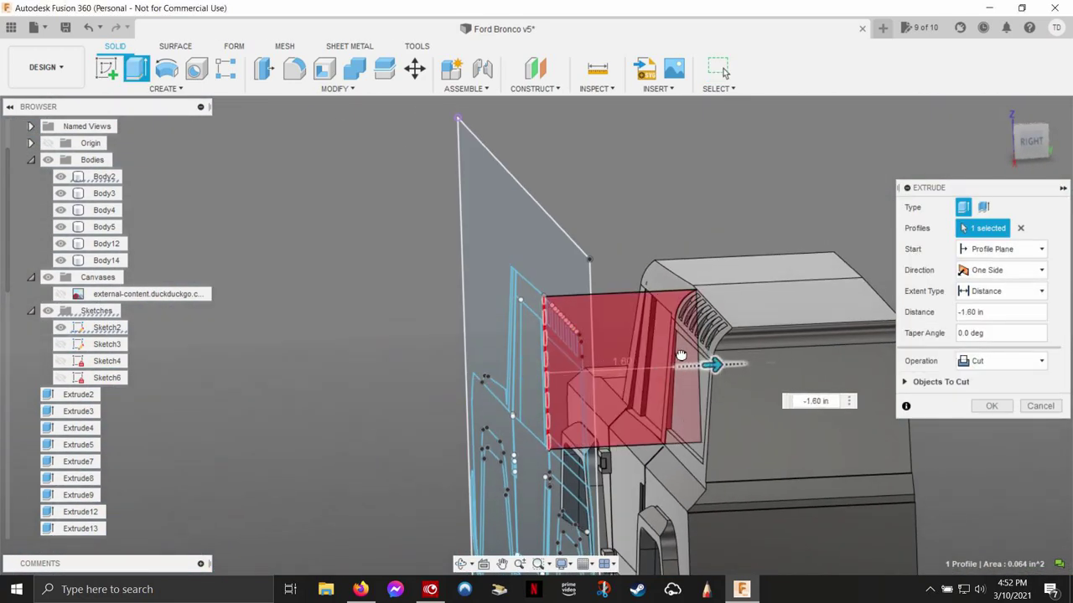
click(986, 407)
Cut the two thin roof seam strips into the body.
scroll(476, 364, up, 5)
shift+middle_drag(480, 386, 365, 349)
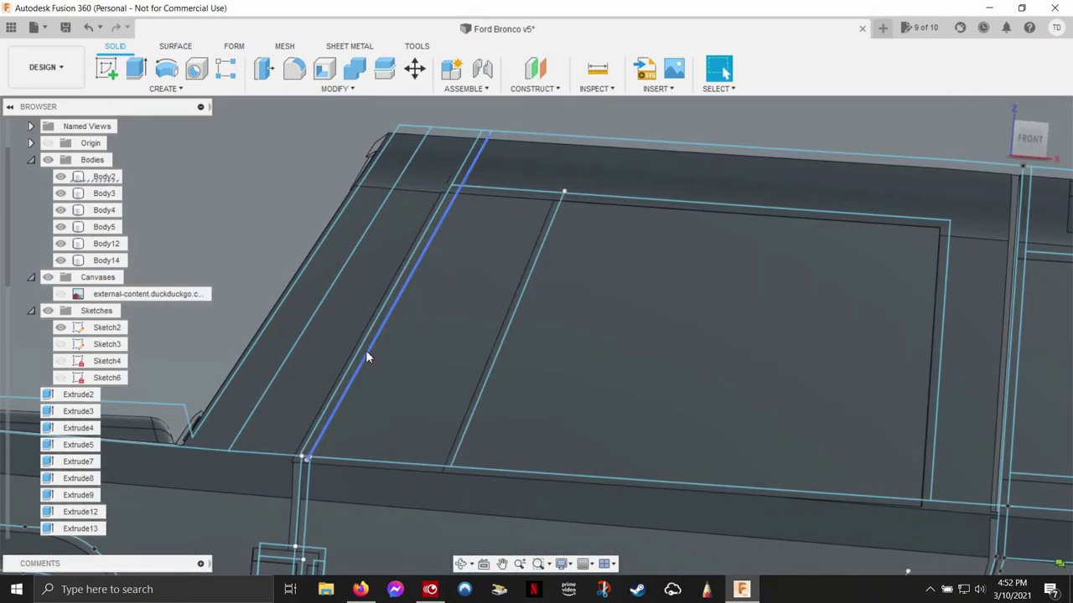
scroll(365, 348, up, 3)
click(446, 342)
right_click(449, 308)
click(489, 287)
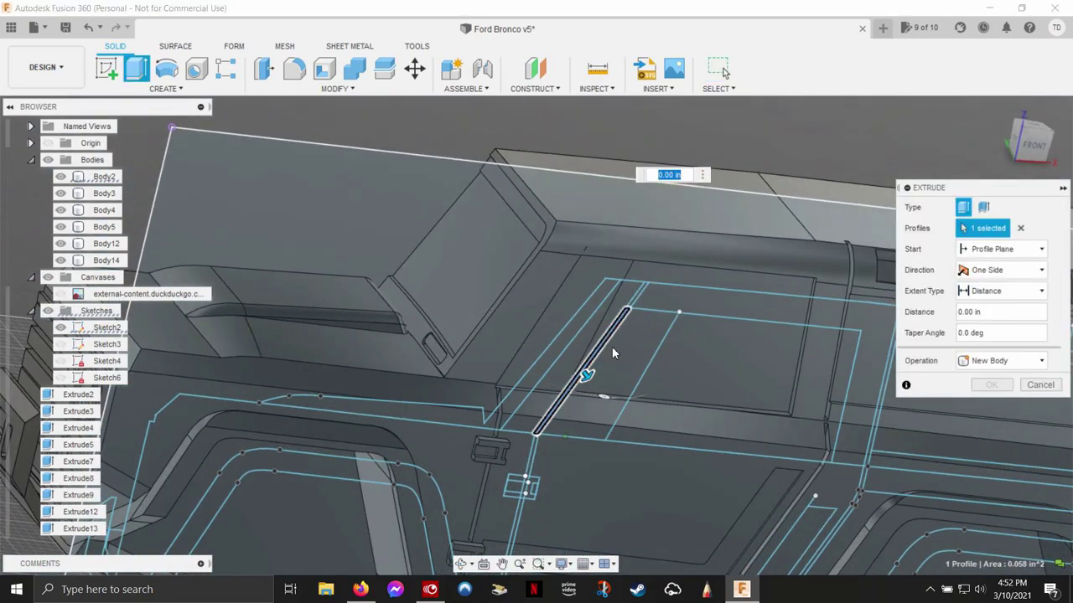
mouse_move(621, 353)
shift+middle_down()
mouse_move(503, 324)
mouse_move(469, 285)
shift+middle_up()
scroll(645, 249, up, 5)
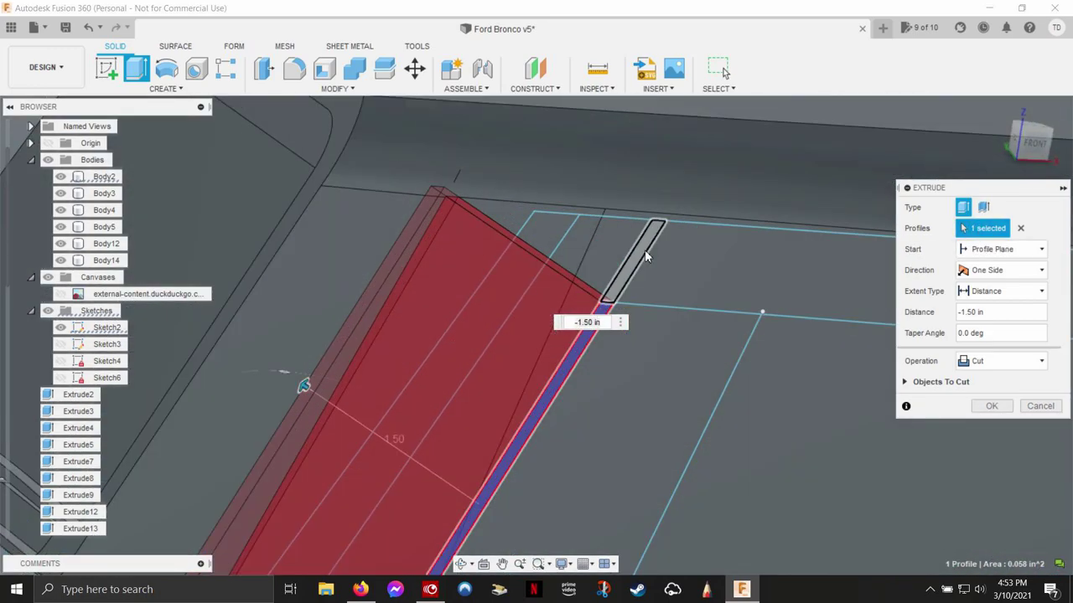
click(644, 250)
scroll(644, 249, down, 5)
mouse_move(645, 250)
shift+middle_down()
mouse_move(593, 338)
mouse_move(594, 206)
mouse_move(2, 325)
mouse_move(1012, 198)
shift+middle_up()
scroll(594, 338, up, 3)
key(Return)
Hide the Sketch2 guide lines in the browser.
click(60, 327)
scroll(1011, 197, up, 3)
scroll(1003, 182, up, 2)
scroll(999, 179, down, 3)
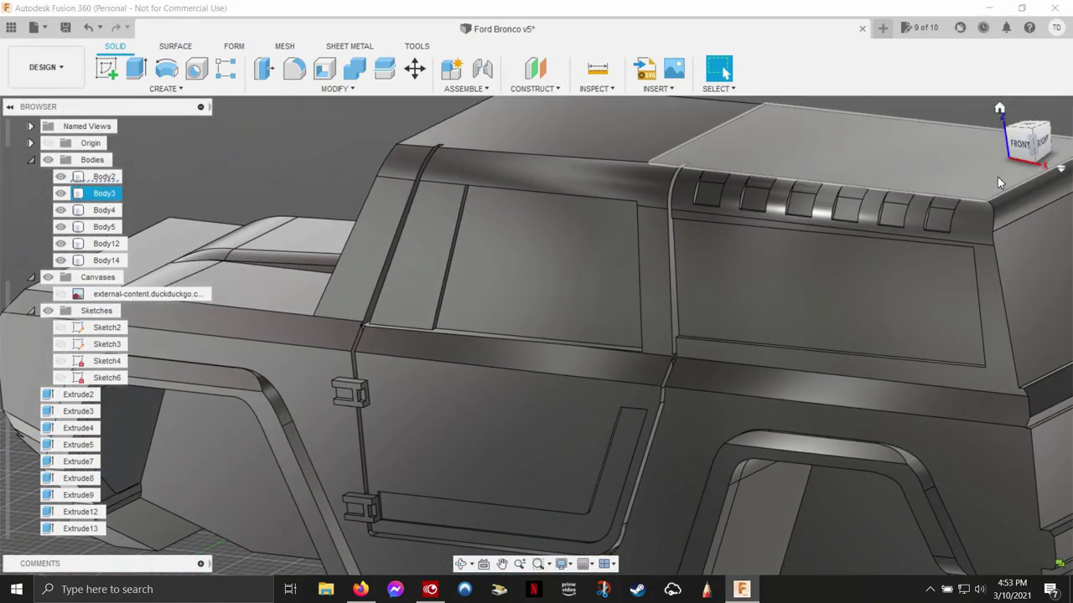
Save a new version, then sketch projected body edges on the side face.
key(ctrl+s)
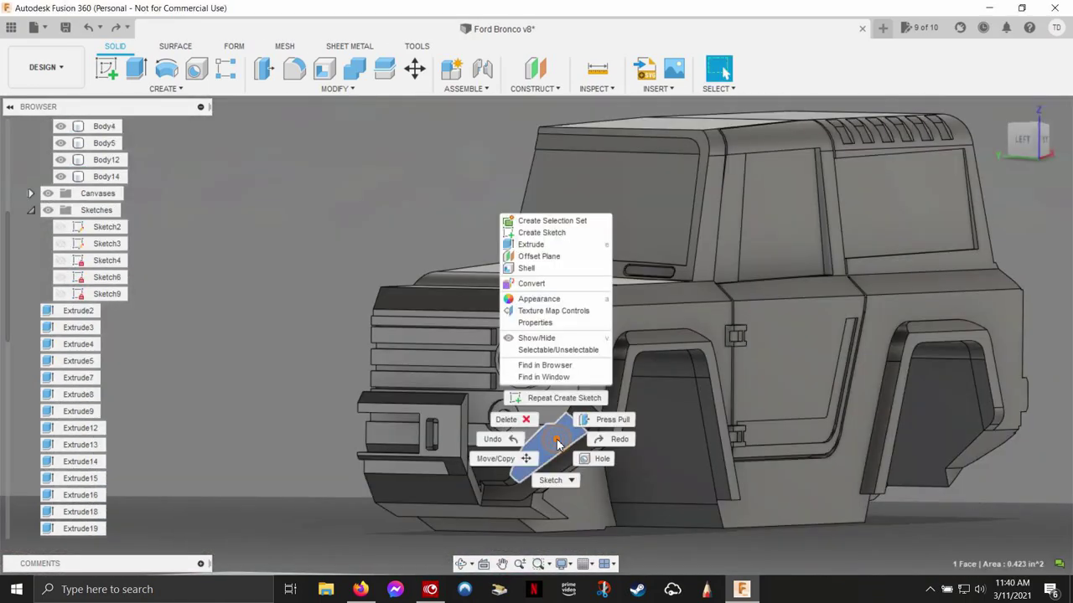
click(107, 69)
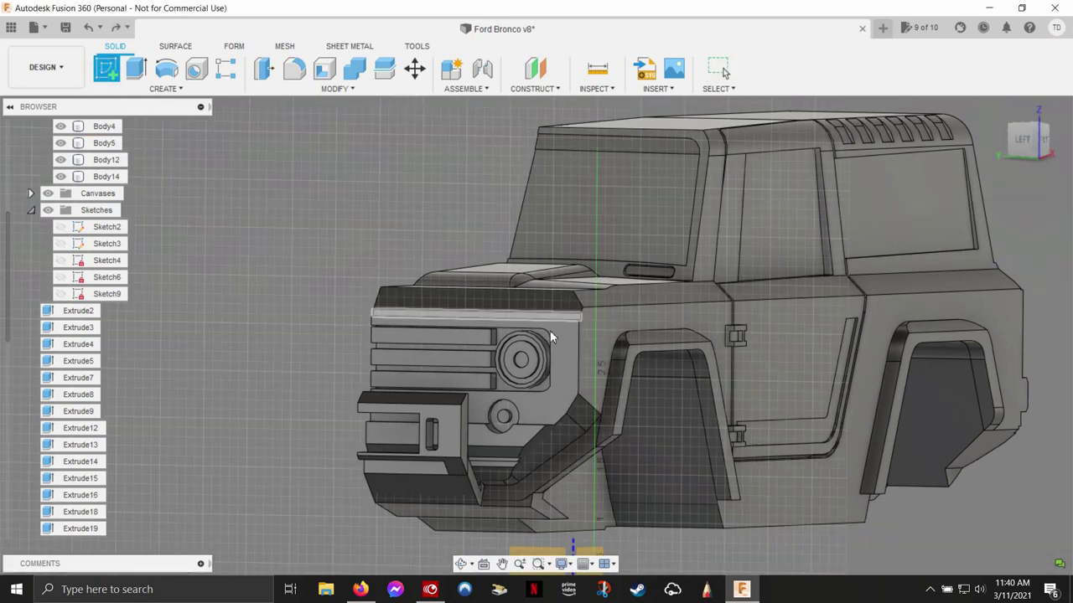
click(584, 373)
click(195, 88)
key(p)
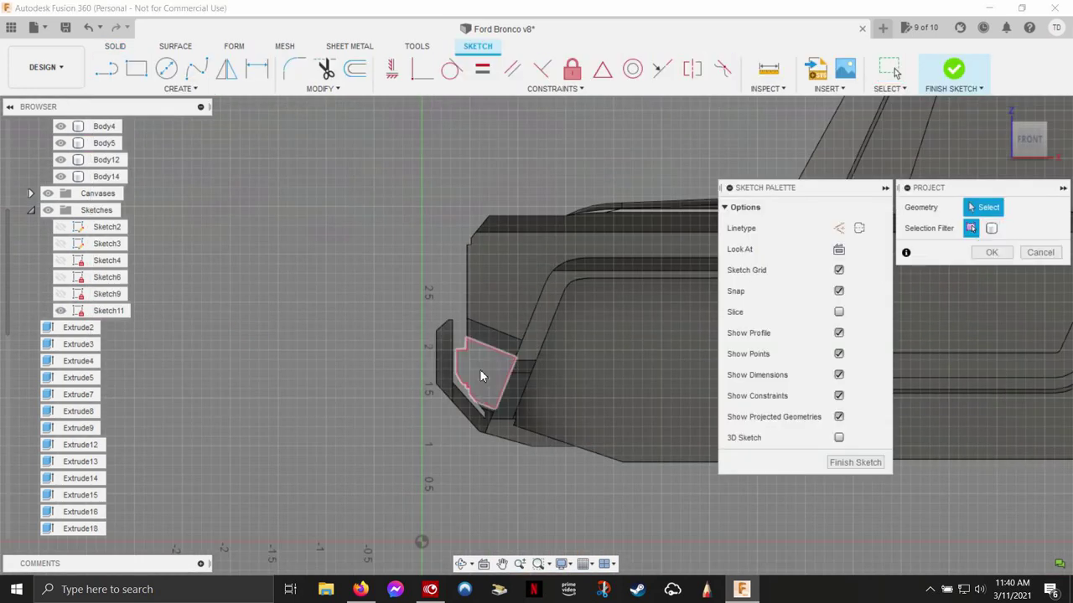
click(991, 253)
Try a 0.80 in extrude cut of the fender sketch, then cancel it.
key(e)
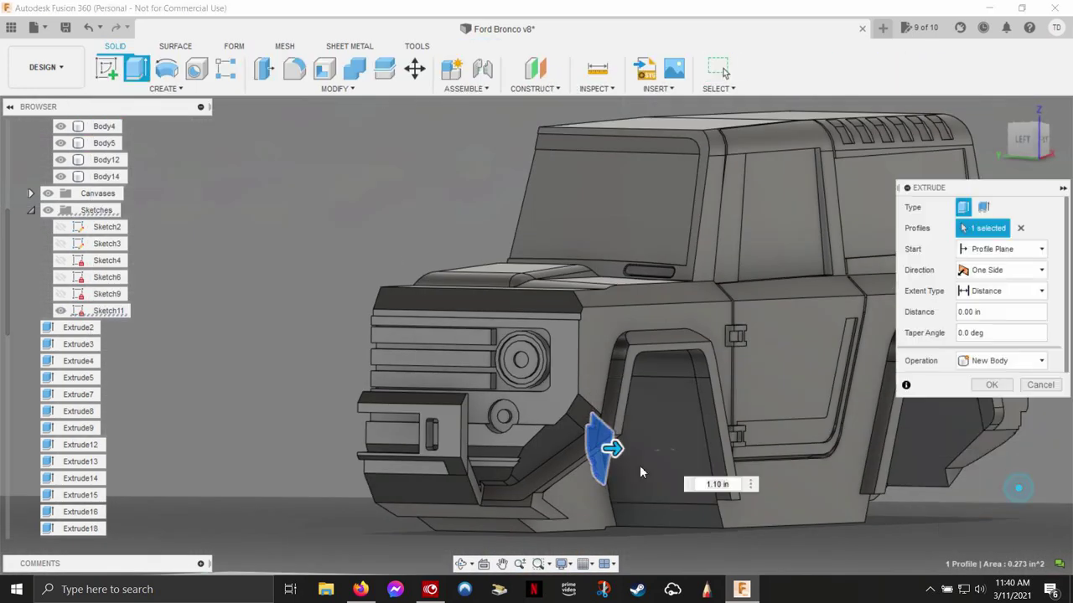
mouse_move(620, 447)
mouse_down()
mouse_move(514, 448)
mouse_move(548, 456)
mouse_up()
shift+middle_drag(549, 457, 729, 473)
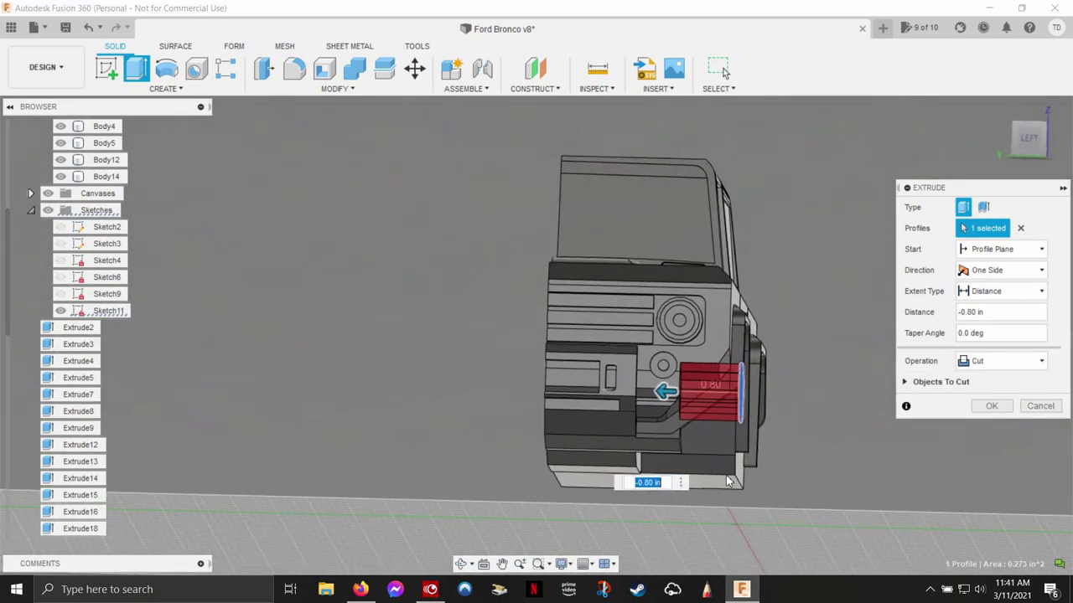
scroll(729, 473, up, 3)
click(1041, 362)
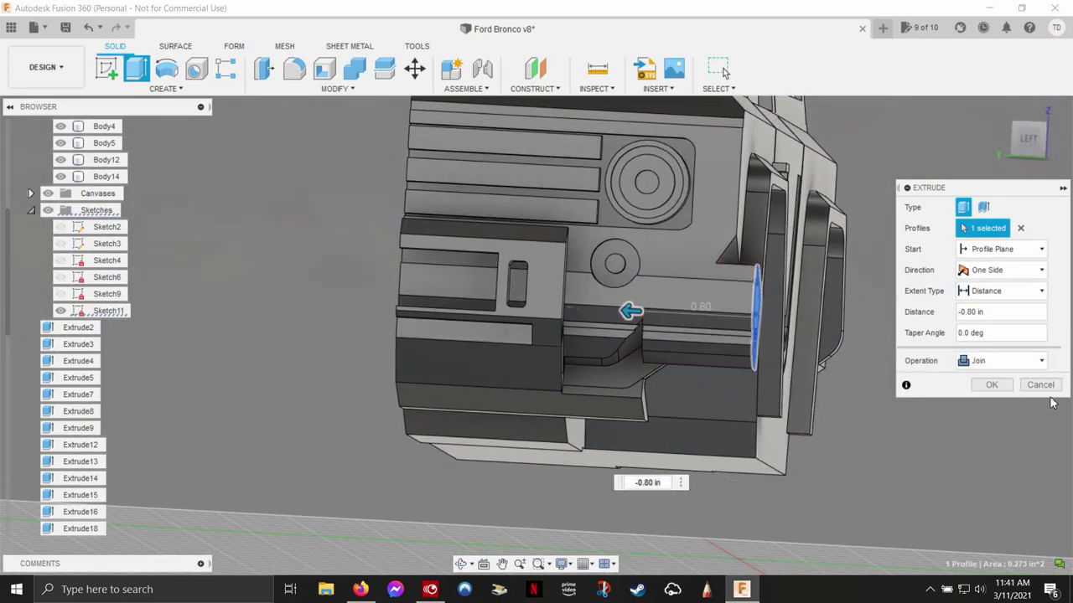
click(1040, 385)
Attempt an offset of the fender corner face.
right_click(575, 346)
mouse_move(783, 400)
shift+middle_down()
mouse_move(575, 347)
mouse_move(846, 389)
shift+middle_up()
click(647, 326)
key(Return)
scroll(570, 255, up, 3)
scroll(587, 232, up, 2)
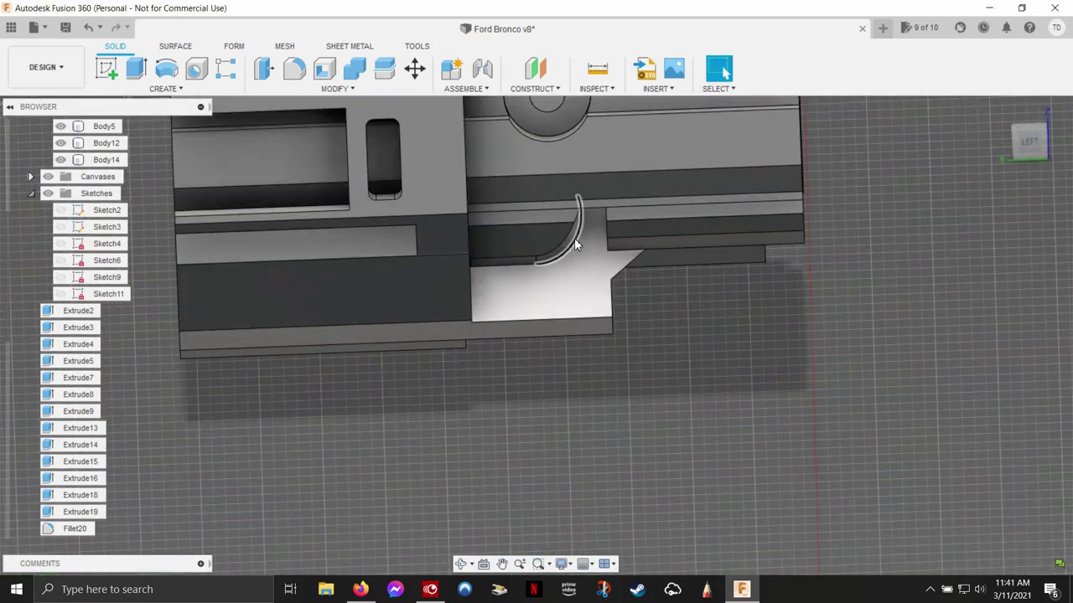
scroll(575, 245, up, 3)
Offset the triangular face under the bumper.
click(566, 234)
key(Delete)
shift+middle_drag(623, 221, 603, 233)
right_click(603, 233)
click(712, 206)
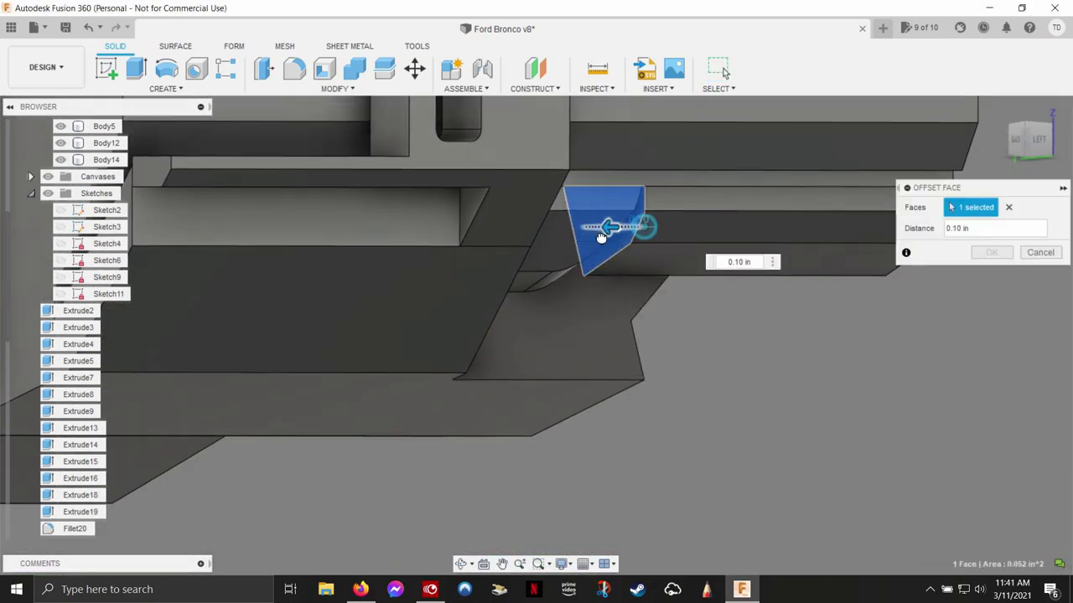
click(989, 252)
scroll(981, 252, down, 3)
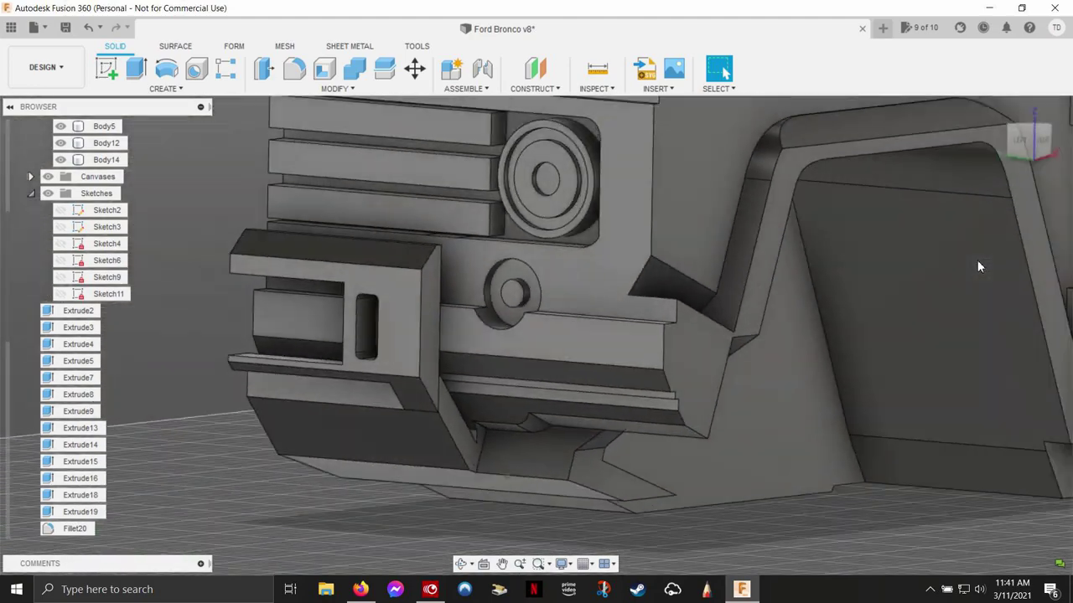
shift+middle_drag(977, 260, 700, 371)
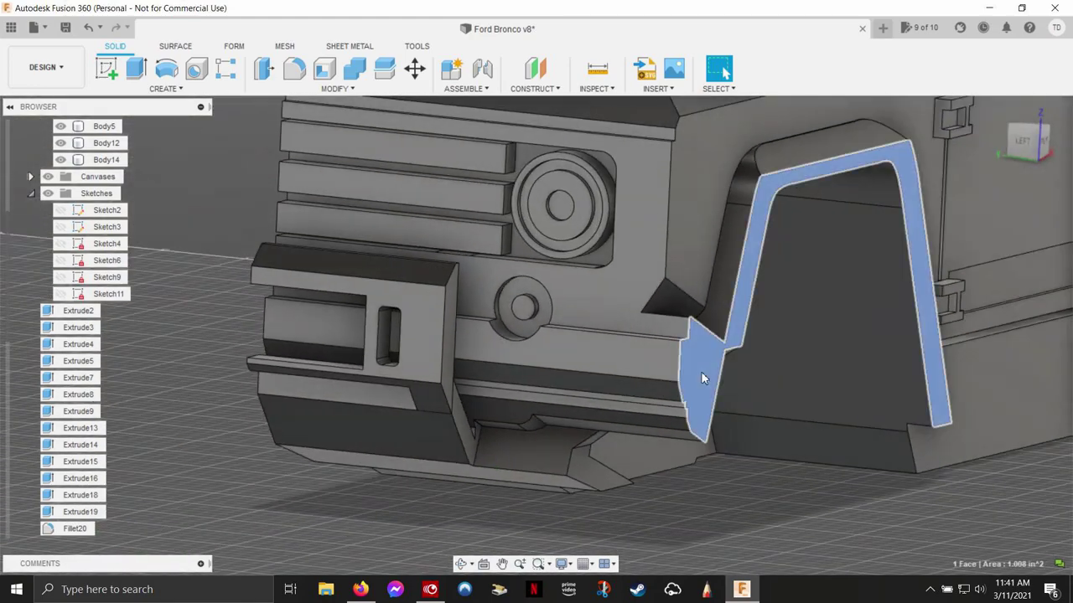
Split the body using the fender face as the splitting tool.
key(s)
click(681, 373)
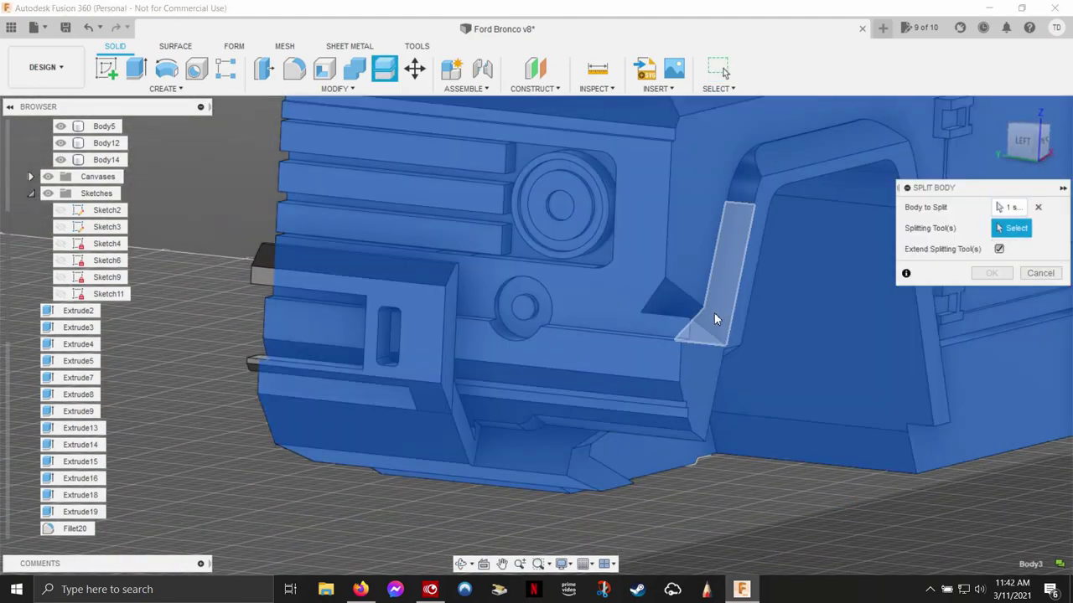
click(714, 312)
click(991, 274)
Tilt the split-off face about 20° and combine it back into the body.
click(700, 377)
right_click(694, 383)
click(635, 397)
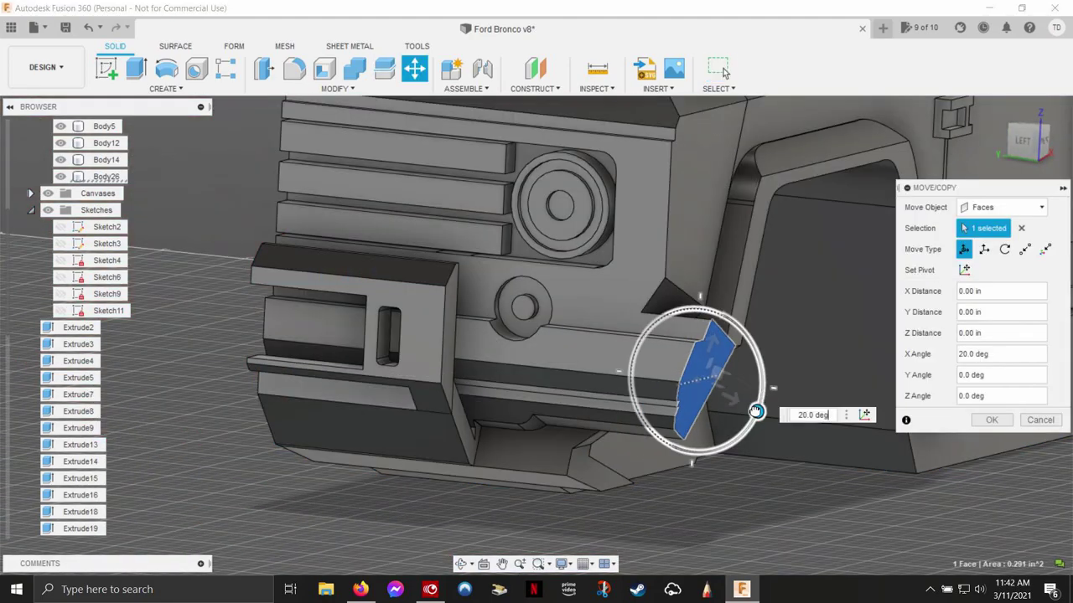
shift+middle_drag(756, 411, 831, 373)
click(992, 420)
shift+middle_drag(993, 419, 953, 399)
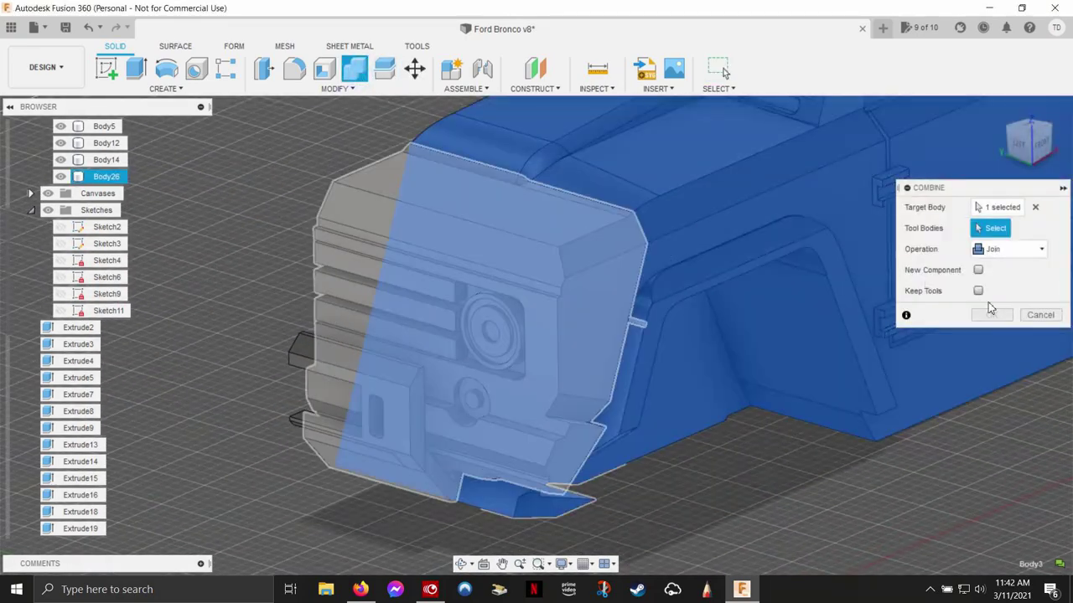
click(991, 311)
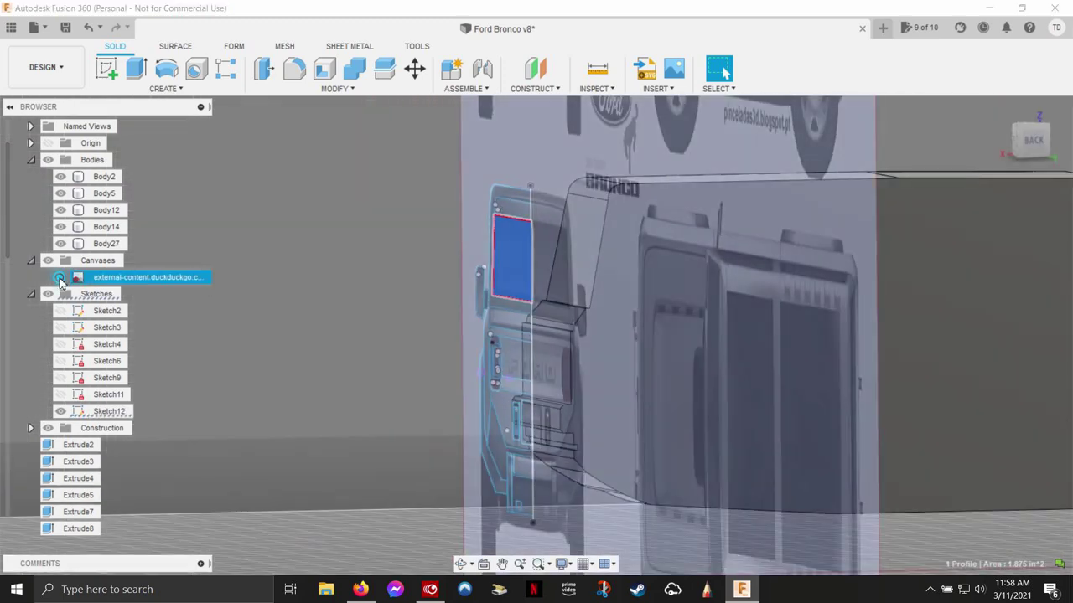
Hide the reference image and cut the small rear profile 1.20 in deep.
click(60, 277)
key(e)
key(Escape)
click(511, 209)
key(e)
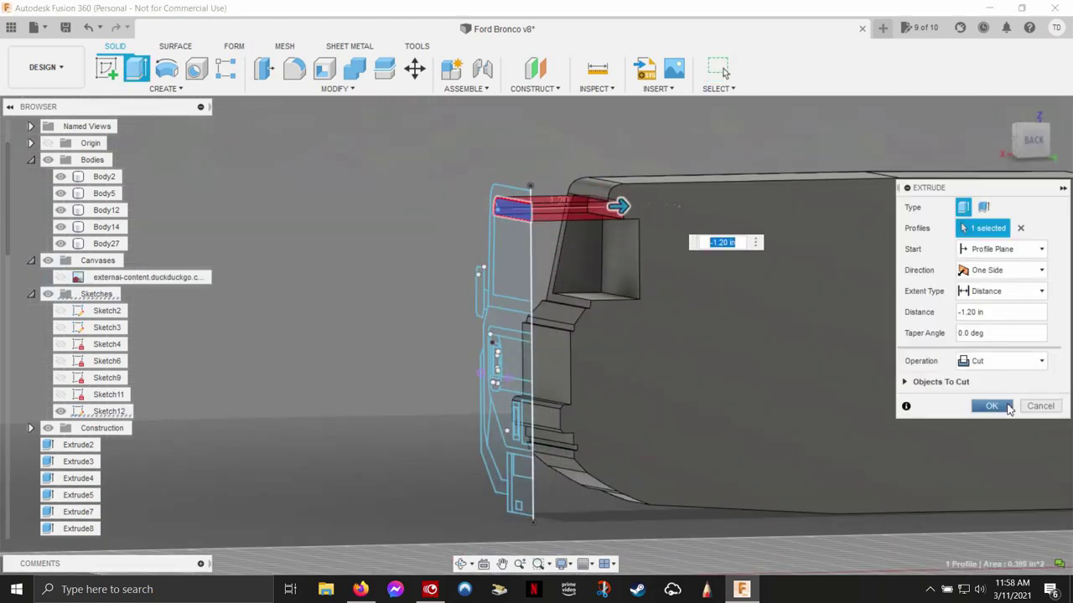
click(991, 405)
Move the rear face out by 0.04 in.
right_click(694, 149)
click(749, 131)
scroll(677, 144, up, 3)
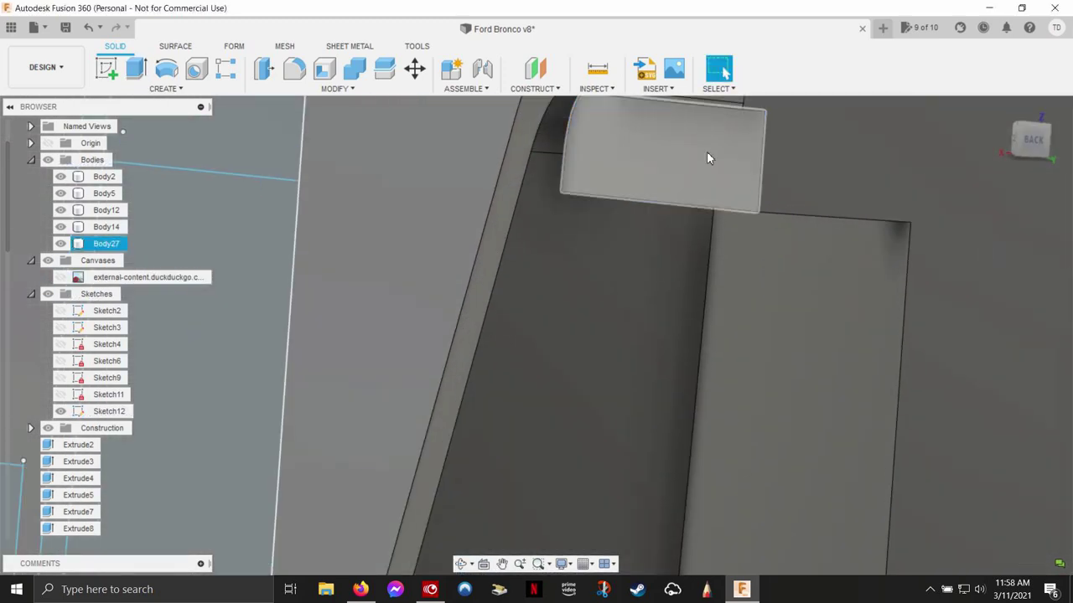
key(m)
drag(594, 231, 596, 235)
shift+middle_drag(608, 238, 532, 193)
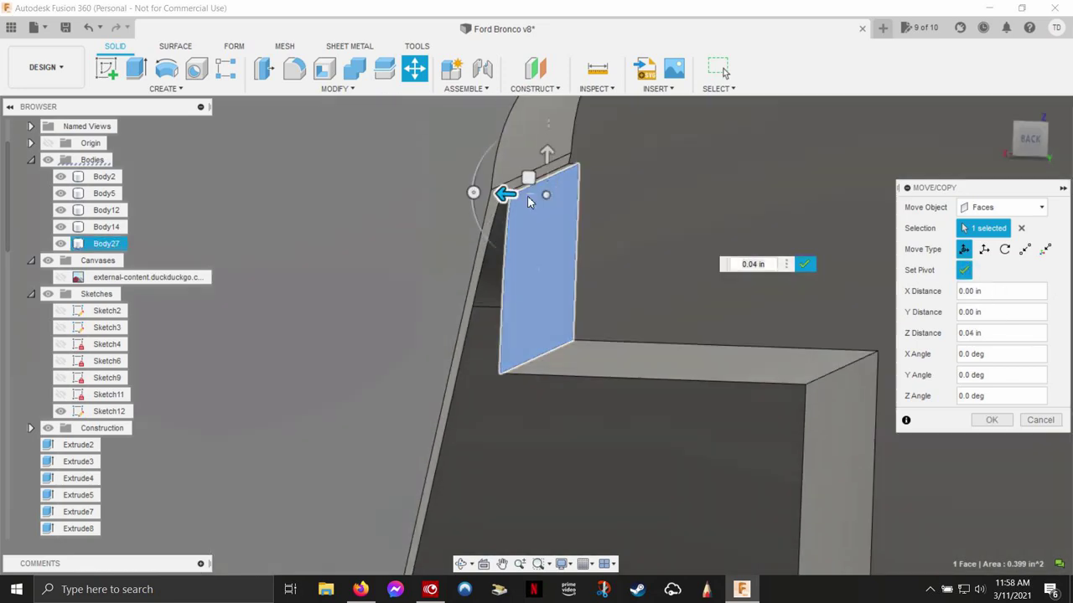
click(991, 420)
Push the tall rear face out 0.40 in and tilt it -10 degrees.
right_click(565, 371)
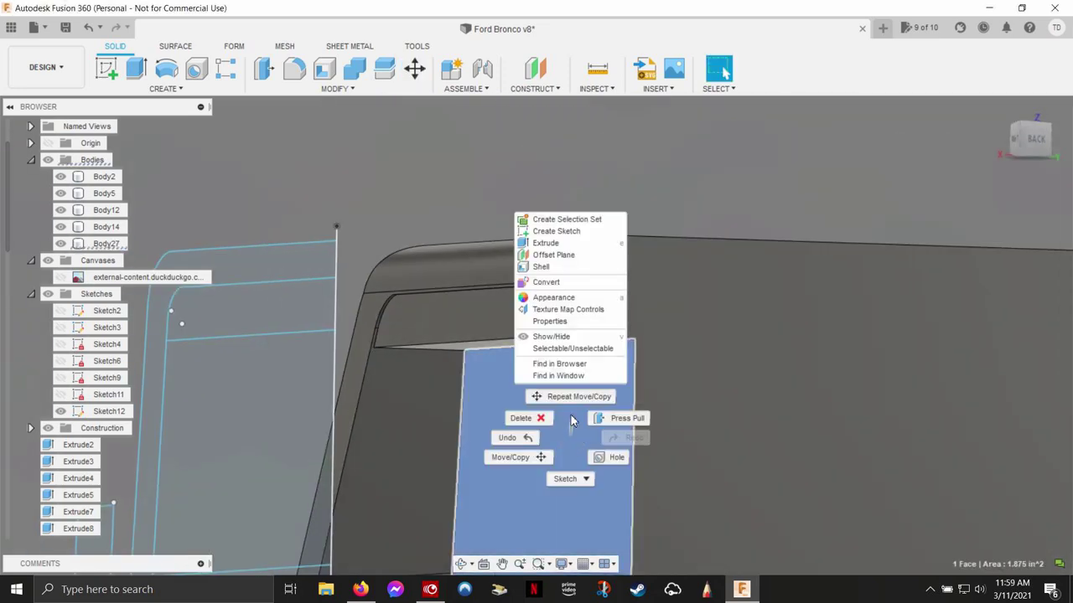
click(565, 328)
drag(638, 286, 484, 276)
shift+middle_drag(586, 335, 496, 185)
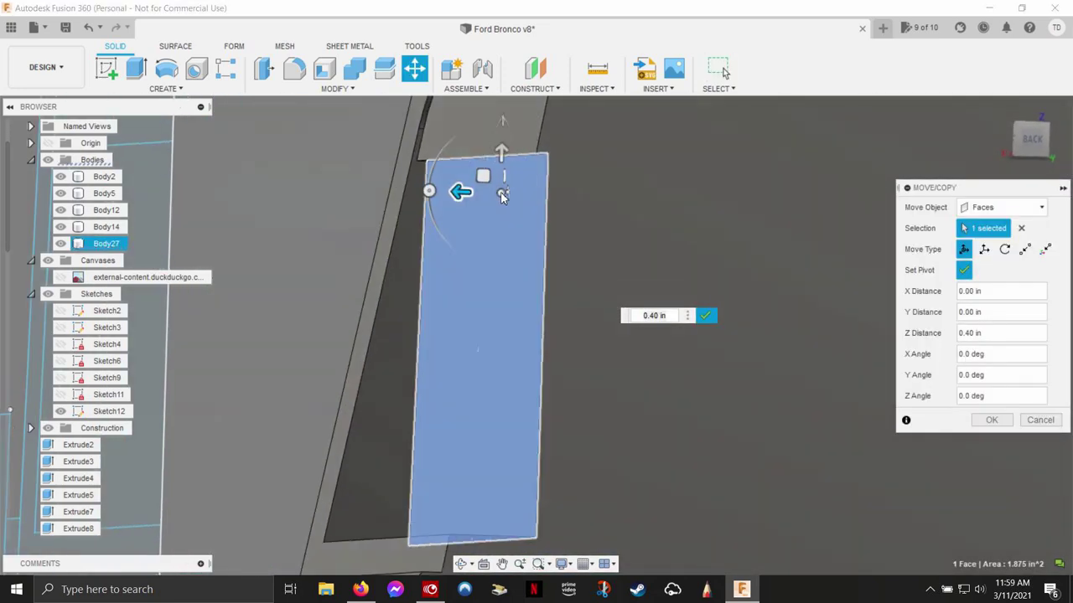
shift+middle_drag(498, 239, 537, 252)
drag(603, 162, 601, 177)
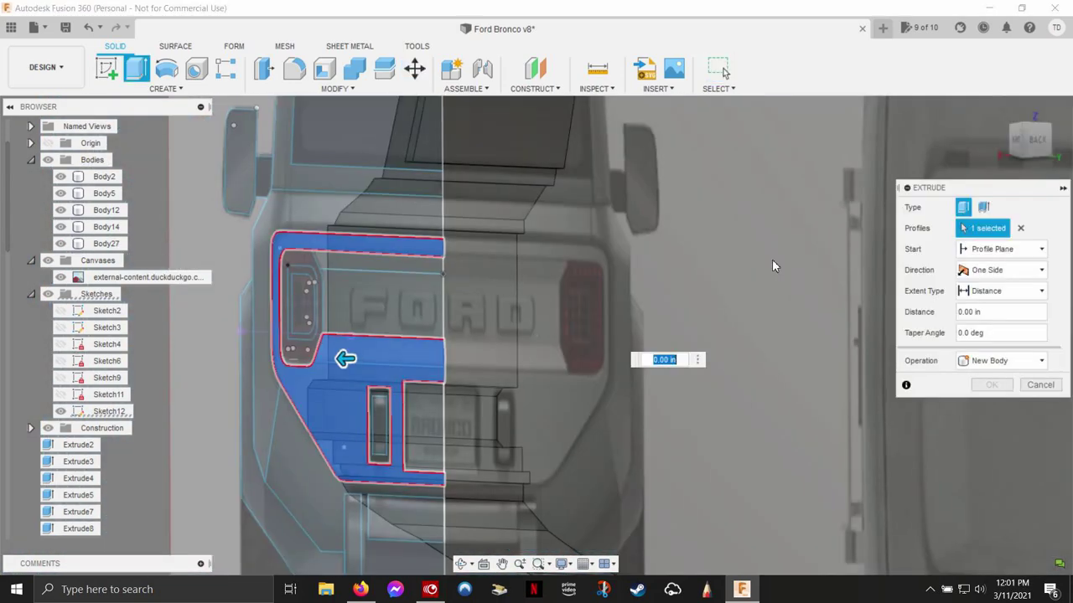
shift+middle_drag(774, 266, 494, 359)
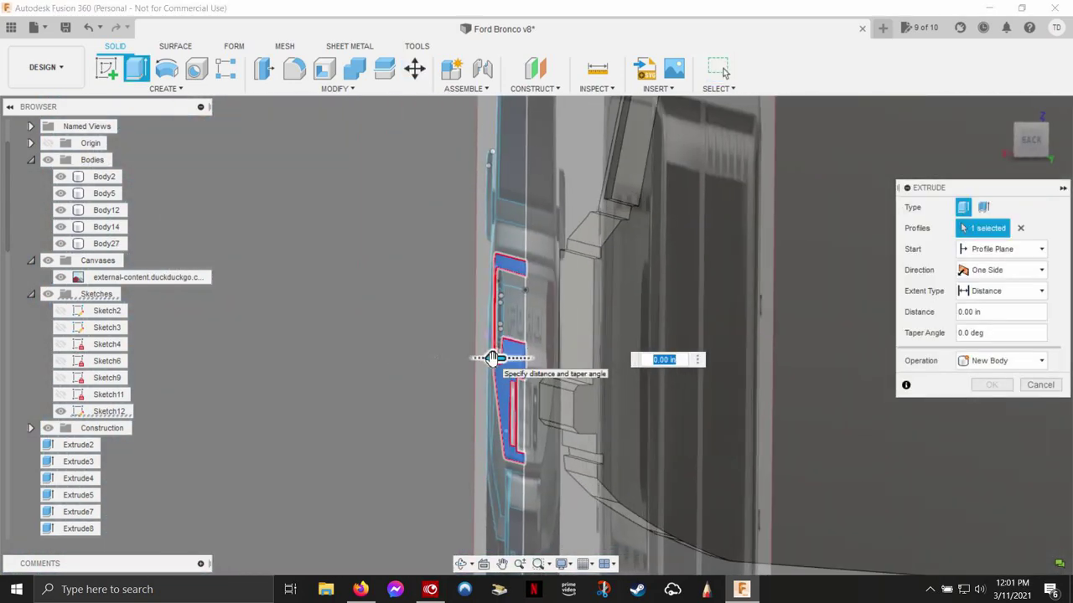
click(992, 406)
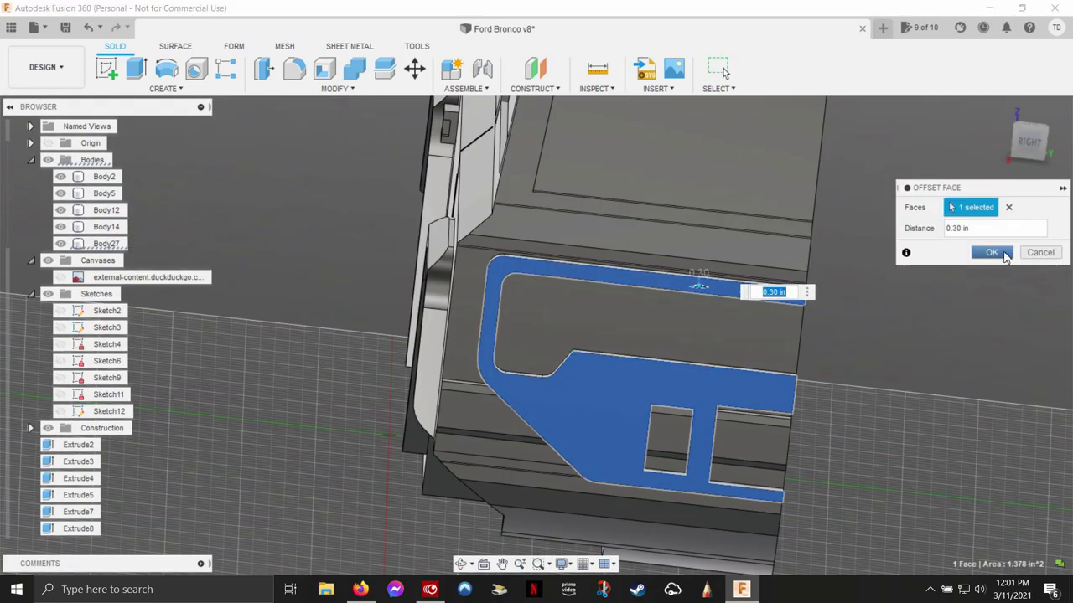
Apply a 0.30 in face offset and select the sketched recess profiles for extrusion.
click(992, 252)
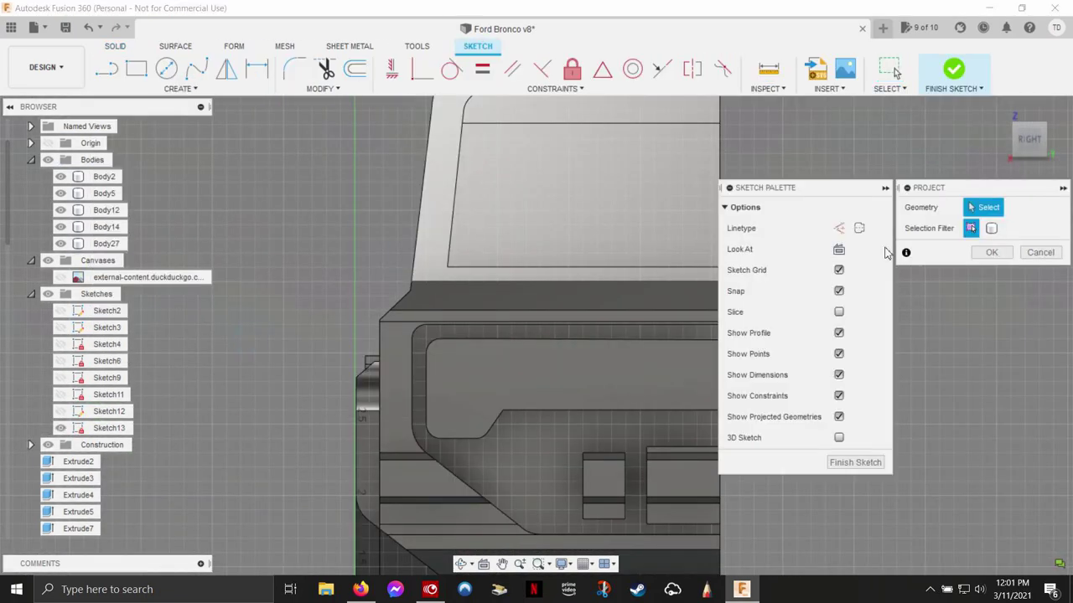
key(Escape)
key(e)
click(321, 435)
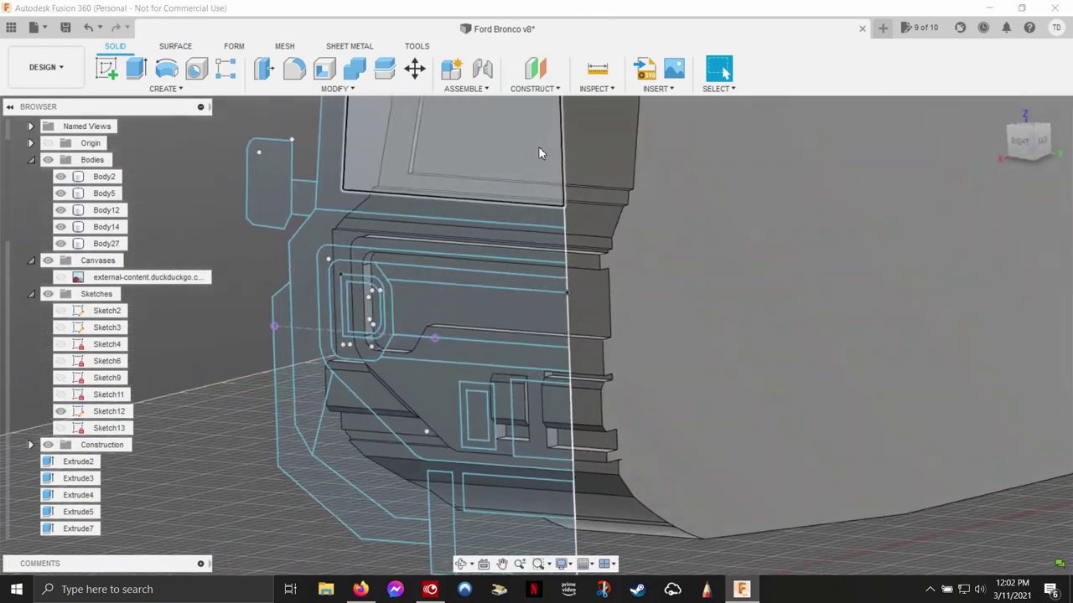
click(506, 289)
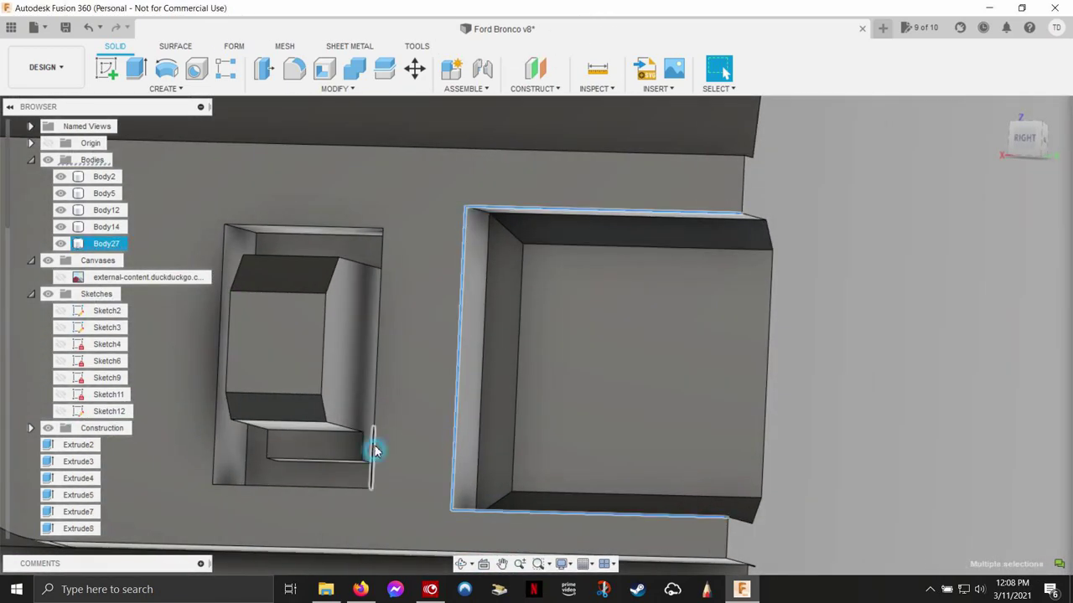
Try fillets on the pocket edges, cancelling each attempt.
right_click(419, 389)
click(407, 461)
key(Escape)
key(f)
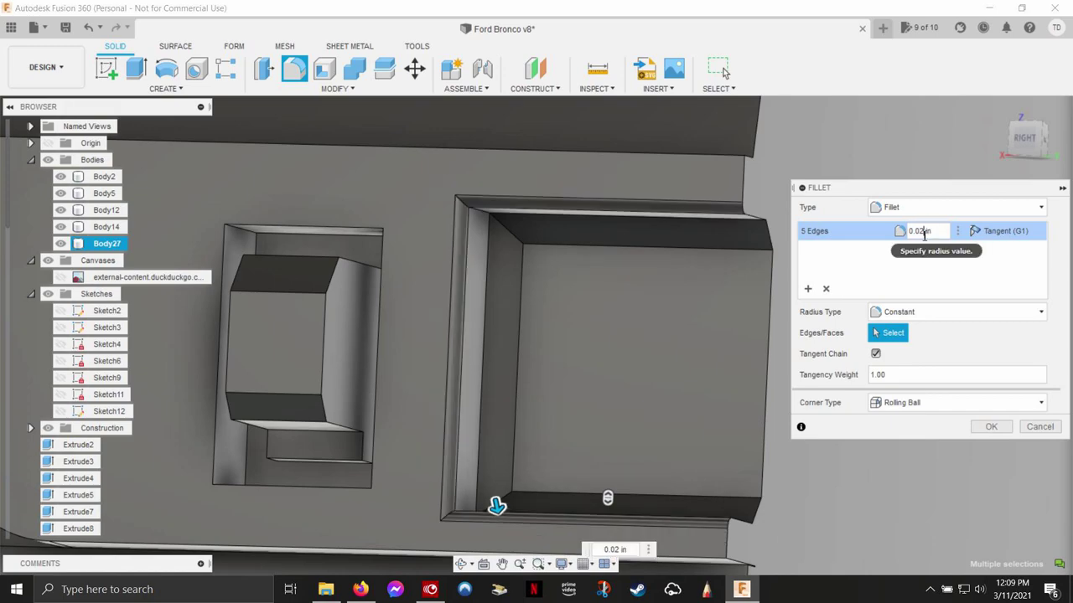
key(Escape)
right_click(407, 281)
click(423, 352)
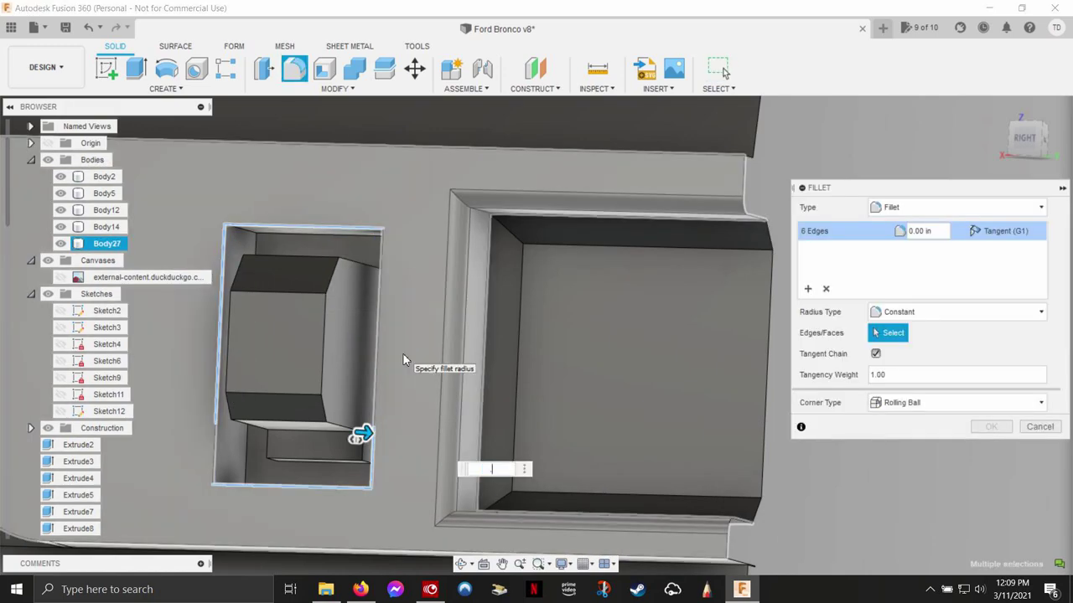
key(Escape)
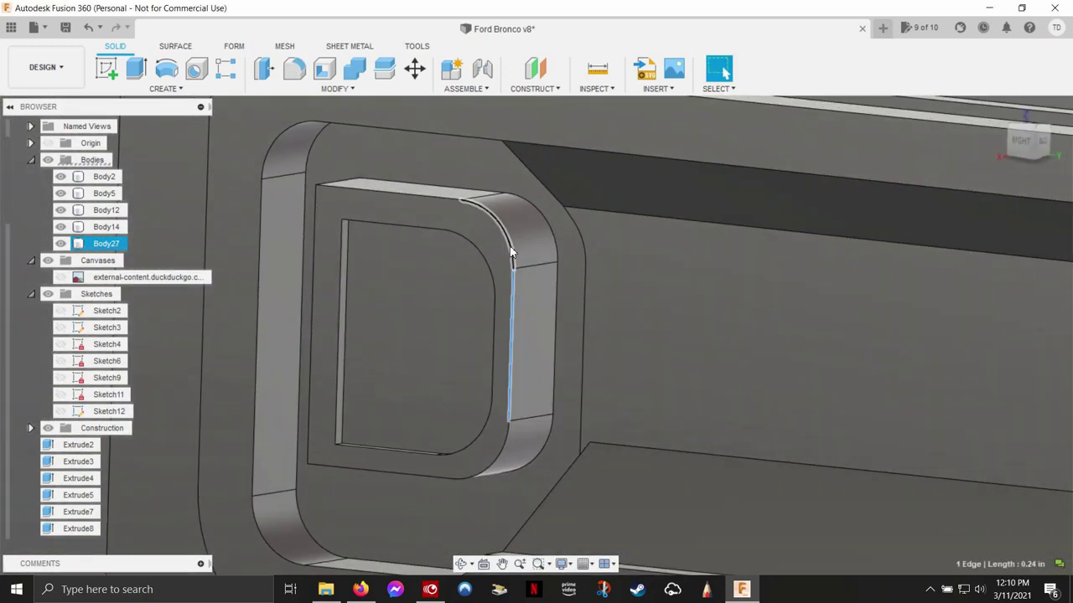
Fillet the whole inner edge loop of the recess.
double_click(481, 472)
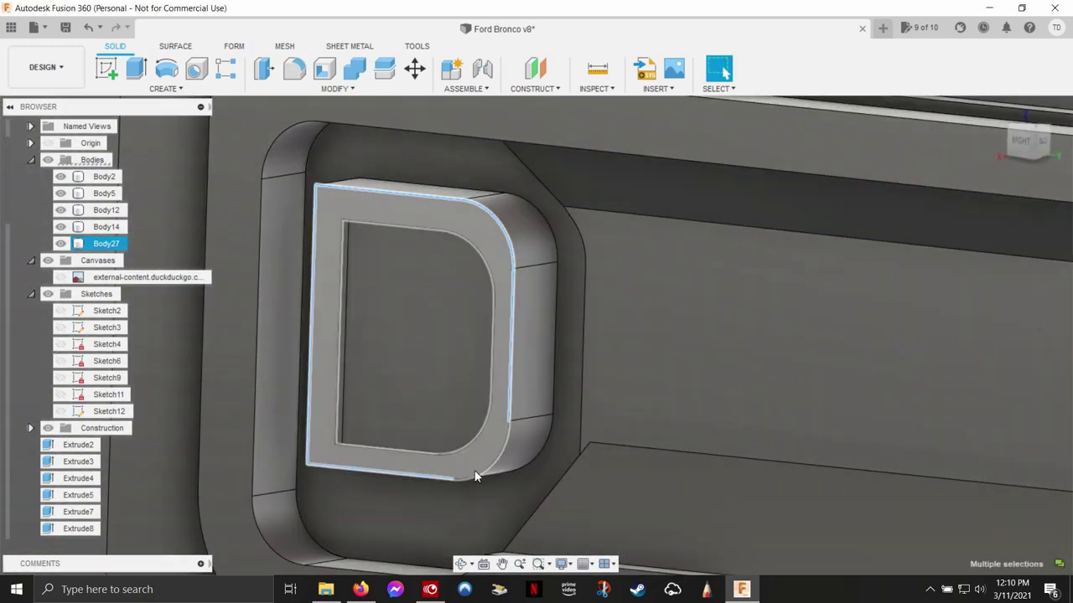
key(f)
click(992, 428)
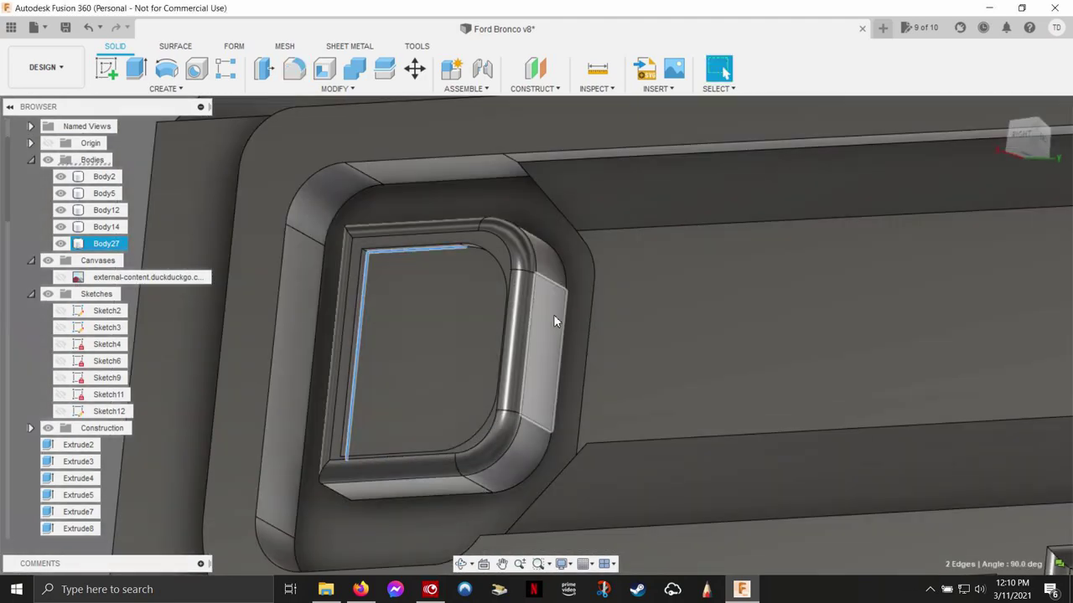
shift+middle_drag(555, 314, 514, 400)
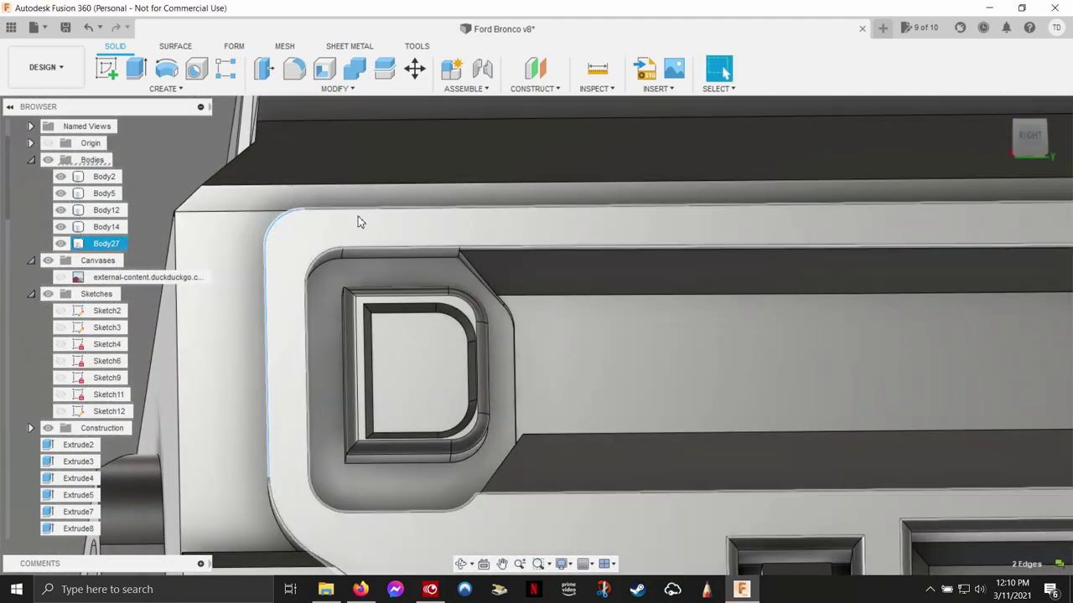
scroll(625, 436, down, 3)
Fillet the panel edge chain including the diagonal edge.
click(449, 376)
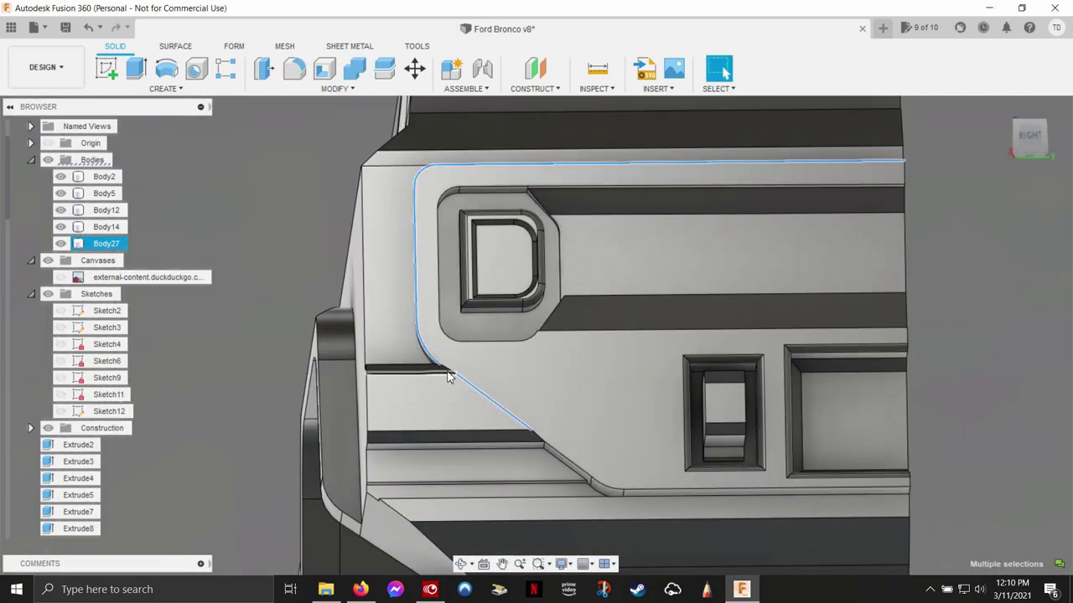
right_click(609, 490)
click(610, 477)
click(990, 428)
scroll(408, 405, up, 5)
mouse_move(408, 405)
shift+middle_down()
mouse_move(514, 453)
mouse_move(358, 371)
mouse_move(708, 361)
mouse_move(518, 386)
mouse_move(889, 360)
mouse_move(524, 342)
shift+middle_up()
Split the panel body with an offset plane and join the bodies.
key(ctrl+shift+s)
key(Delete)
click(390, 315)
drag(390, 316, 431, 378)
key(Return)
click(402, 255)
key(Return)
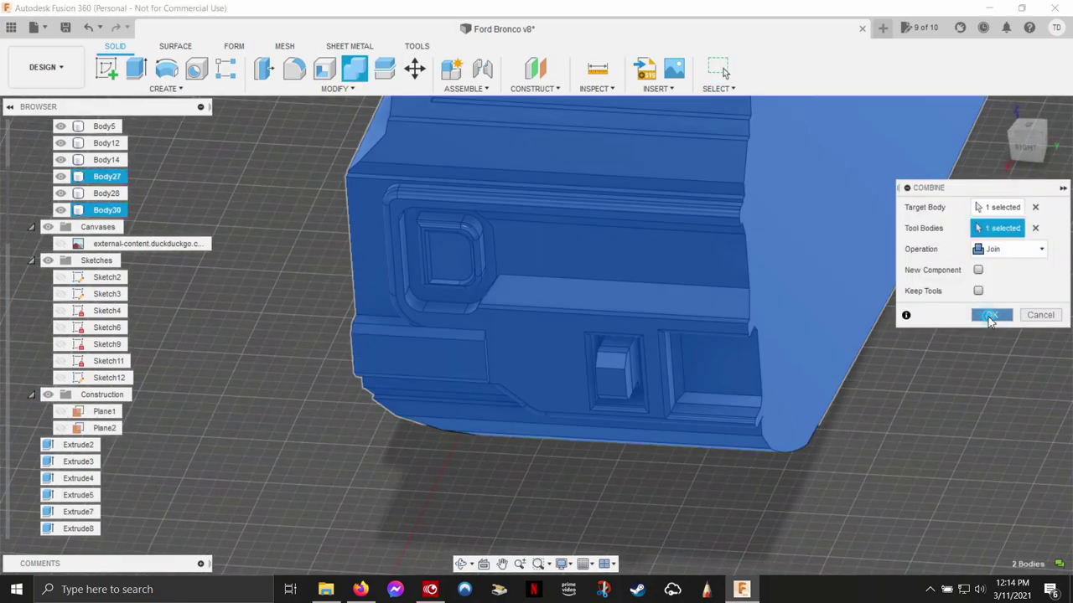
click(988, 313)
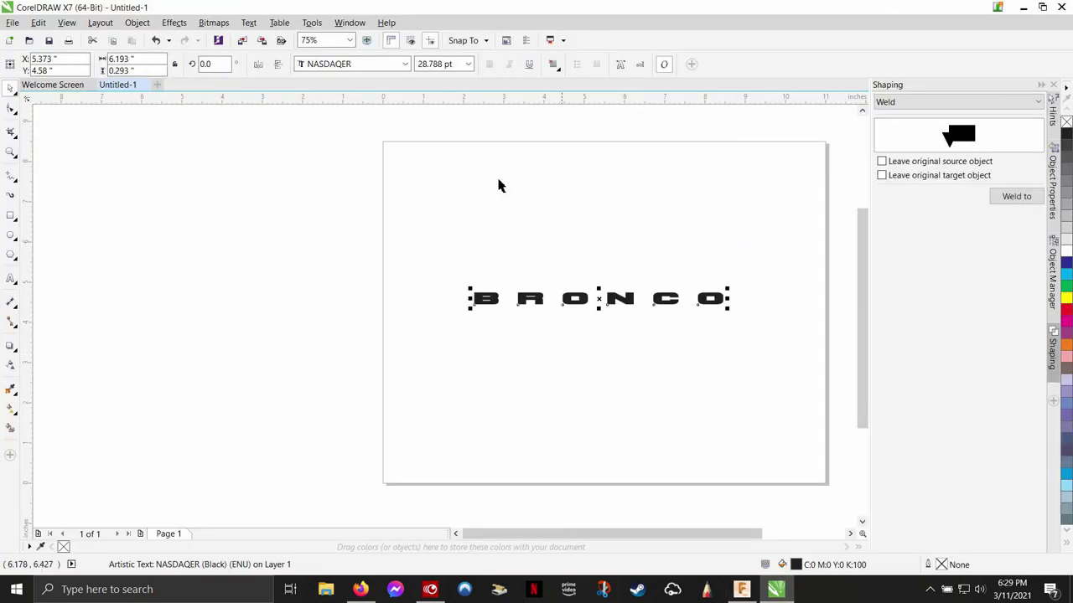
Export the CorelDRAW lettering as bronco.svg, replacing the existing file.
click(34, 239)
click(628, 495)
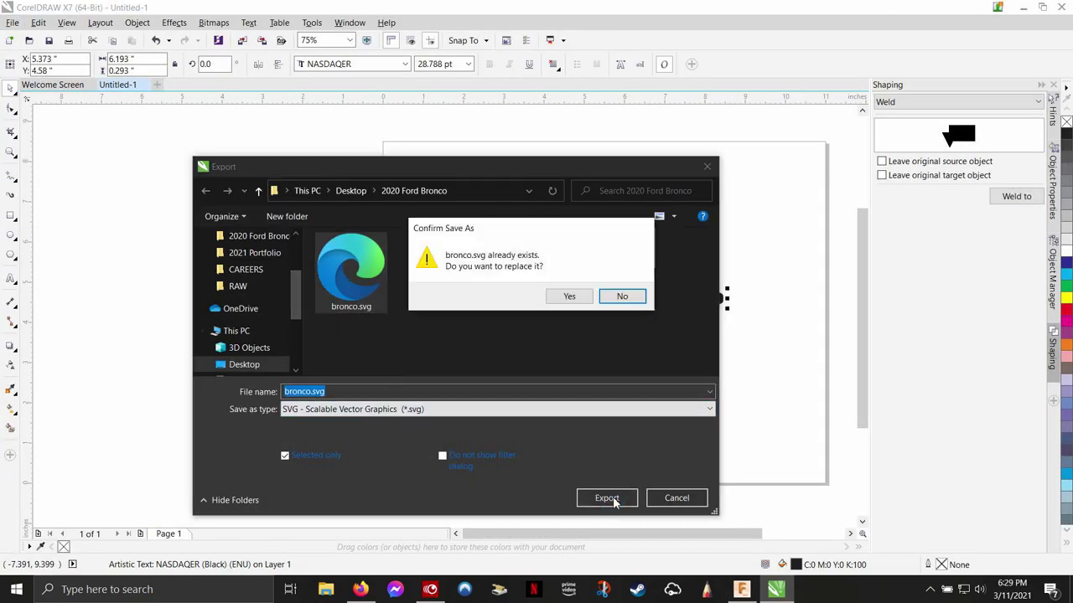
click(568, 298)
click(537, 538)
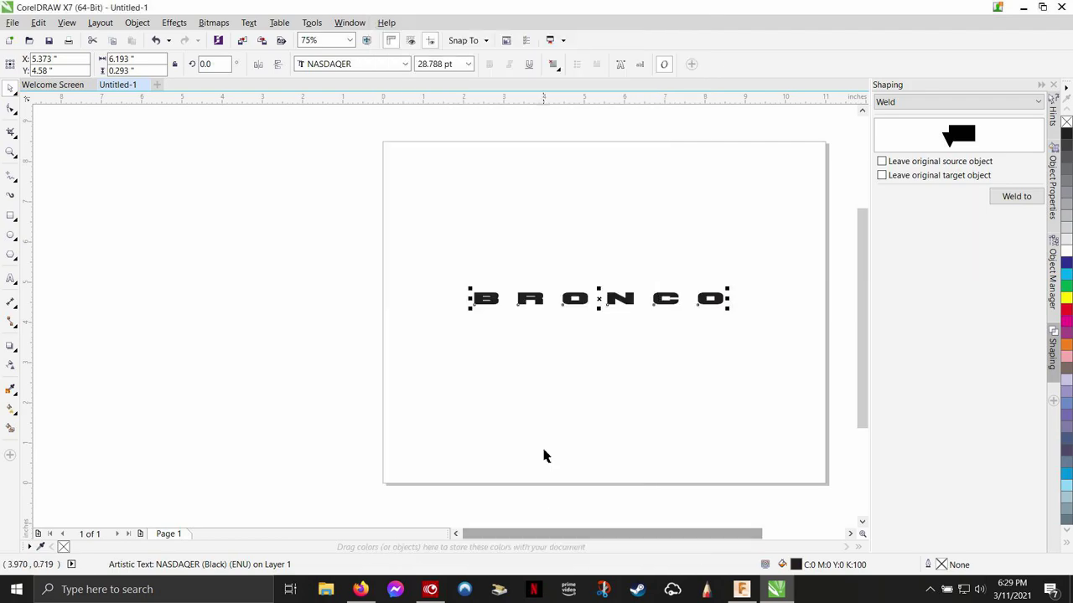
Insert bronco.svg into the sketch, add a midpoint point, and finish the sketch.
click(849, 183)
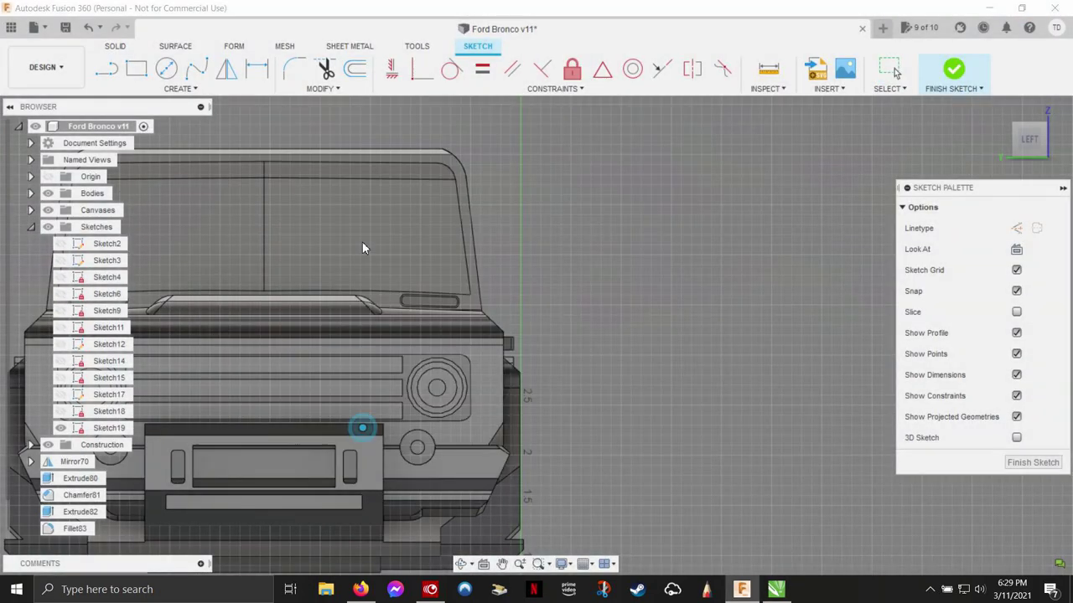
click(419, 323)
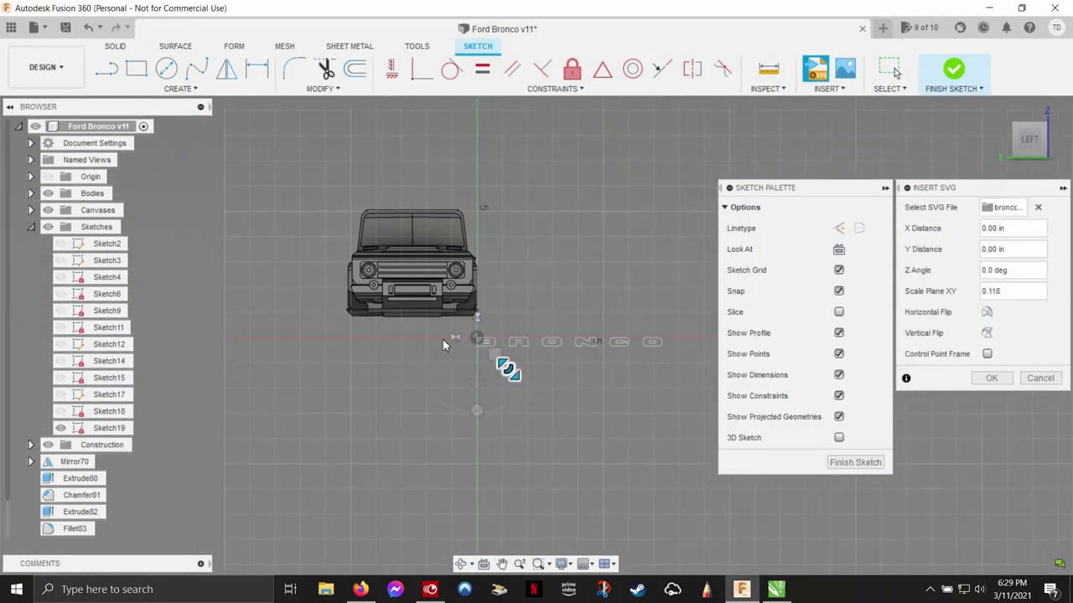
scroll(409, 276, up, 5)
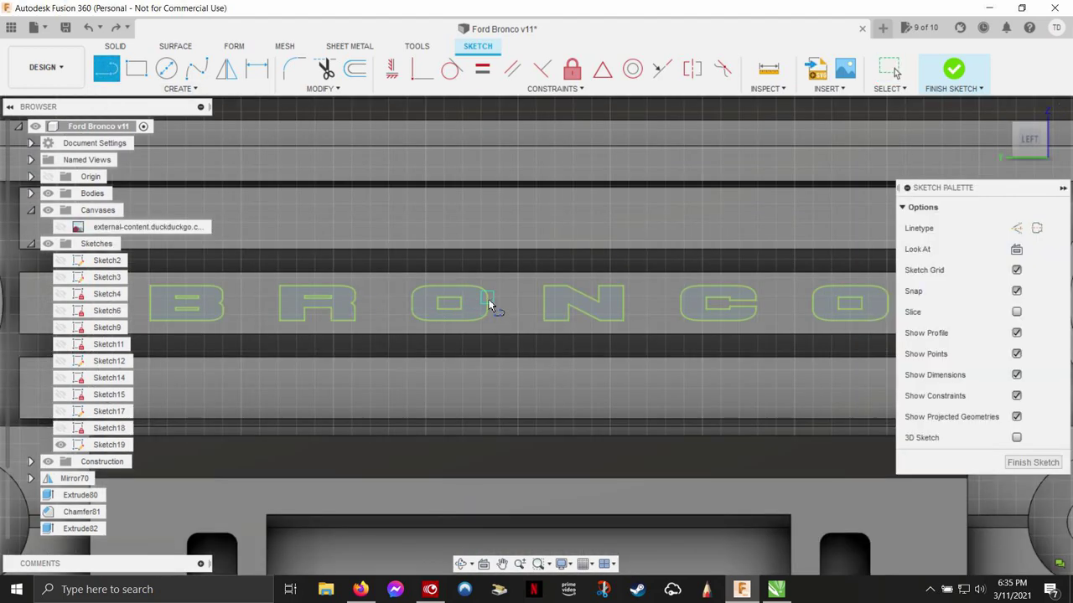
scroll(491, 310, up, 3)
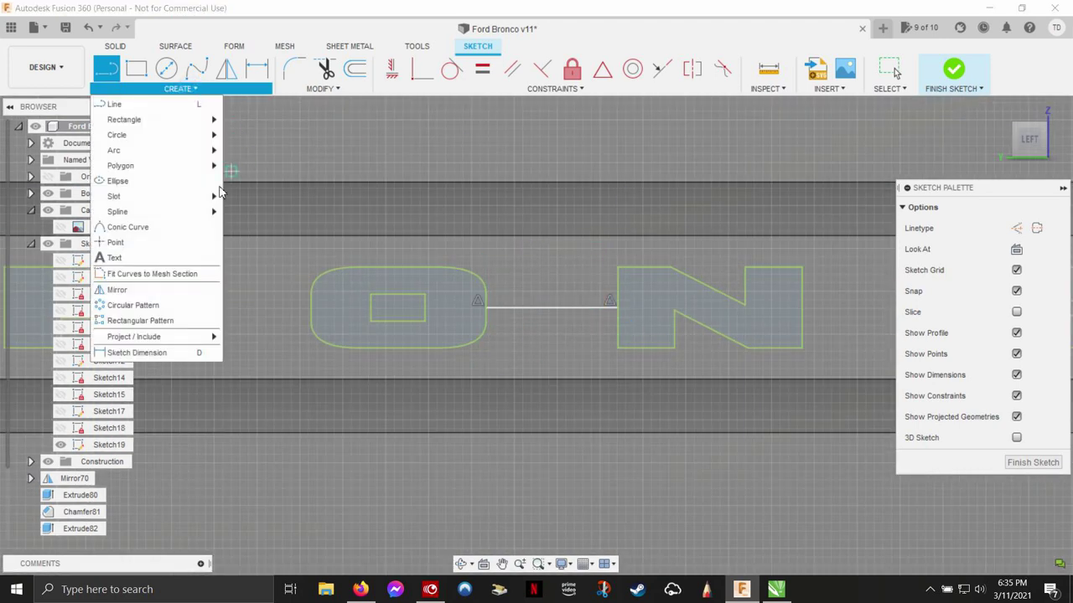
click(154, 245)
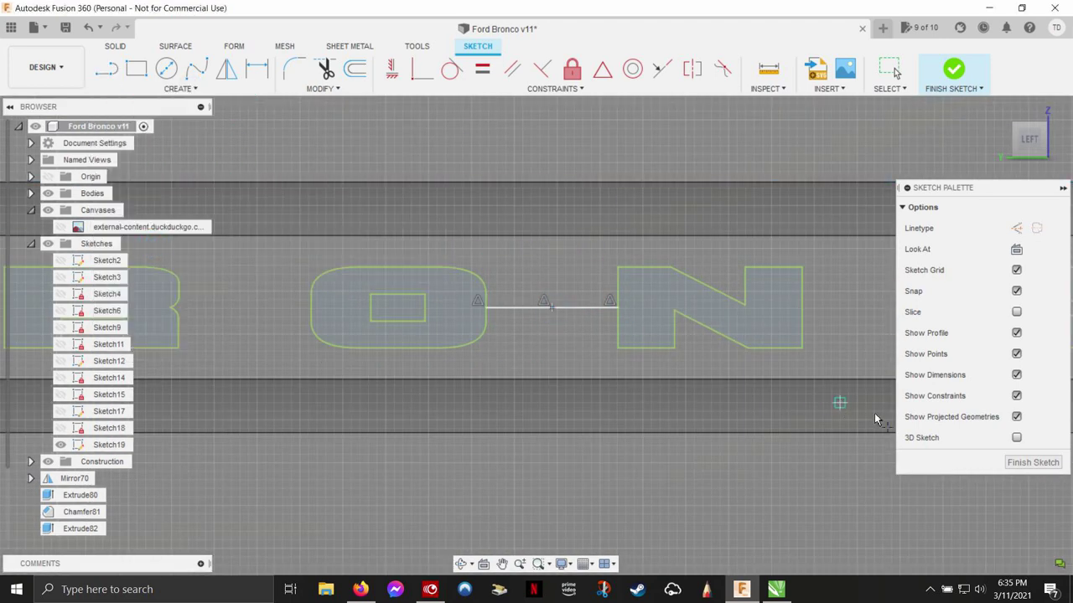
click(1032, 462)
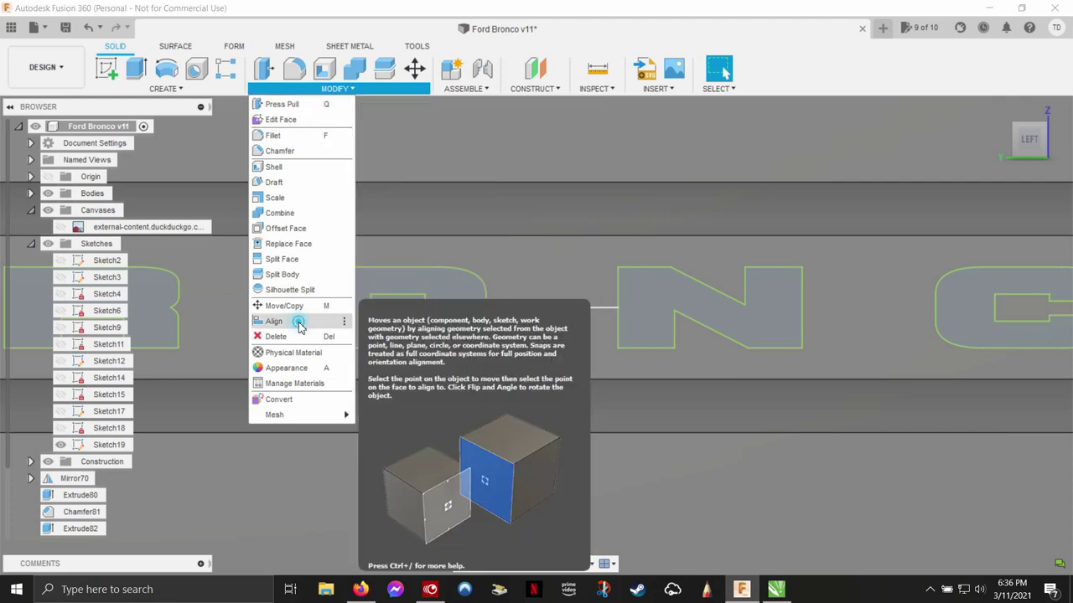
Align the O–N midpoint of the lettering to the grille bar centre.
click(550, 308)
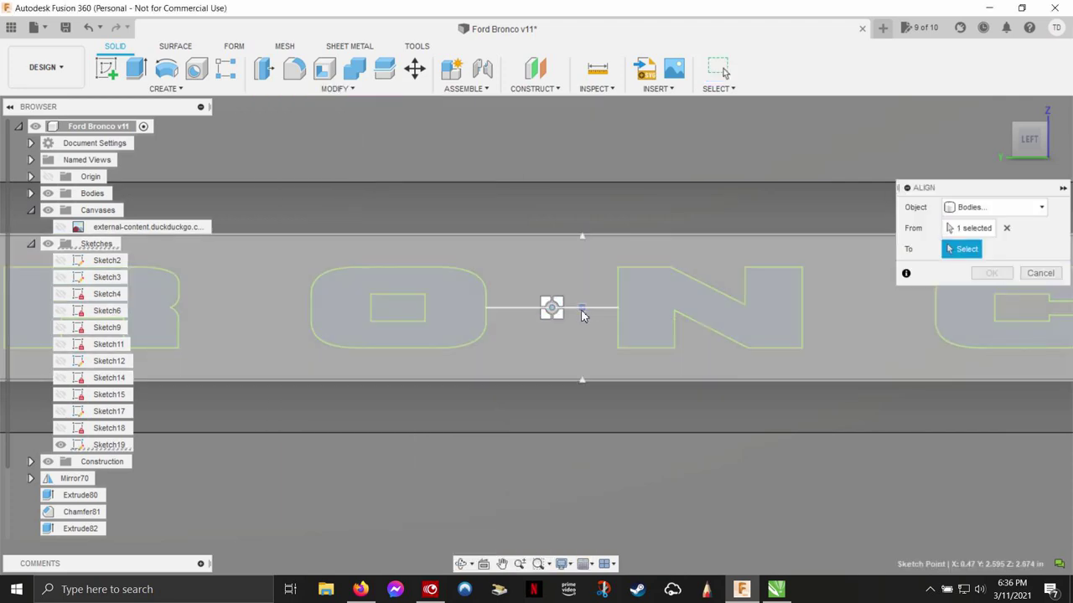
click(581, 320)
key(Return)
scroll(805, 300, down, 5)
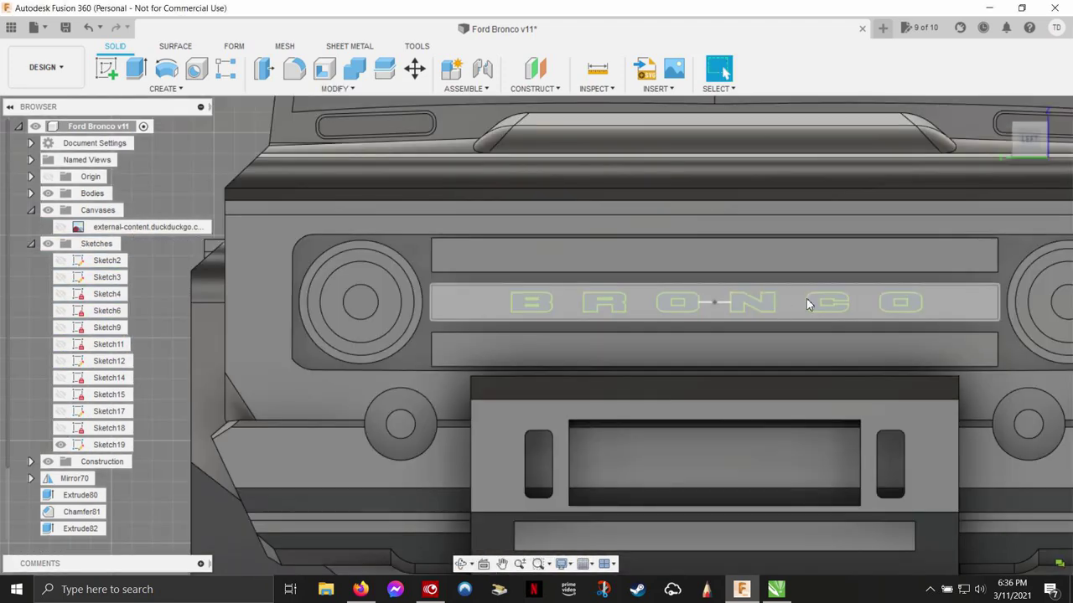
middle_drag(843, 297, 725, 277)
scroll(627, 285, up, 5)
scroll(598, 281, down, 2)
scroll(570, 239, down, 2)
Select the B and R letter profiles.
mouse_move(397, 280)
shift+middle_down()
mouse_move(470, 282)
mouse_move(444, 278)
mouse_move(411, 246)
shift+middle_up()
click(411, 245)
click(503, 255)
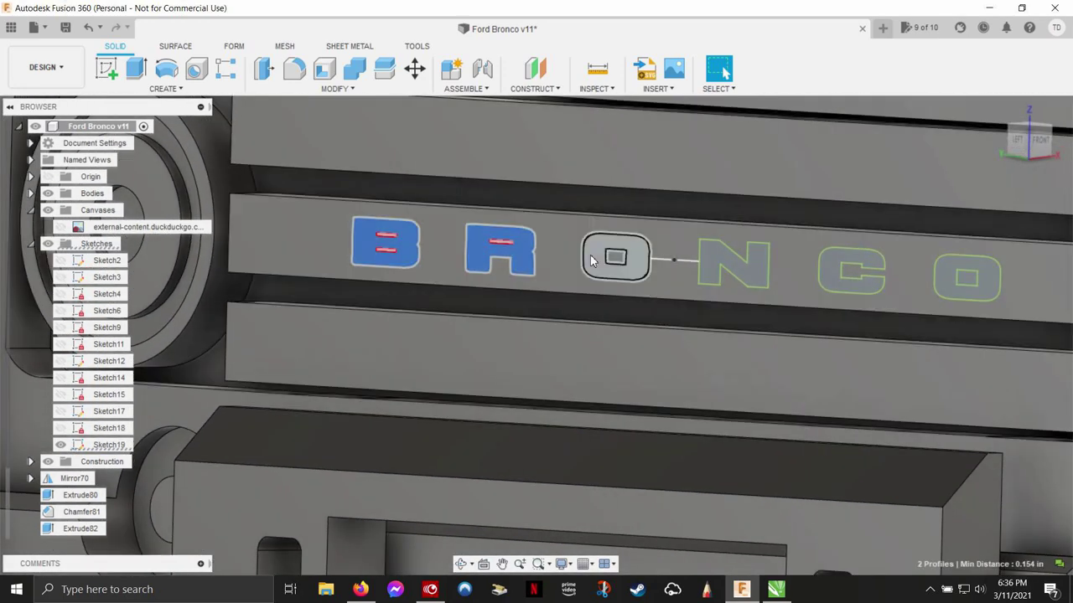
Extrude all six BRONCO letter profiles as a shallow negative cut into the grille bar.
click(951, 279)
right_click(951, 279)
click(876, 340)
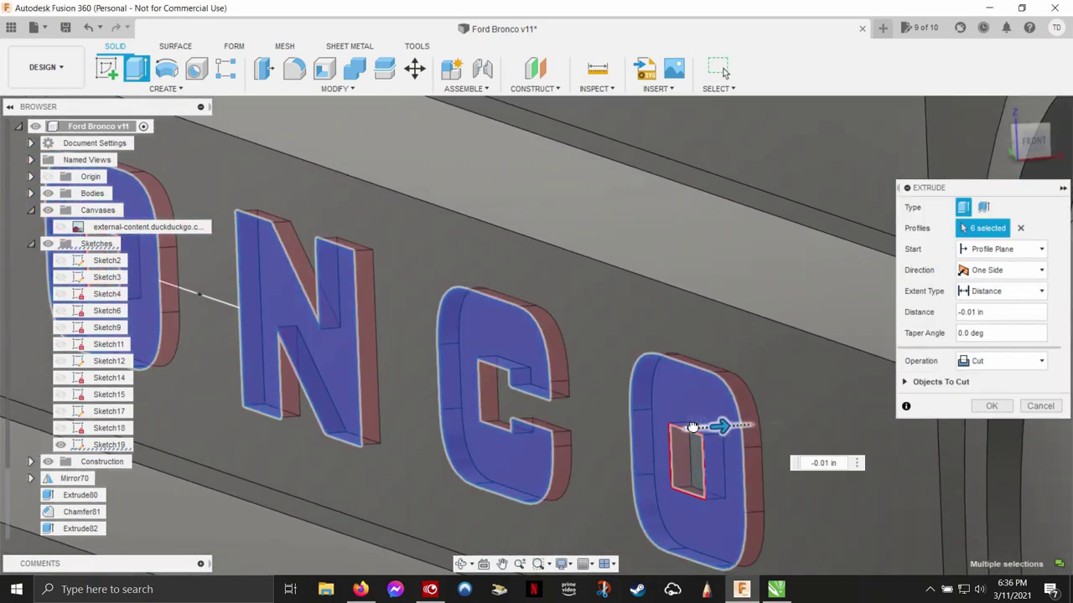
drag(723, 420, 700, 453)
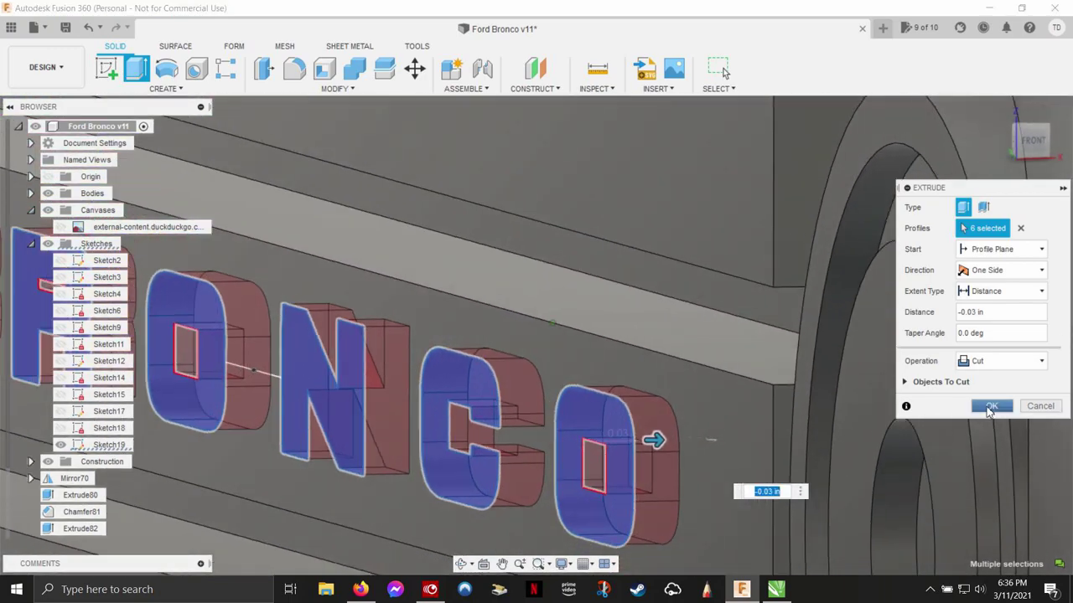
click(991, 405)
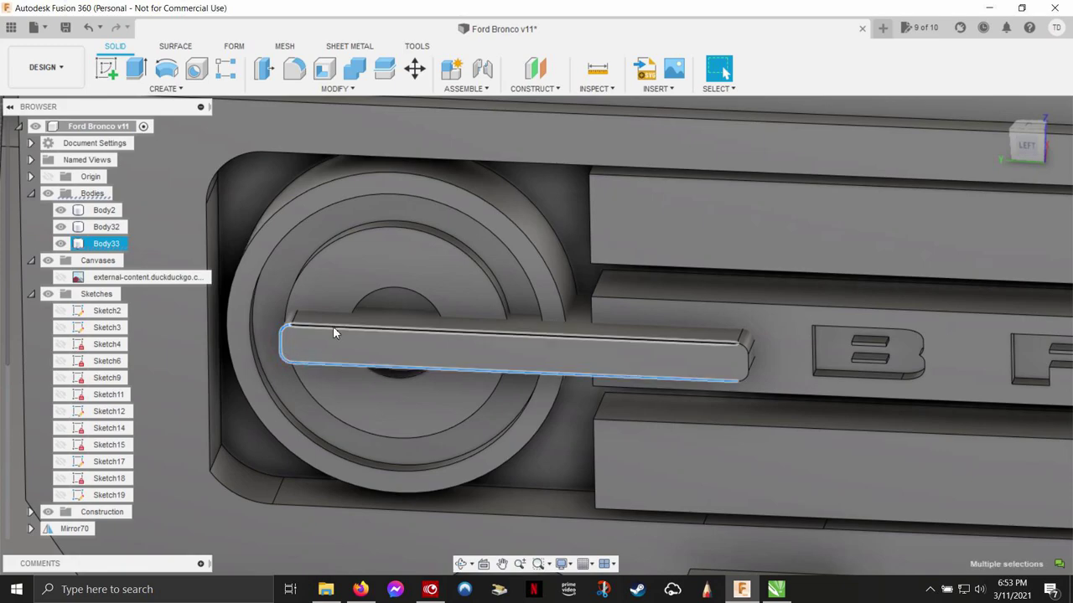
Round over the edges of the selected bar with a fillet.
click(562, 433)
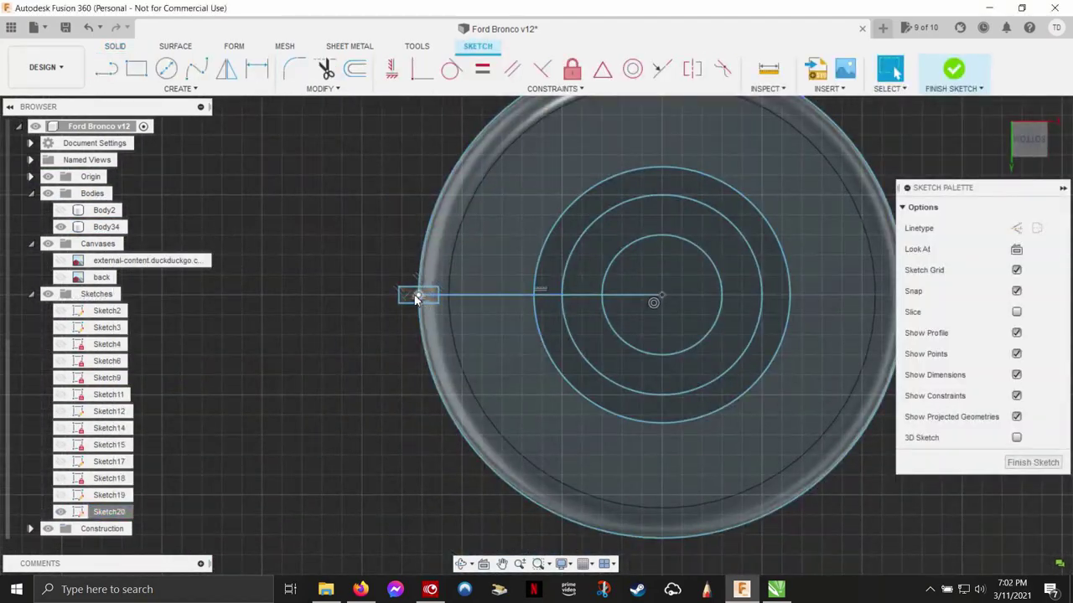
Circular-pattern the lug rectangle around the wheel centre with additional copies.
scroll(418, 299, up, 5)
scroll(421, 181, down, 5)
click(161, 312)
click(645, 236)
click(763, 266)
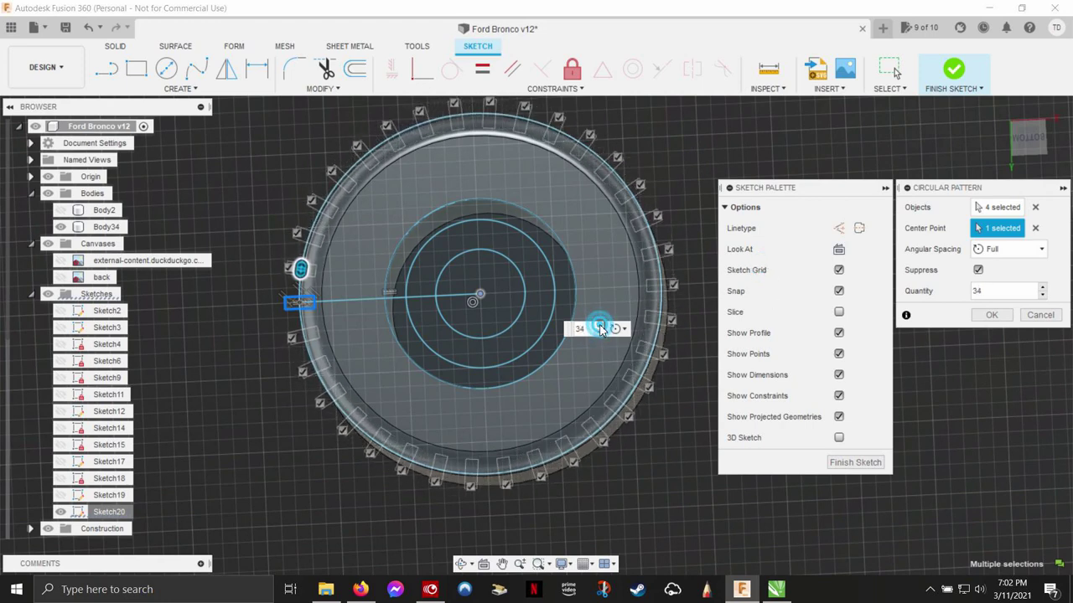
key(Return)
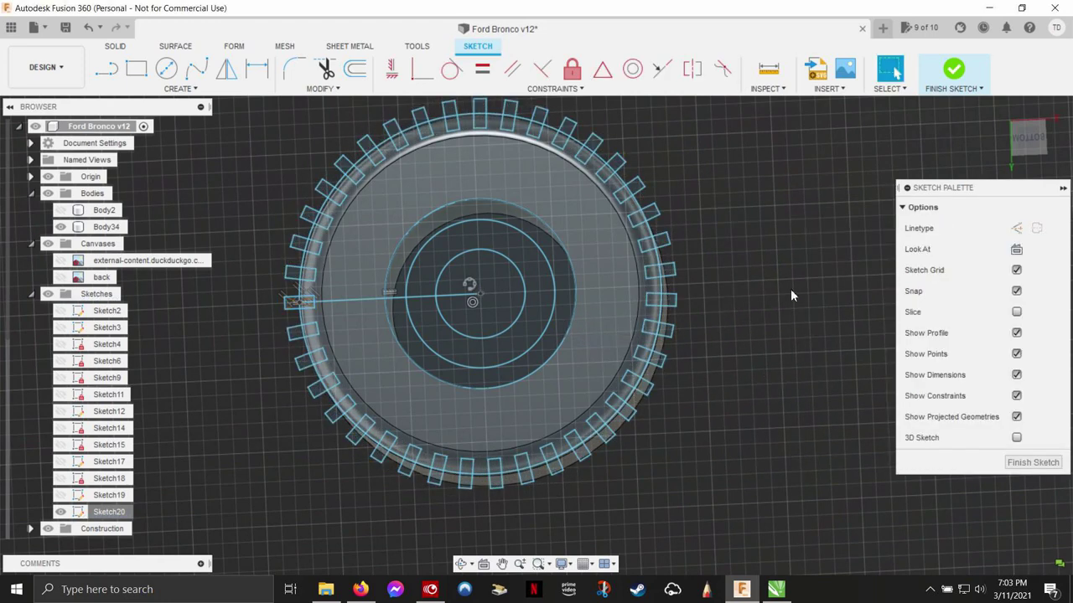
Finish the sketch and cut the patterned rim profiles 0.10 in deep as notches.
click(1033, 462)
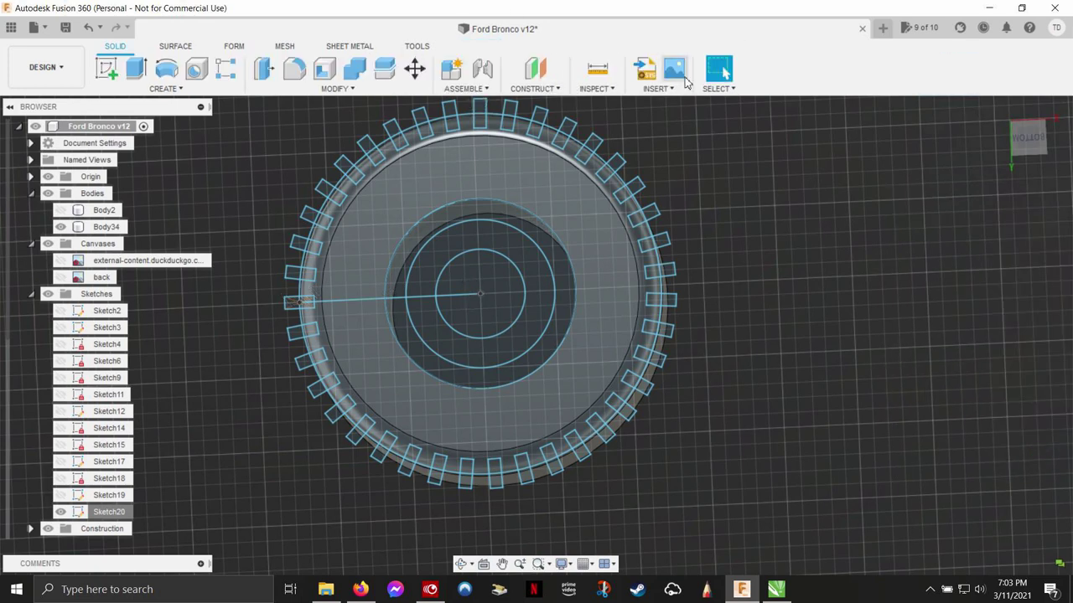
click(716, 90)
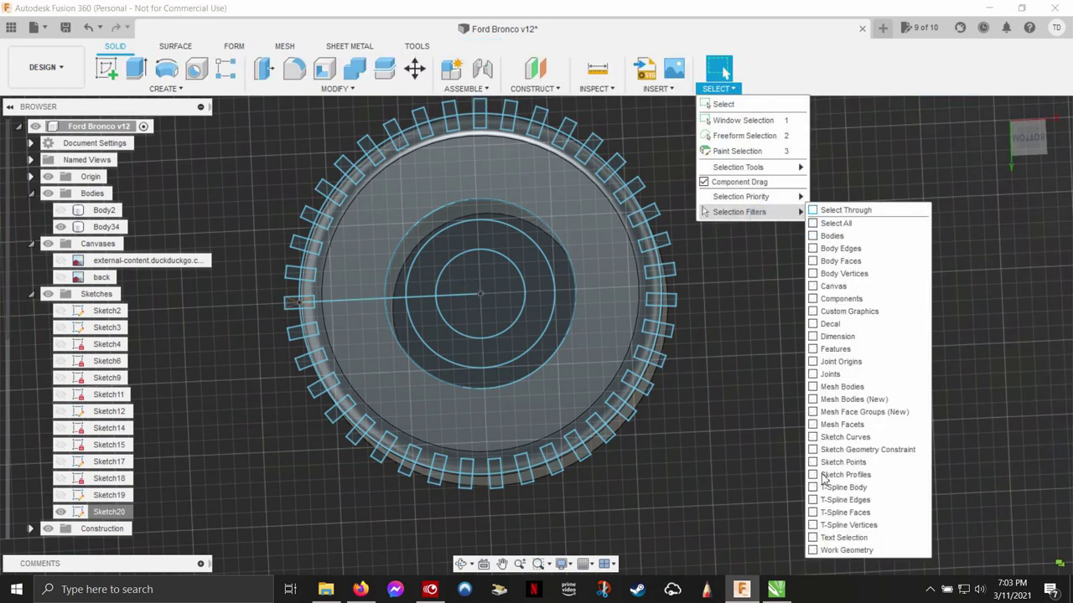
scroll(729, 343, down, 3)
drag(939, 167, 357, 472)
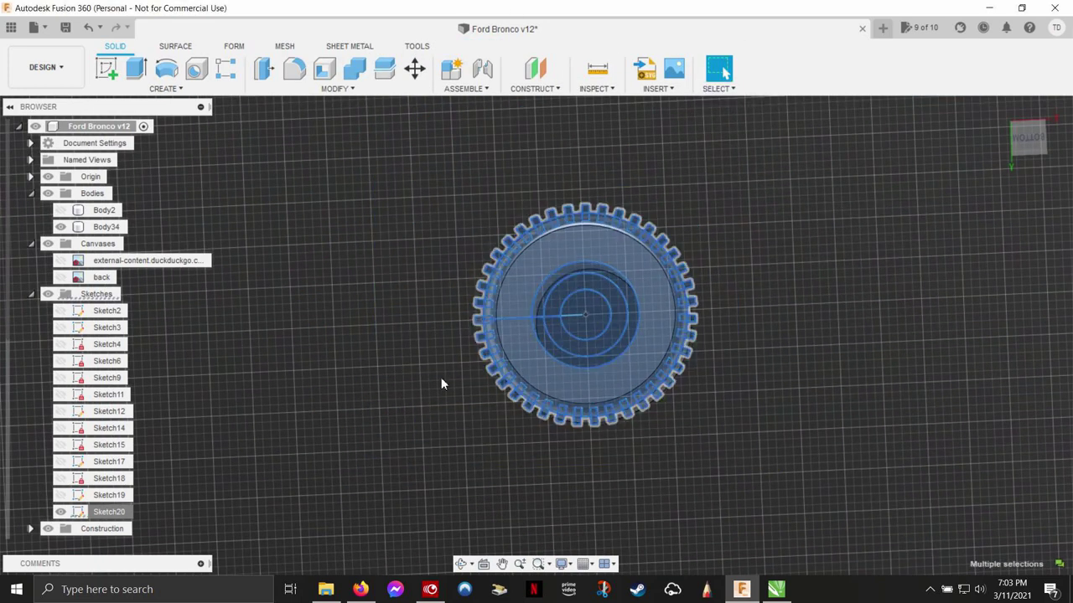
scroll(556, 344, up, 3)
right_click(803, 302)
click(850, 282)
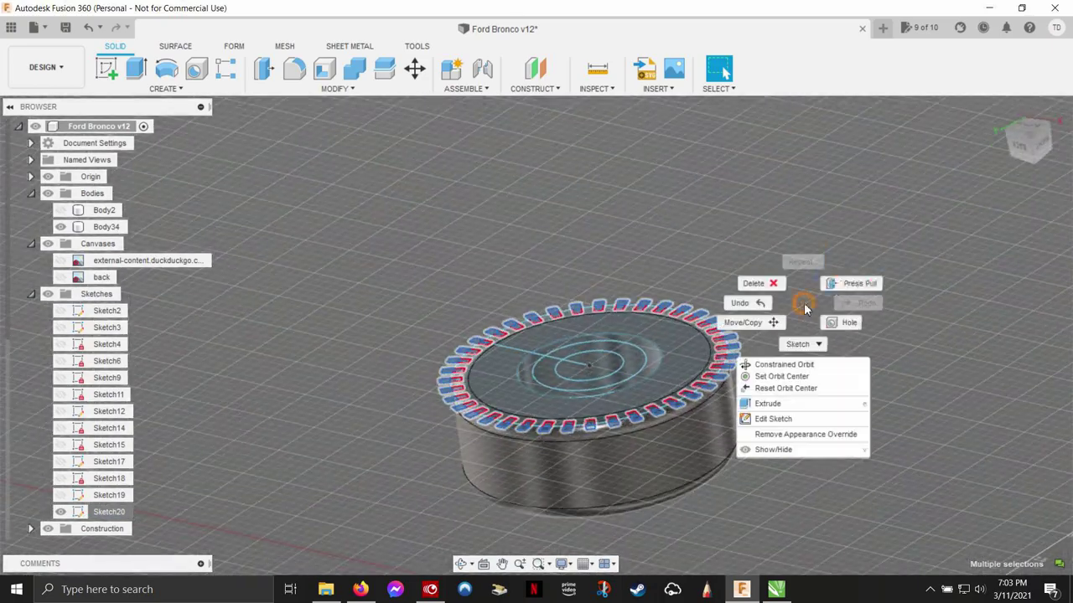
scroll(738, 364, up, 3)
scroll(737, 365, down, 2)
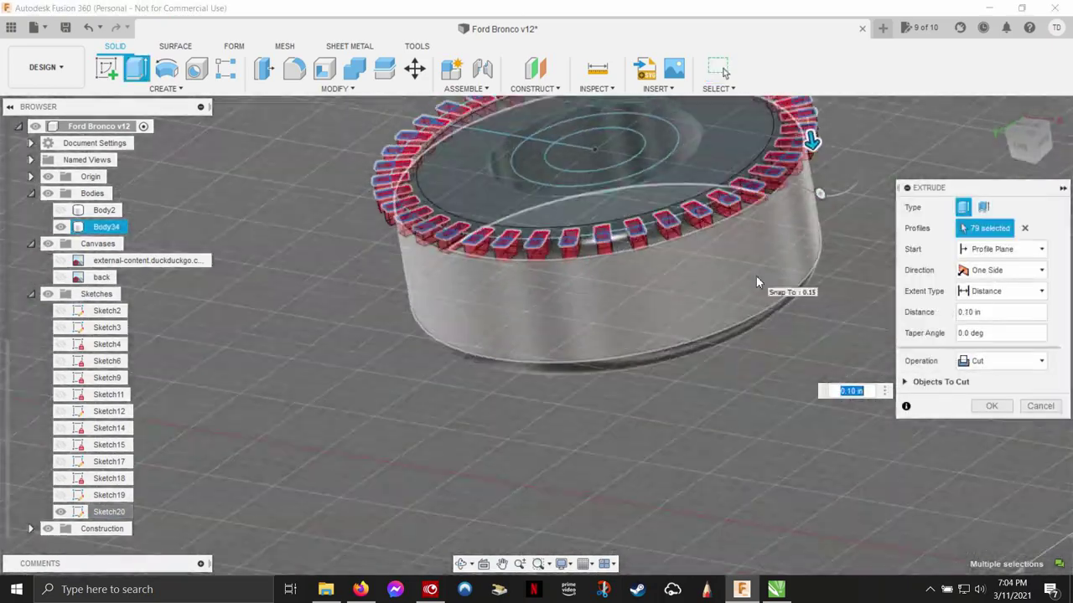
scroll(958, 409, up, 2)
key(Return)
scroll(769, 349, down, 3)
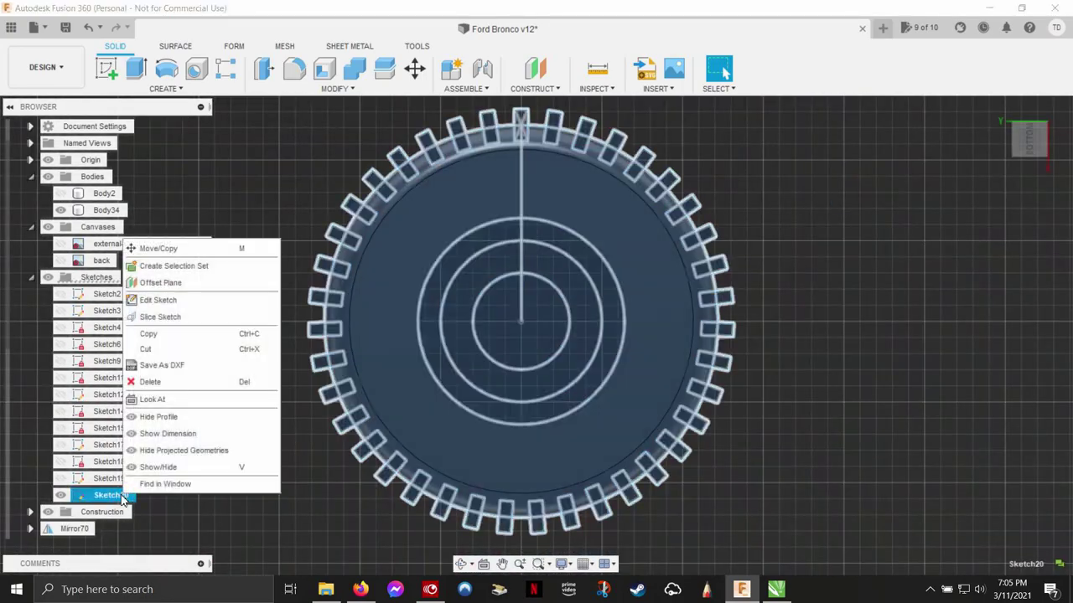
Edit the wheel sketch: enlarge all geometry about the centre and rotate it a few degrees.
click(167, 300)
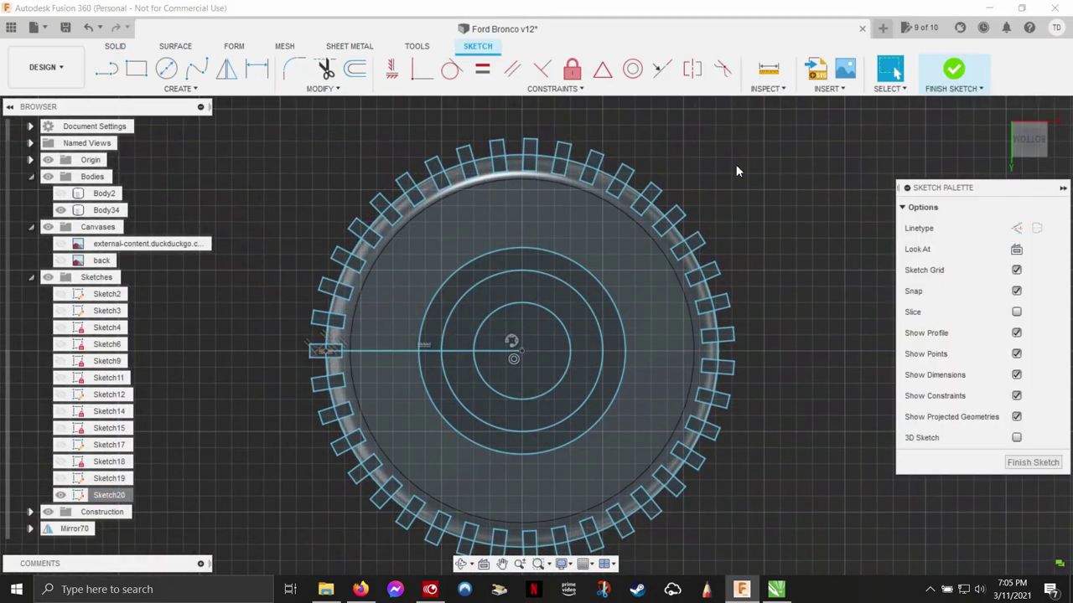
click(314, 89)
click(317, 181)
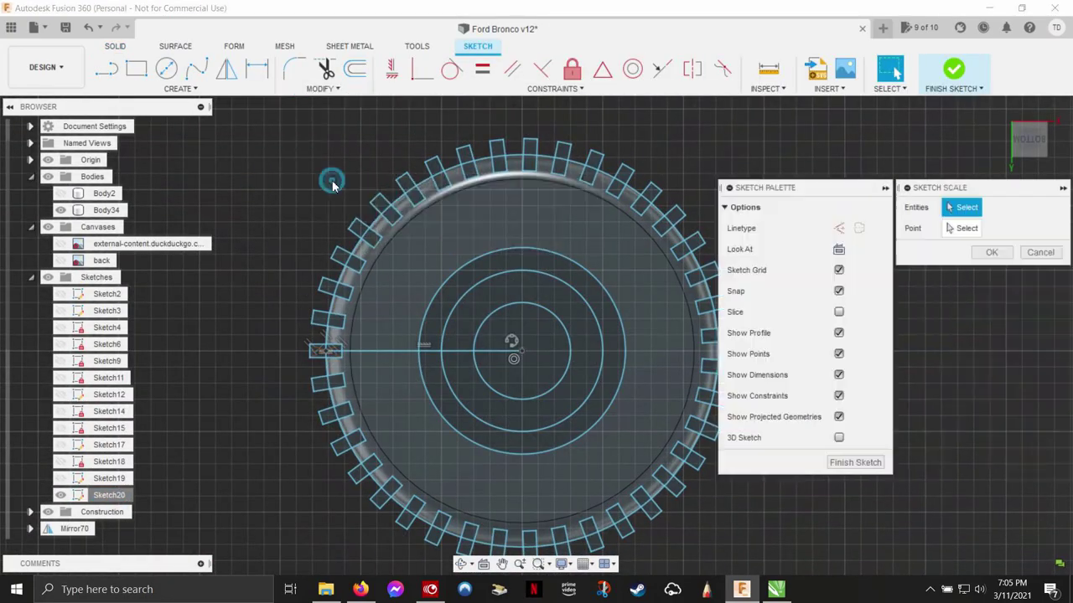
click(512, 341)
scroll(667, 275, down, 2)
key(ctrl+a)
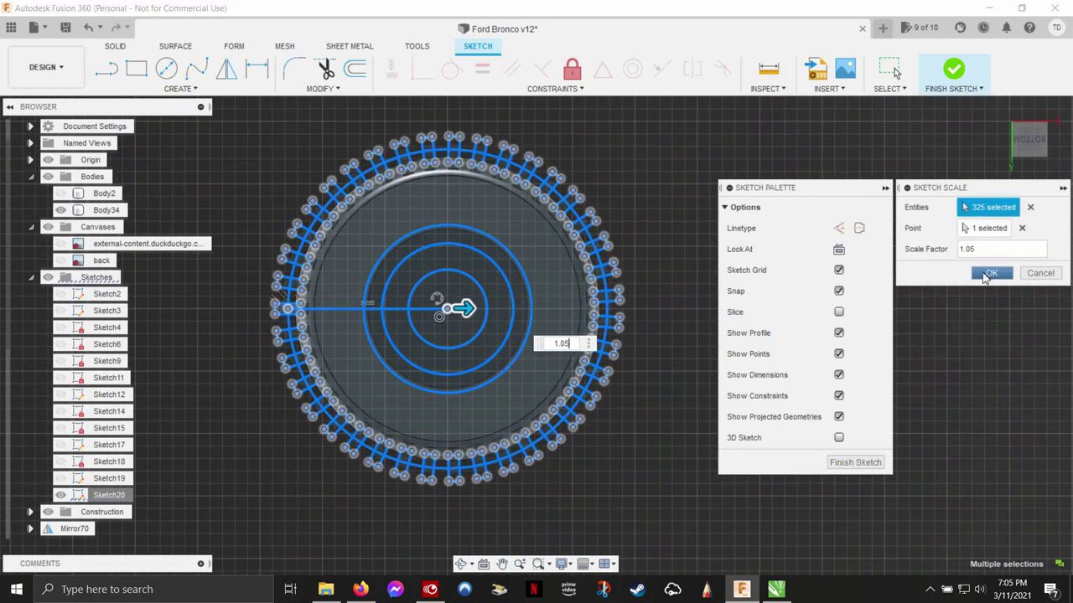
click(992, 274)
key(m)
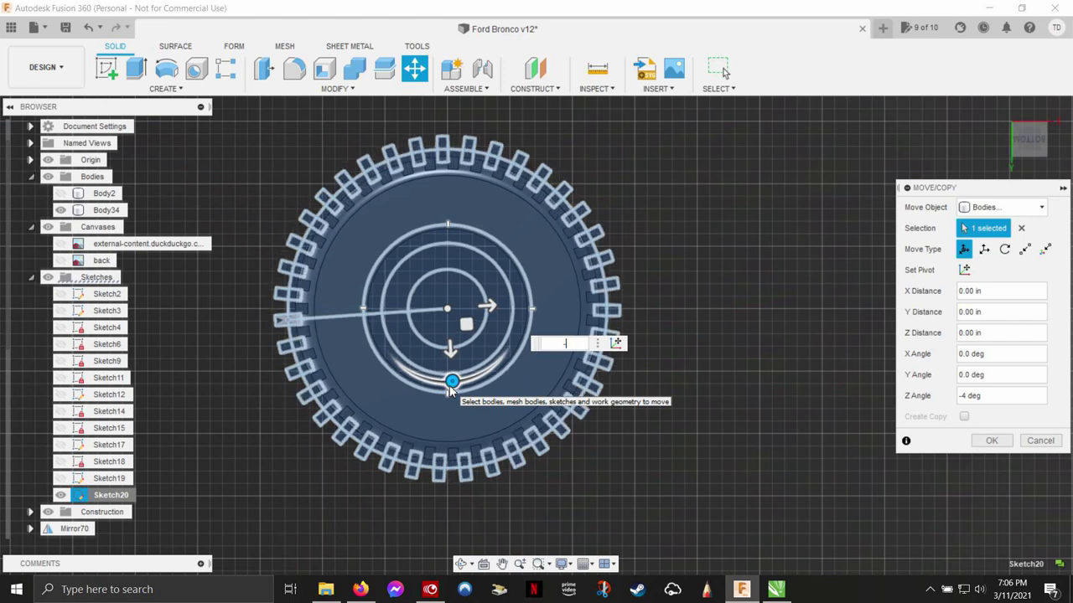
click(1003, 441)
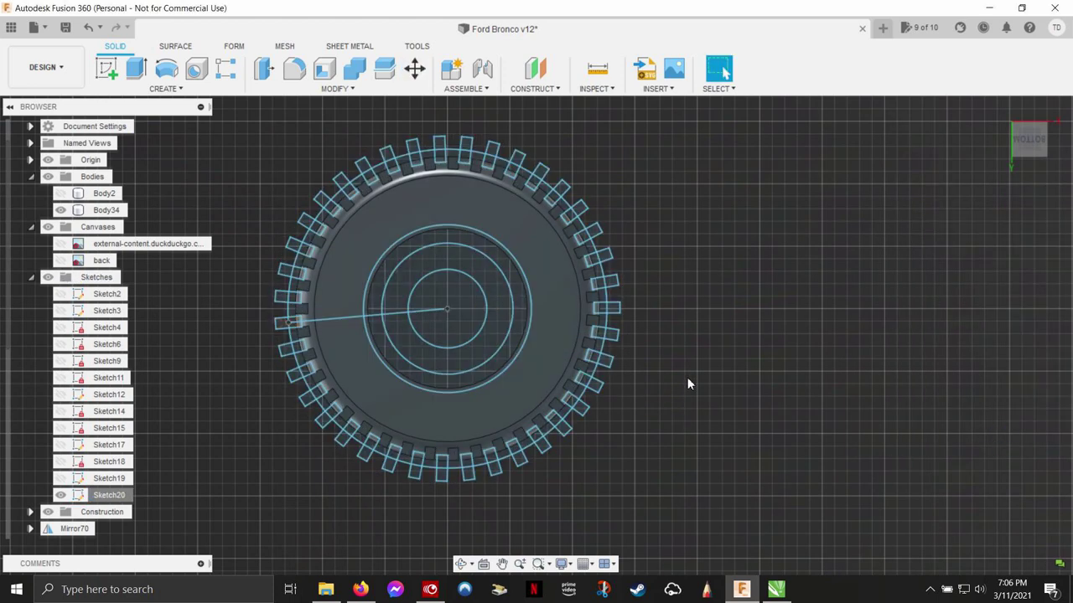
Window-select the 79 slot profiles and extrude them as a 0.10 in cut into the tire.
shift+middle_drag(775, 338, 684, 233)
click(718, 88)
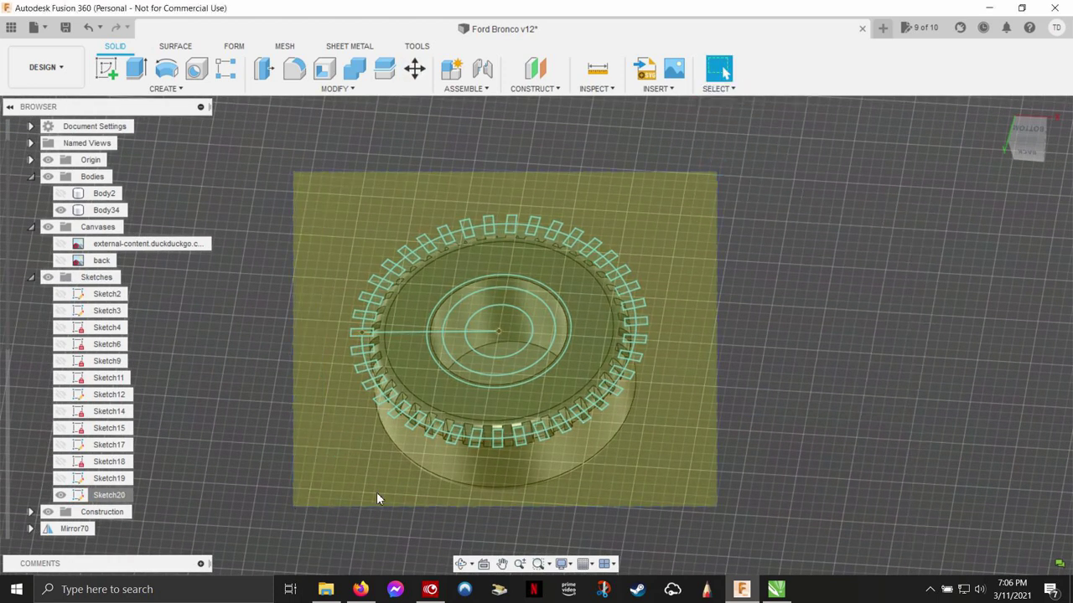
drag(408, 372, 707, 251)
right_click(706, 251)
click(766, 232)
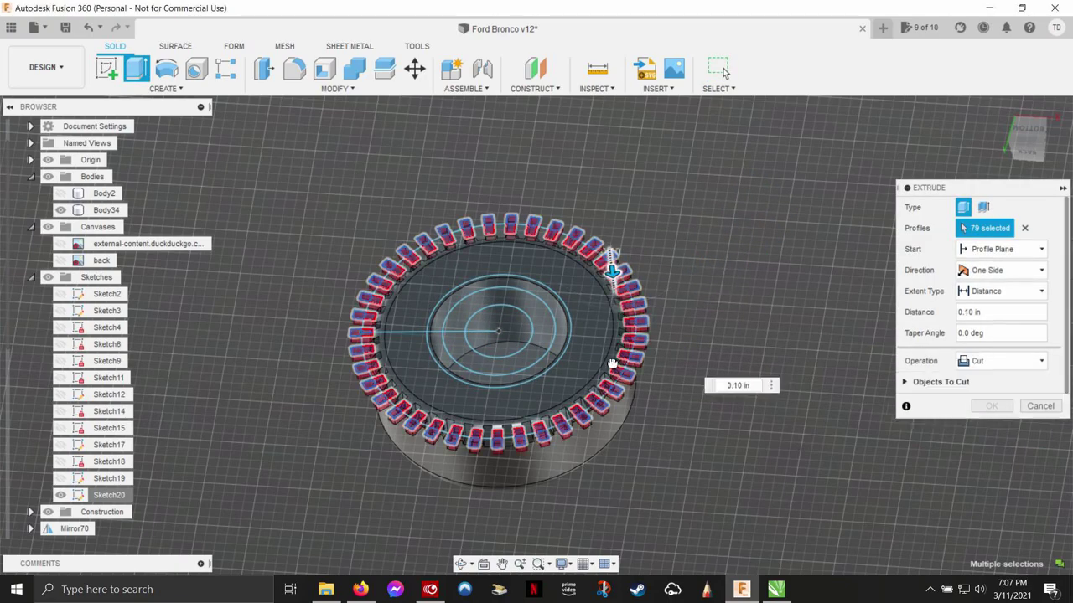
click(991, 407)
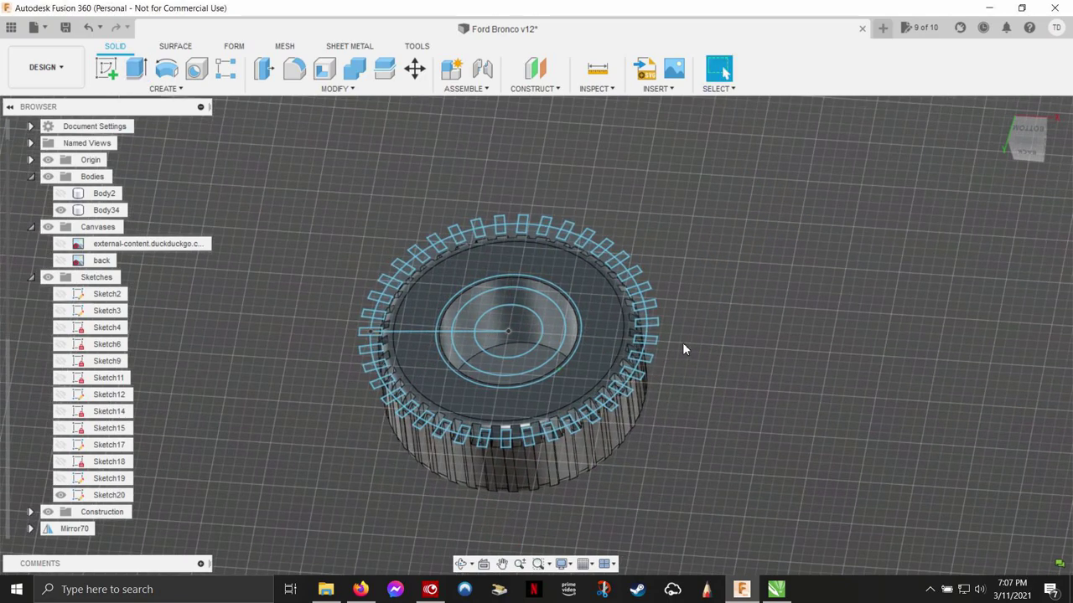
scroll(682, 342, up, 5)
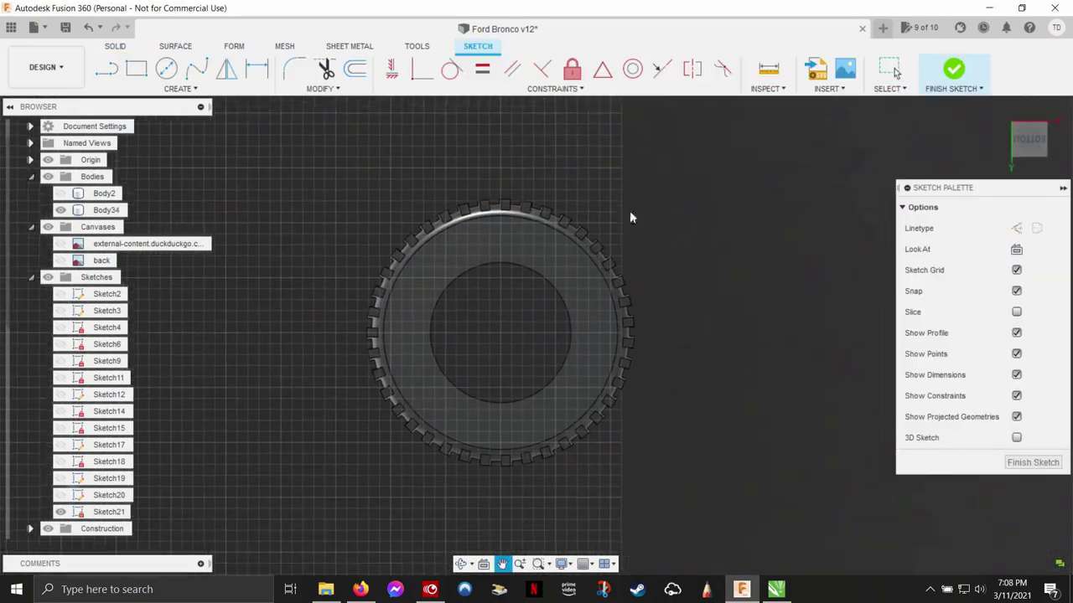
Project the hub circle, draw a circle at the tire's outer edge, and offset it.
click(180, 89)
click(265, 337)
click(1002, 253)
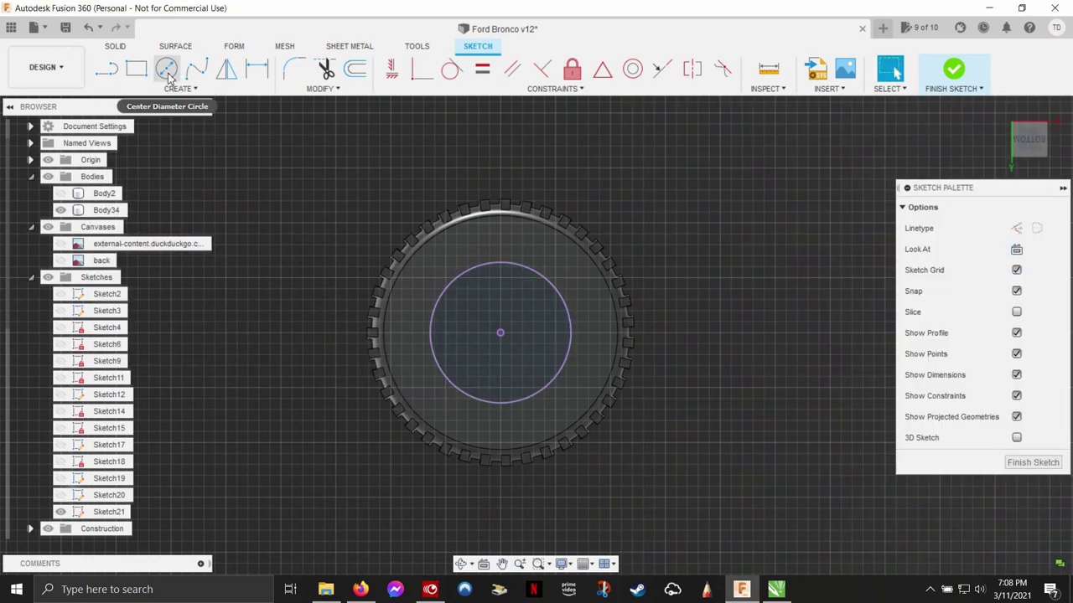
scroll(620, 388, up, 5)
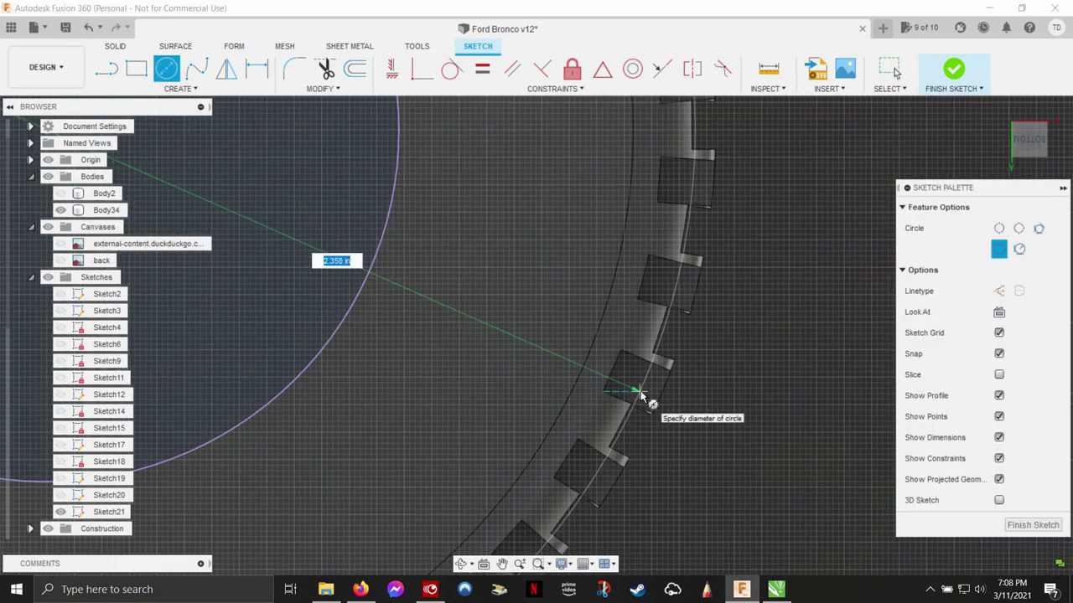
click(636, 392)
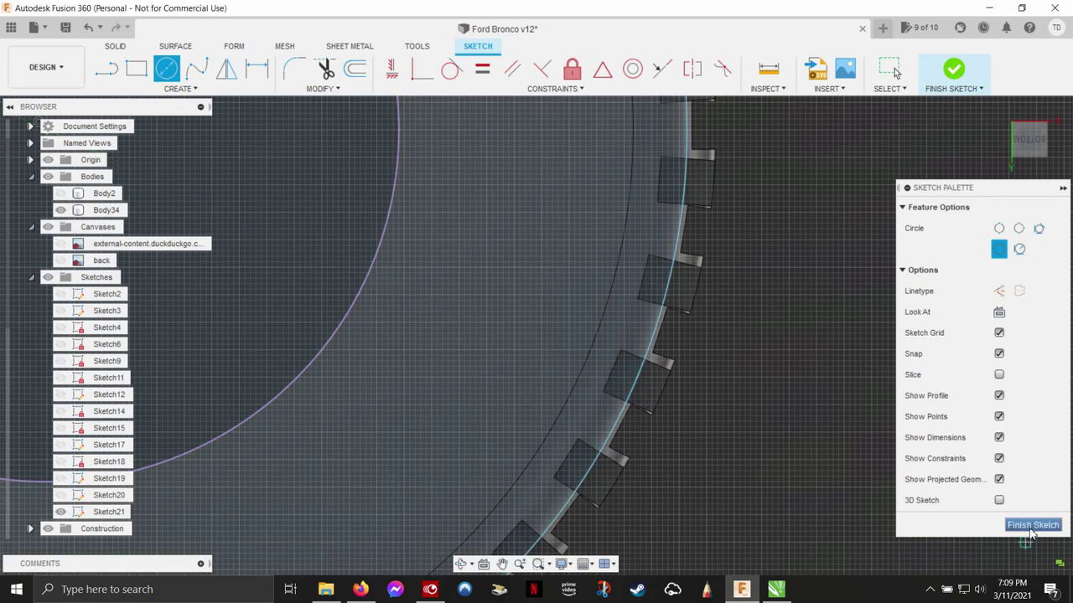
key(o)
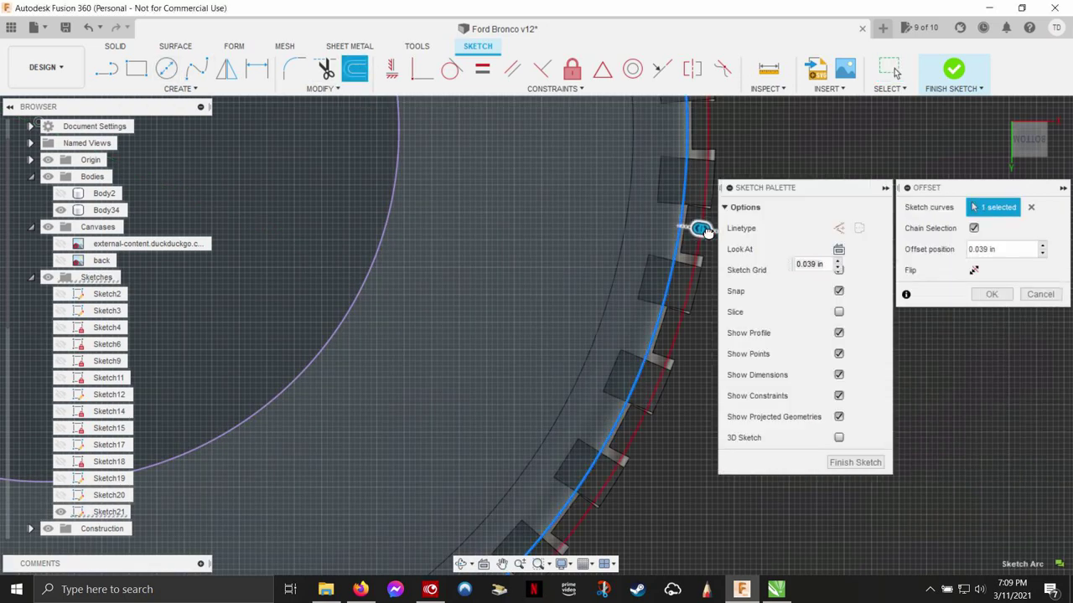
key(Return)
click(953, 71)
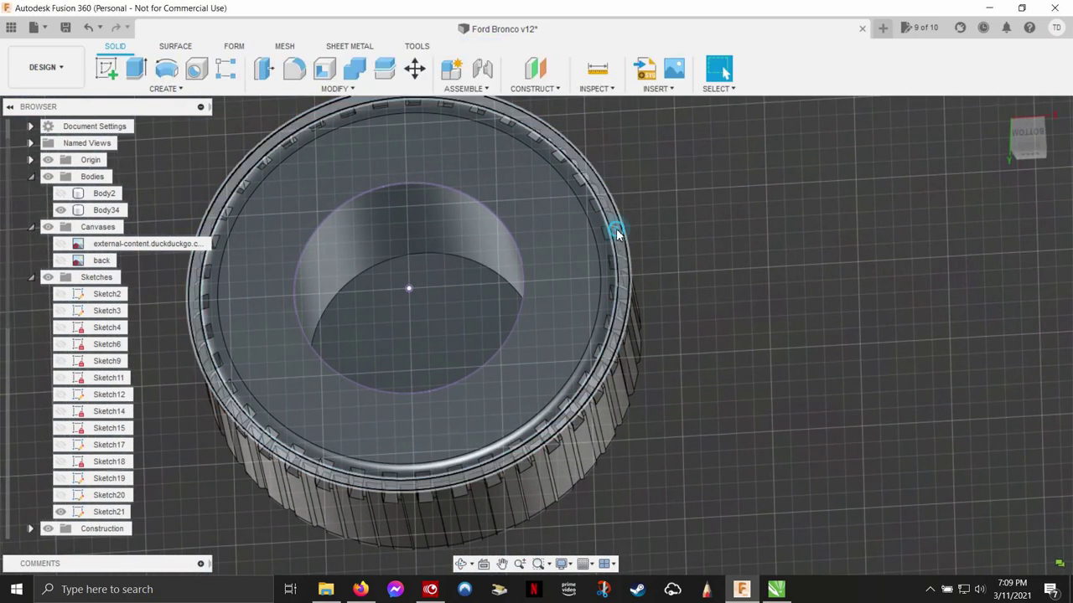
Extrude the thin ring, raise it up the tire, and paste a duplicate ring.
key(e)
drag(665, 268, 665, 293)
key(Return)
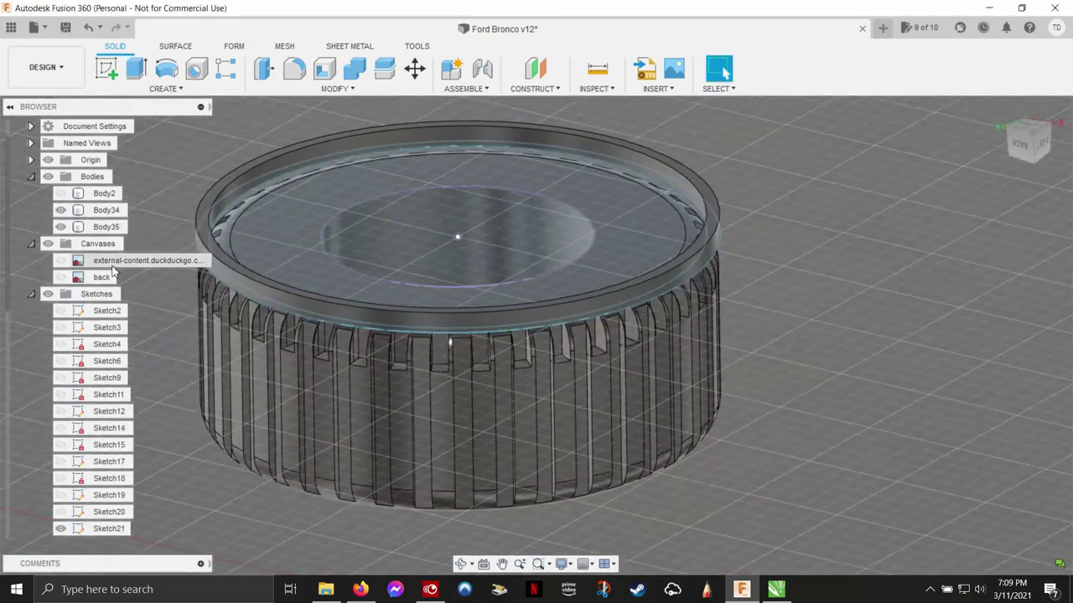
key(m)
mouse_move(388, 127)
mouse_down()
mouse_move(388, 181)
mouse_move(478, 232)
mouse_up()
key(Return)
key(ctrl+c)
key(ctrl+v)
key(Return)
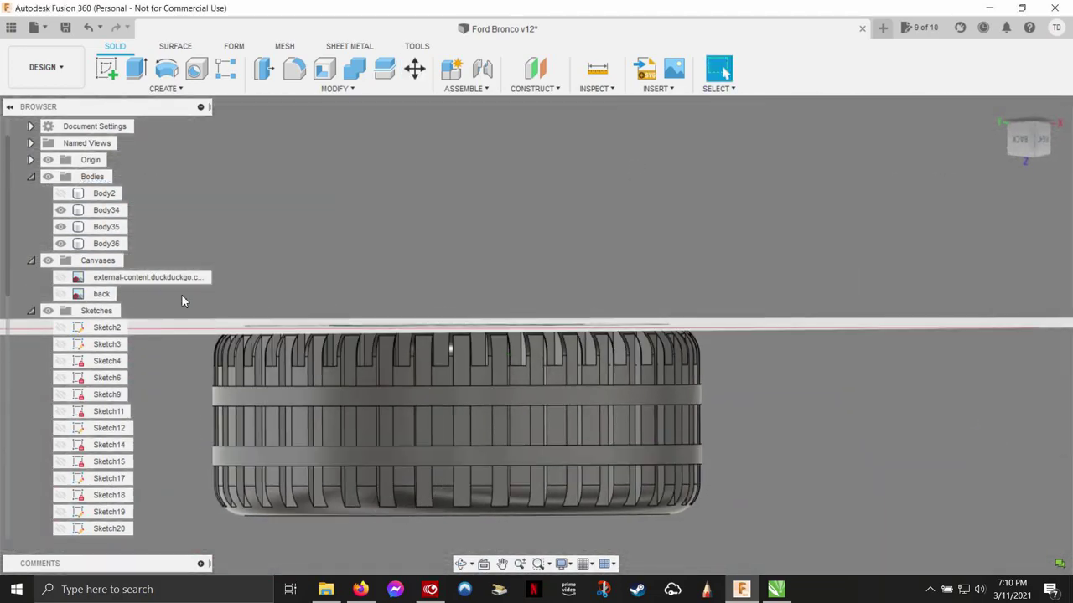
Readjust the first ring's position, then Combine-cut both rings out of the tire.
right_click(431, 209)
click(378, 209)
scroll(389, 419, up, 5)
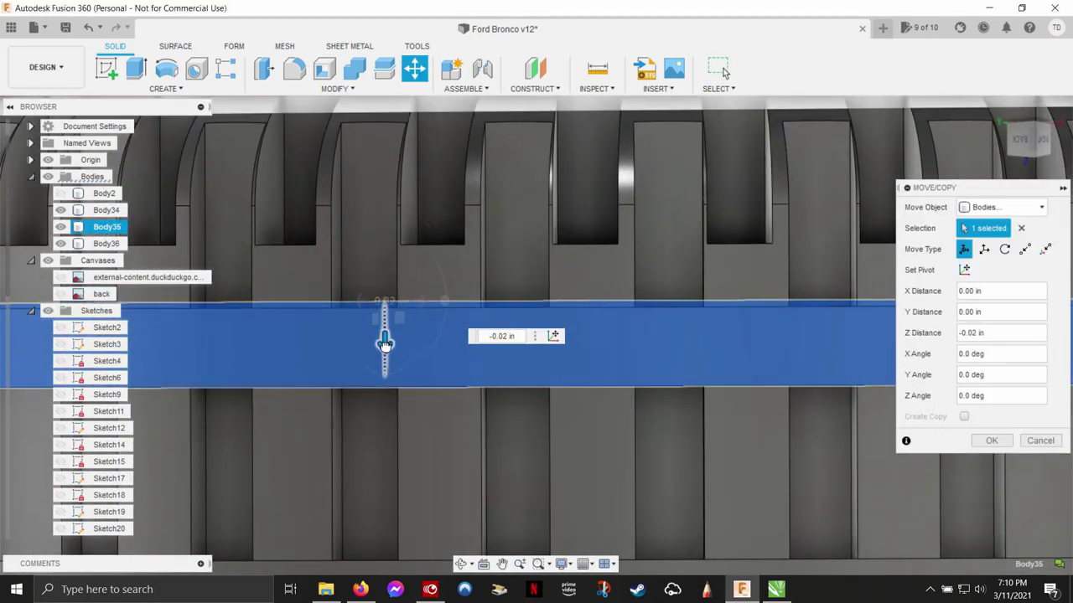
shift+middle_drag(383, 372, 587, 407)
key(Escape)
key(c)
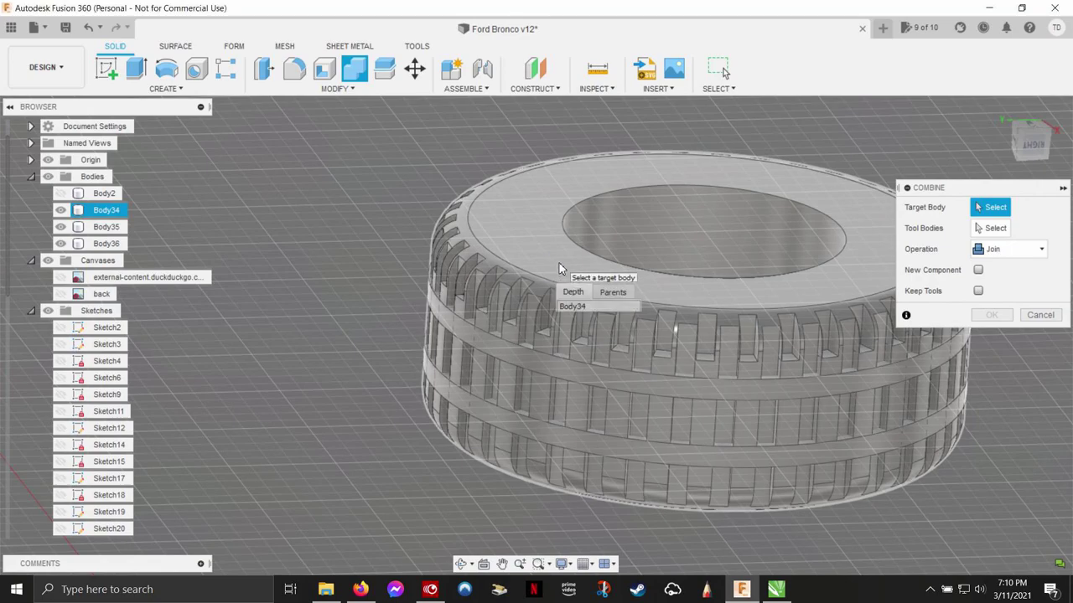
click(755, 178)
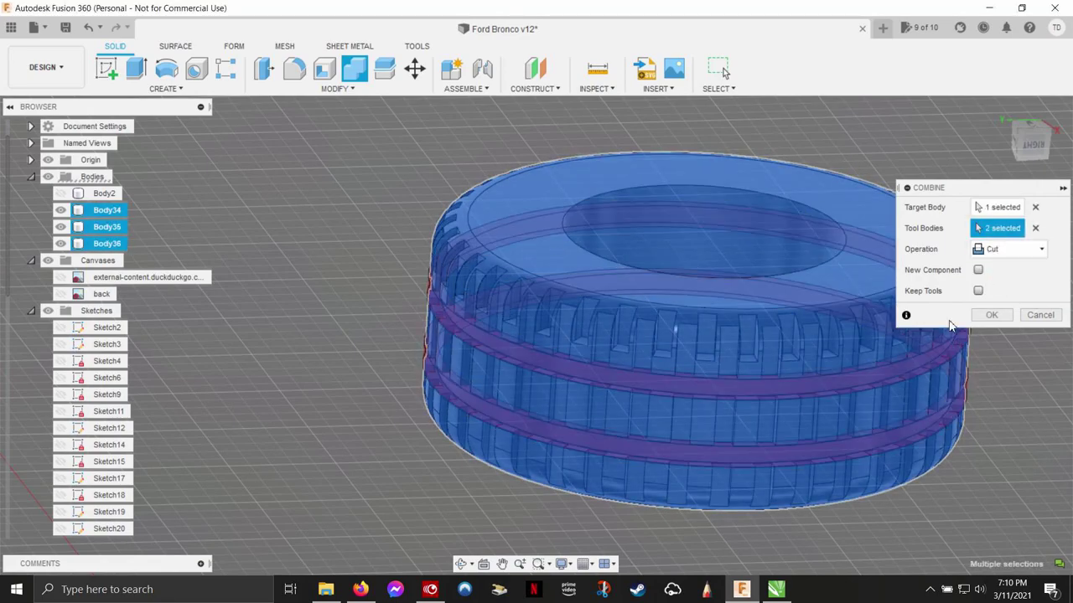
click(974, 319)
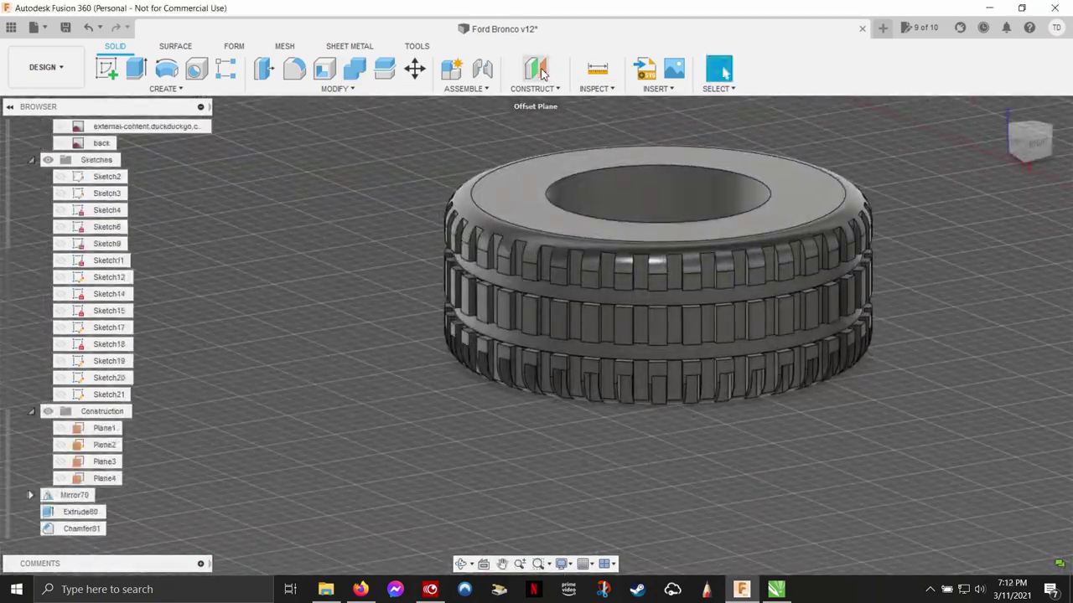
Split the tire body in half with a midplane through it.
click(546, 91)
click(553, 144)
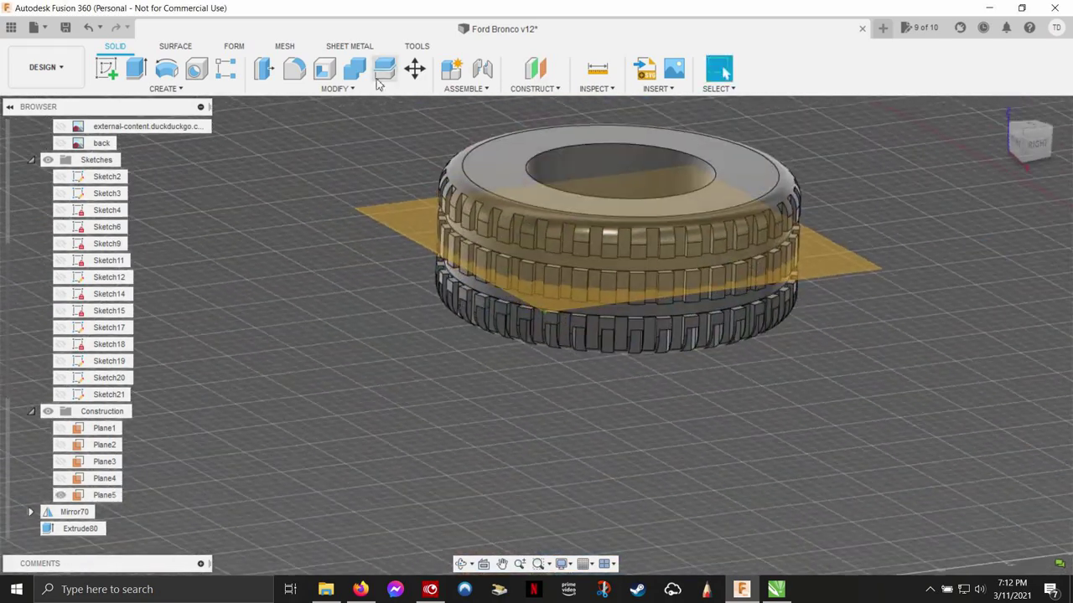
click(384, 68)
click(478, 209)
click(867, 265)
click(988, 270)
Mirror the tire across the chosen plane.
scroll(96, 250, up, 3)
click(167, 88)
click(138, 401)
click(558, 213)
click(104, 444)
click(987, 274)
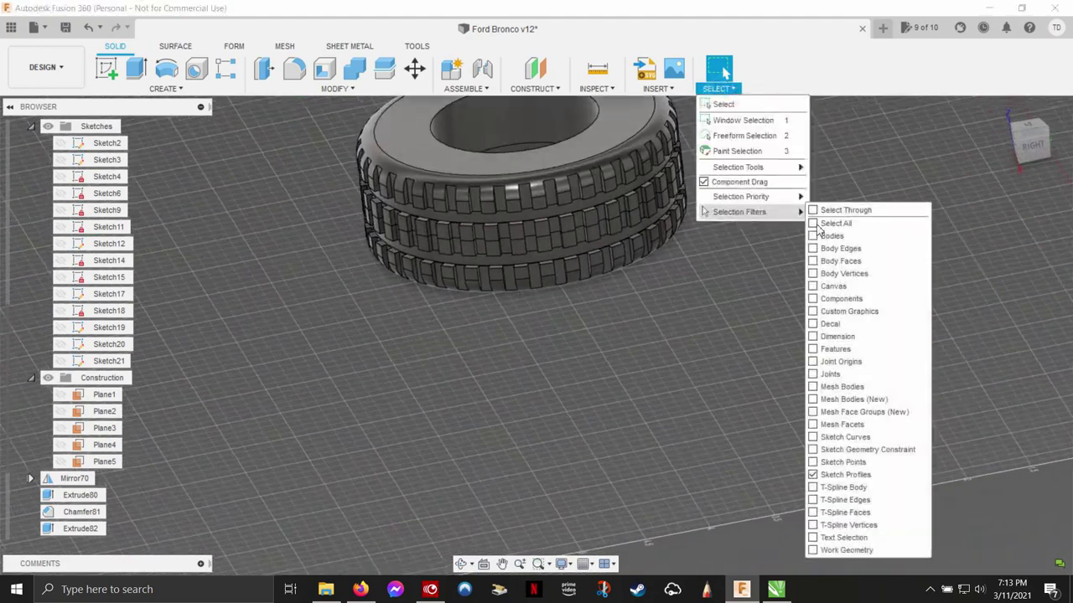
Twist the top tire half 5 degrees about Z so the tread rows stagger.
click(31, 243)
click(69, 211)
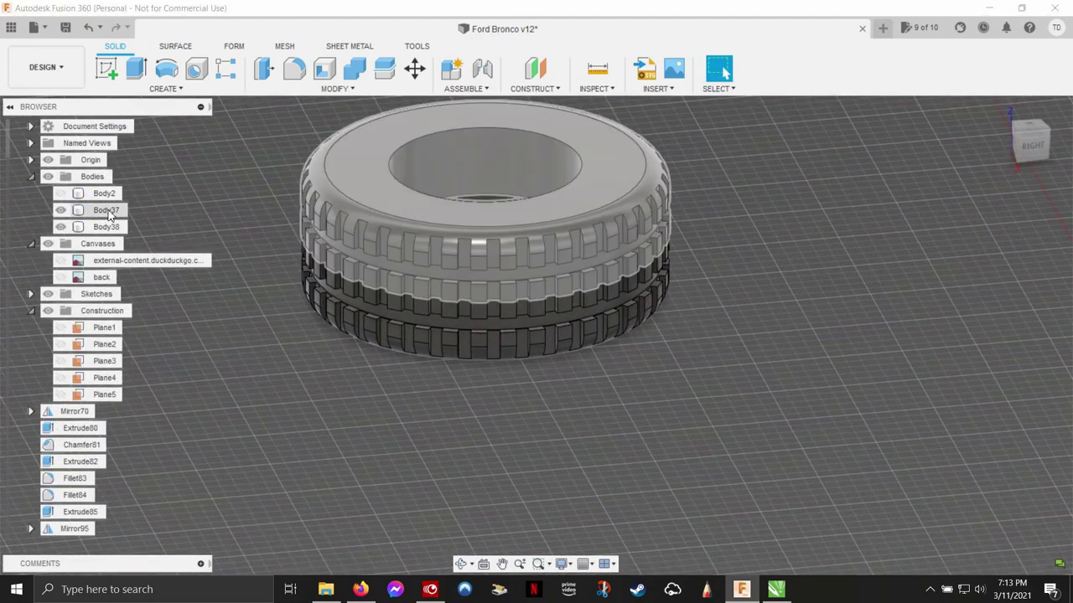
click(108, 214)
key(m)
shift+middle_drag(268, 149, 287, 172)
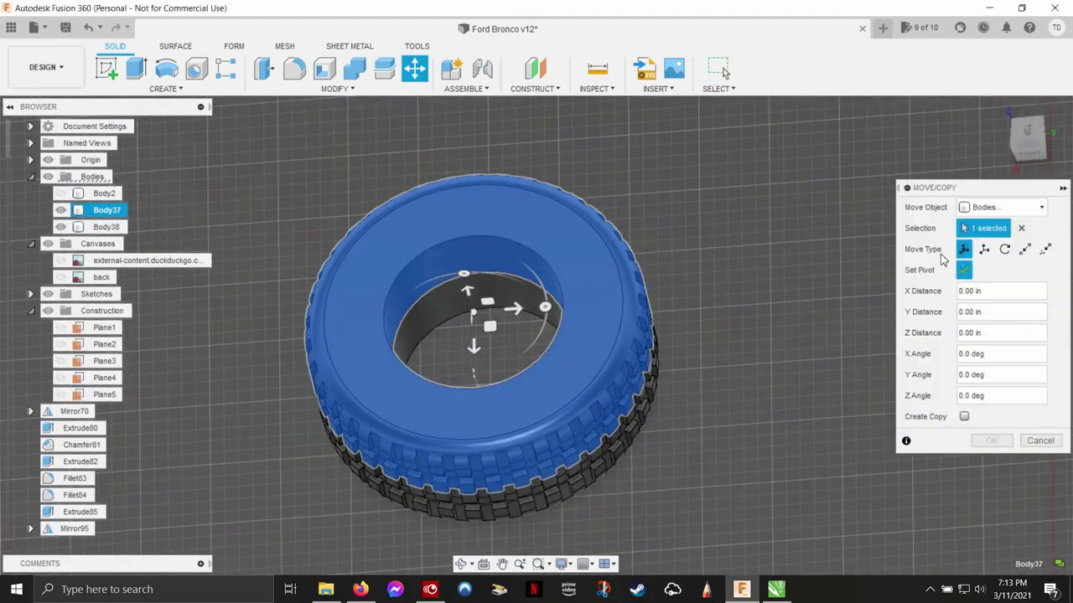
drag(547, 308, 570, 327)
shift+middle_drag(586, 335, 761, 272)
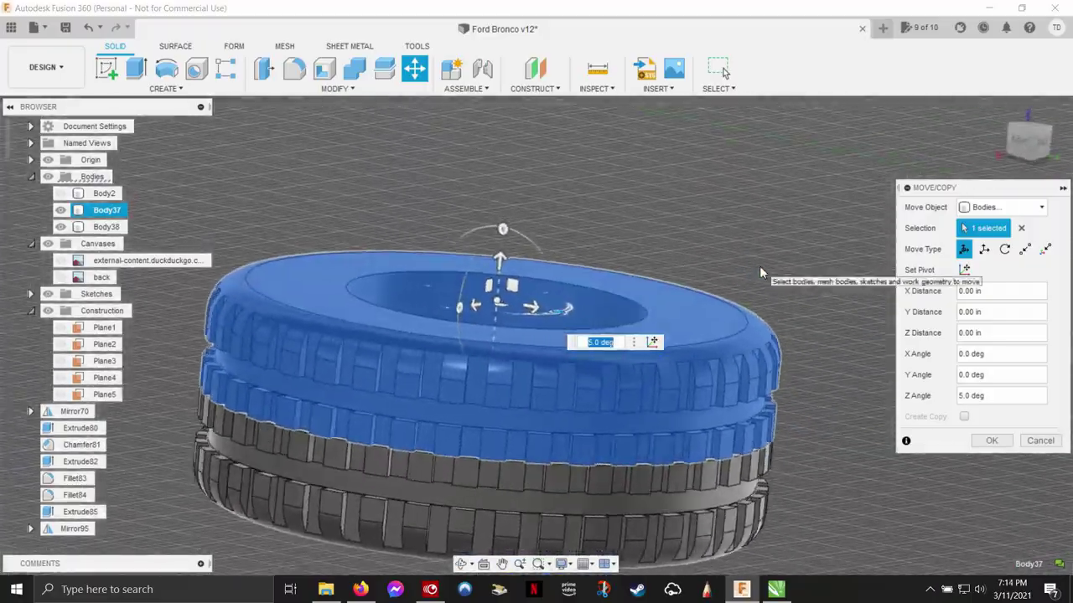
click(991, 440)
shift+middle_drag(922, 438, 807, 268)
scroll(807, 268, up, 5)
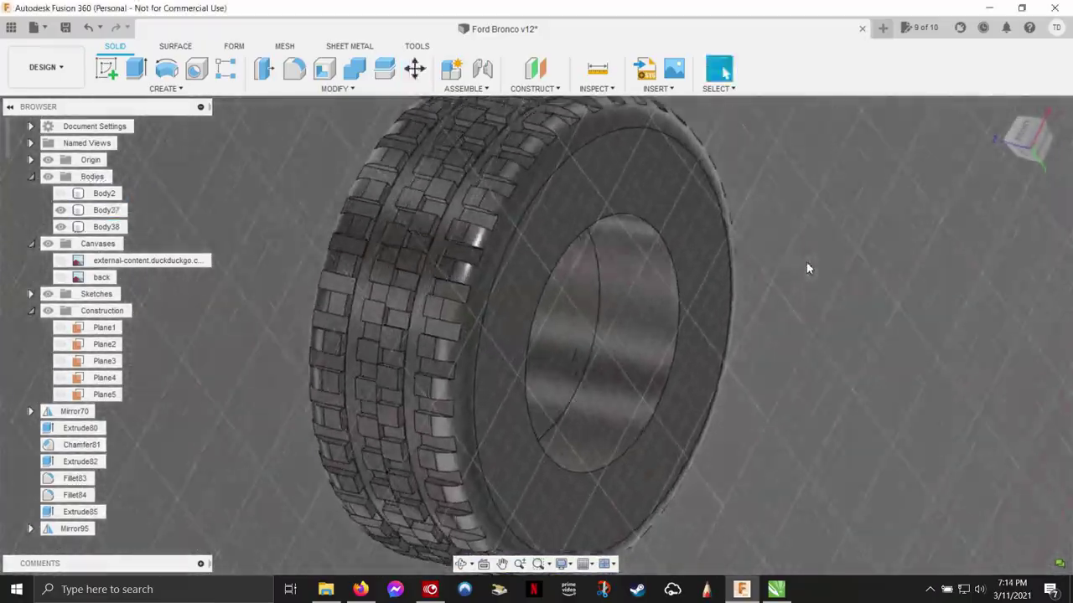
key(shift+F5)
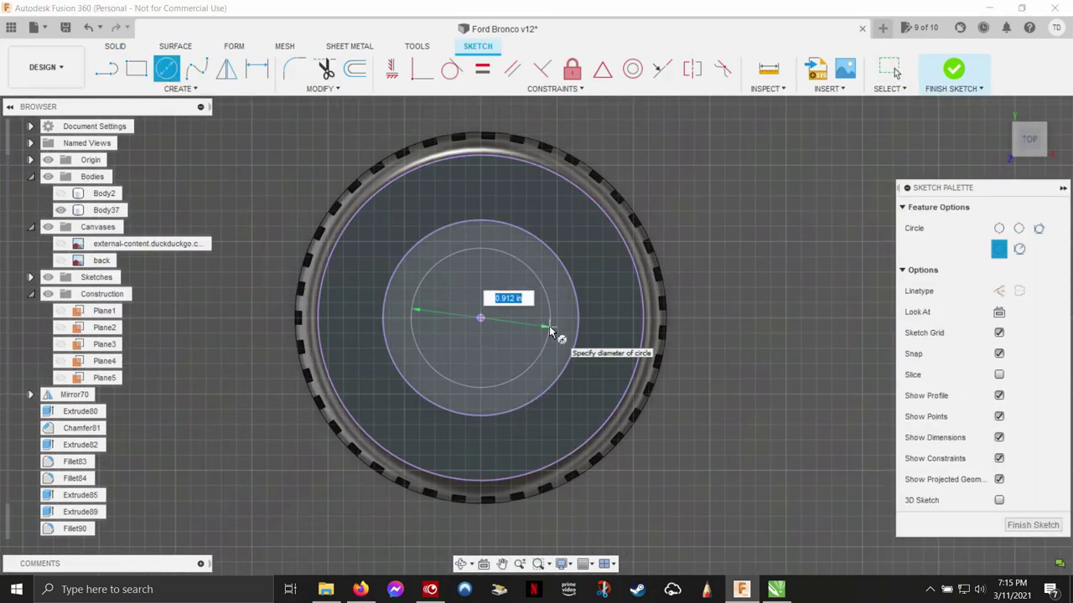
Fillet the inner hub ring edge and sketch an inscribed hexagon on a vertical line.
click(551, 332)
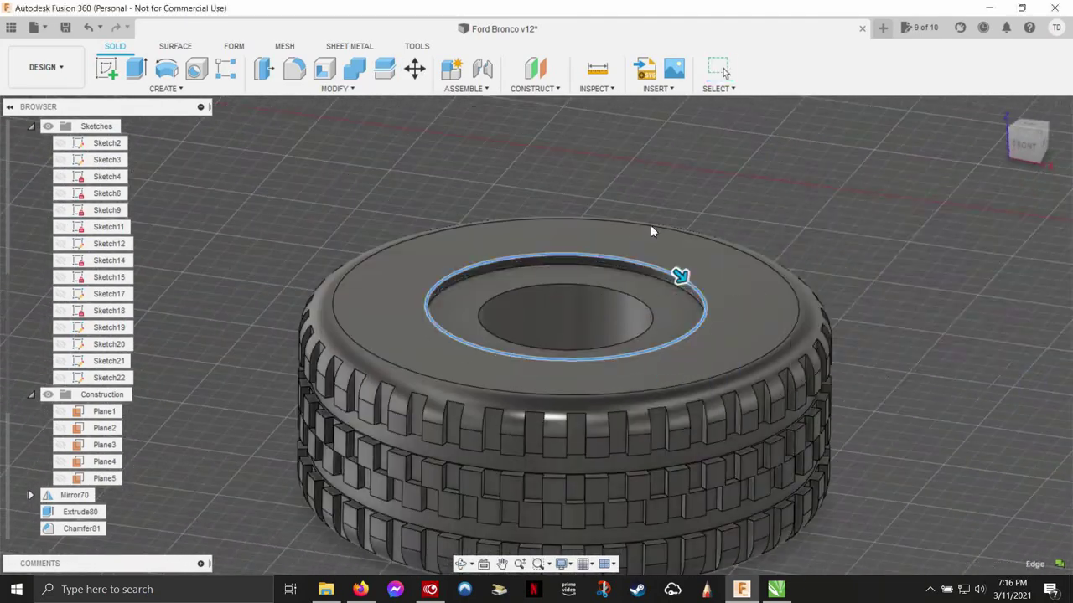
key(f)
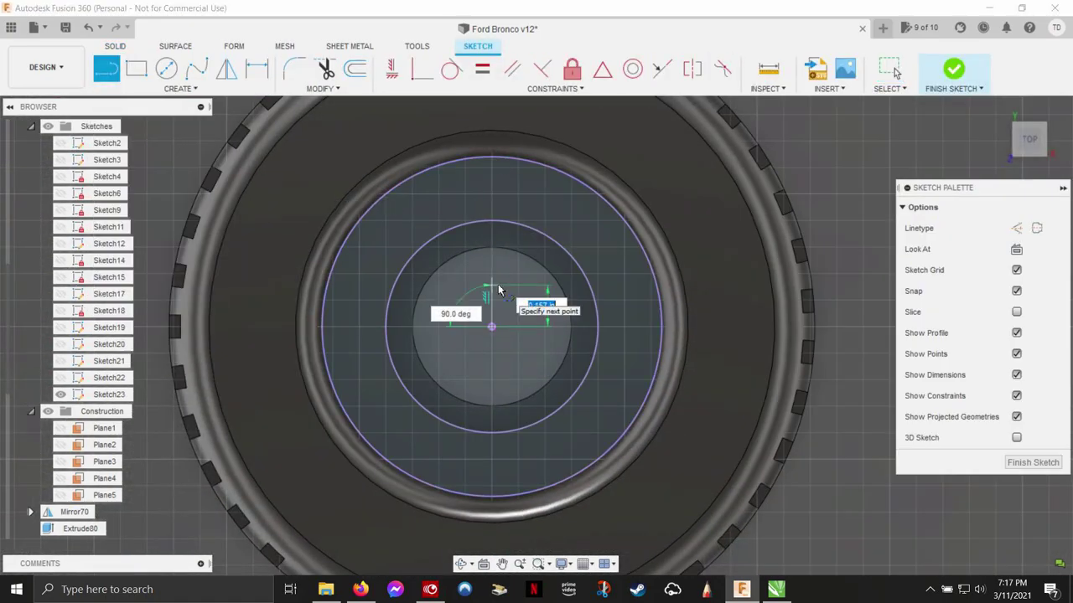
click(491, 130)
click(177, 87)
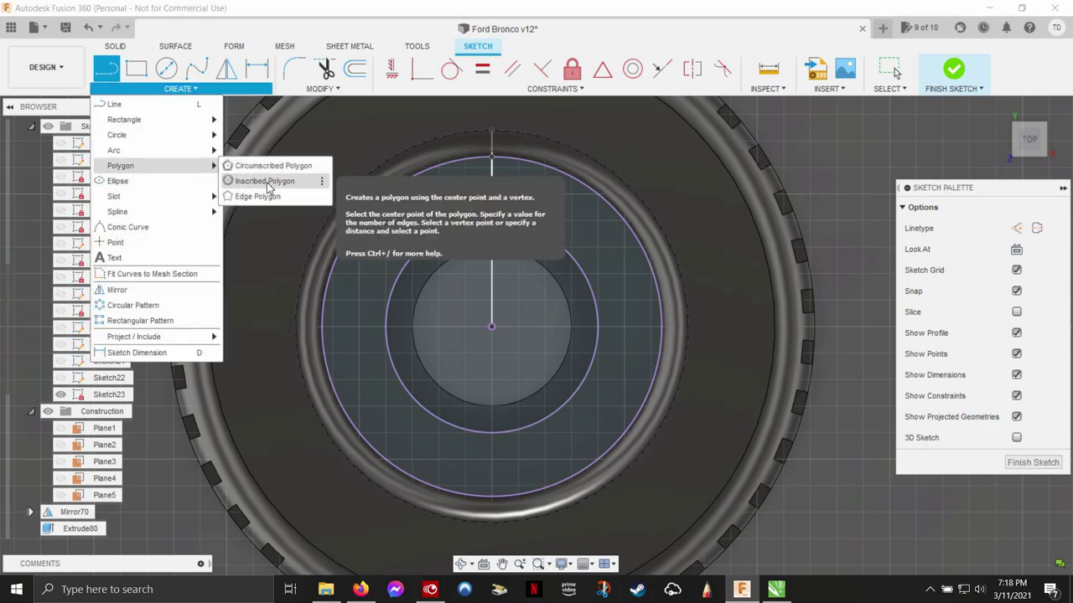
click(271, 180)
click(493, 191)
key(Return)
Pattern the hexagon ten times around the hub and extrude them 0.06 in as lug nuts.
scroll(493, 172, up, 5)
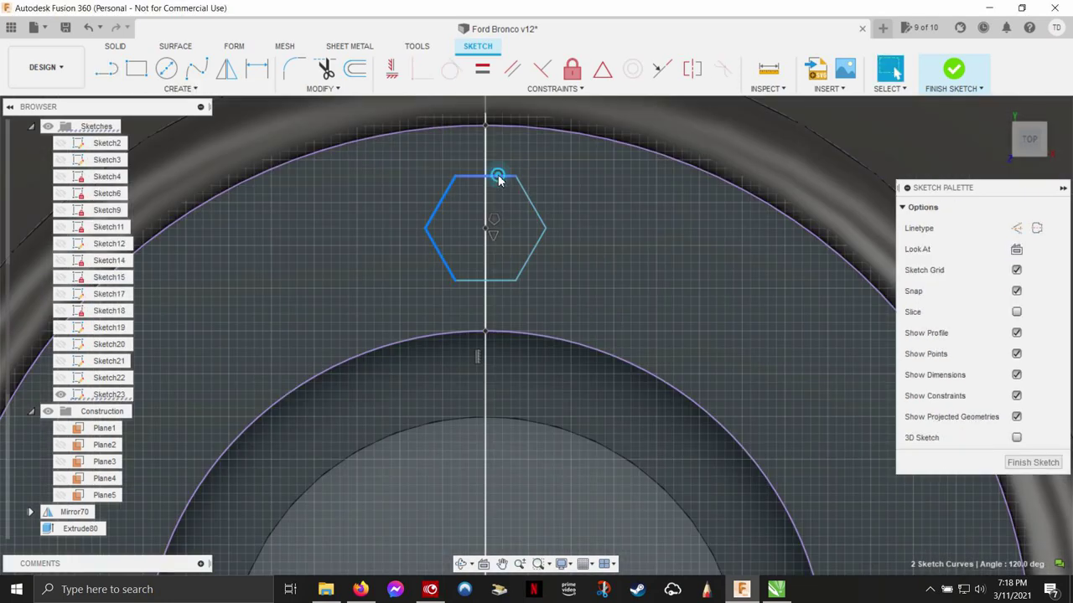
click(133, 305)
scroll(503, 335, down, 5)
click(503, 383)
scroll(503, 336, down, 2)
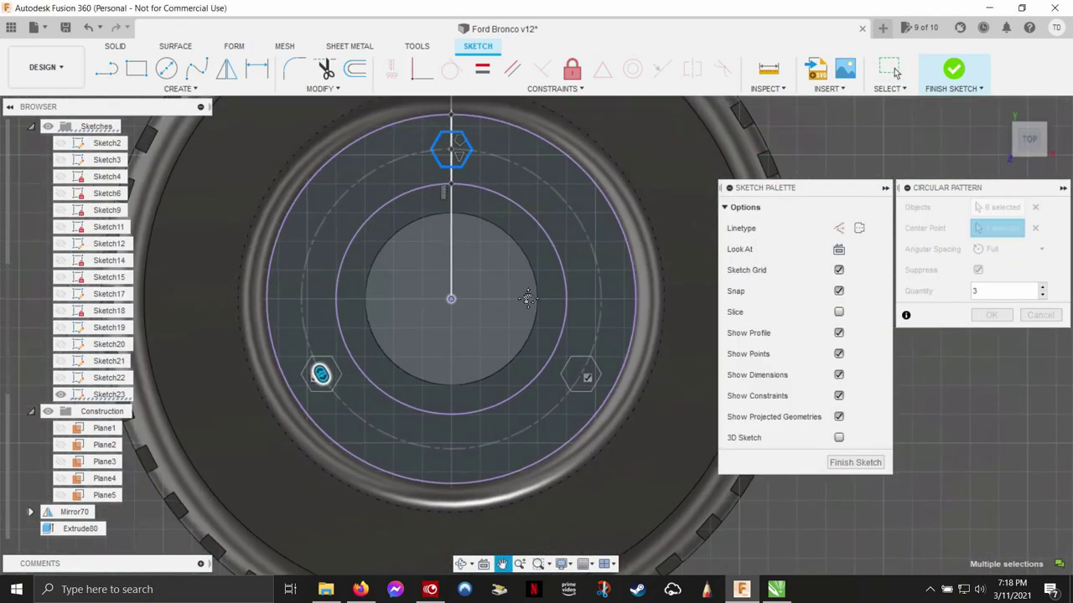
click(1043, 288)
click(991, 315)
scroll(648, 229, up, 3)
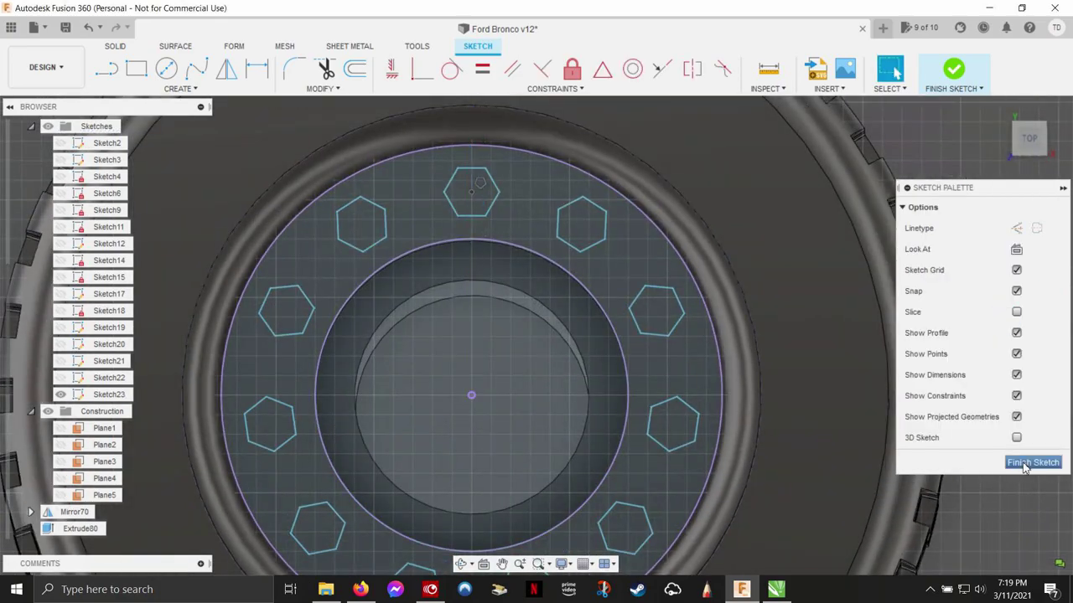
scroll(423, 574, down, 3)
key(e)
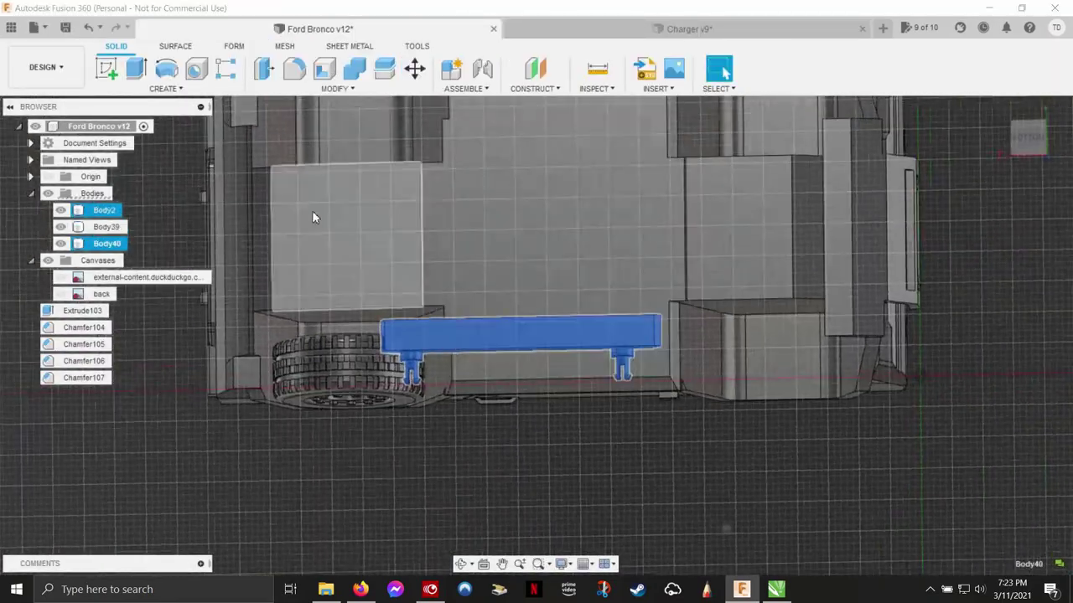
Scale the chassis bar by 1.315 and move it under the Bronco between the wheels.
click(337, 87)
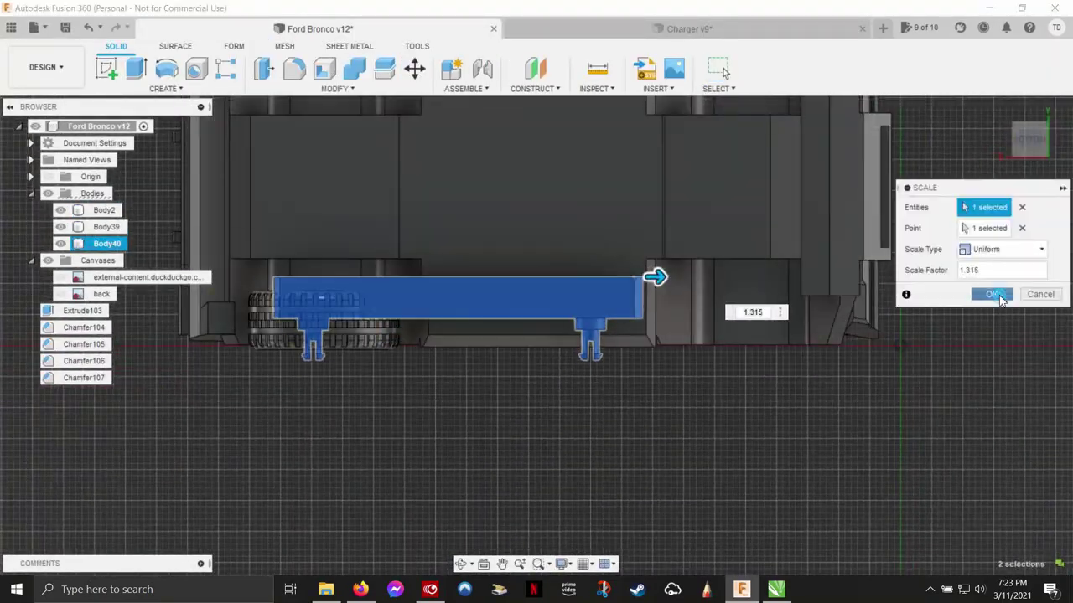
click(289, 179)
mouse_move(306, 278)
shift+middle_down()
mouse_move(456, 226)
mouse_move(814, 231)
shift+middle_up()
key(Return)
key(m)
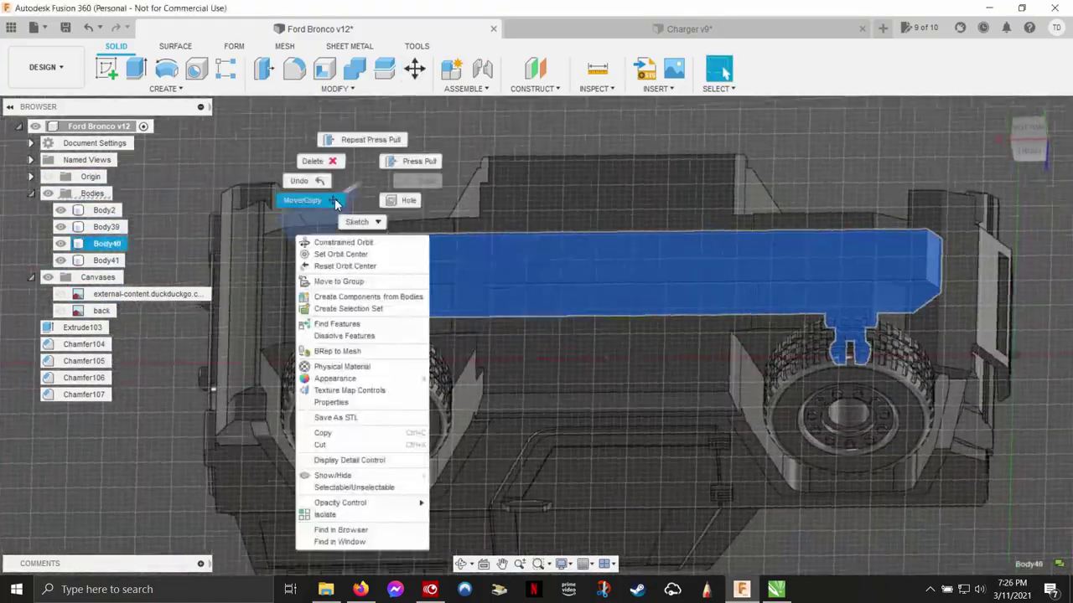
click(335, 204)
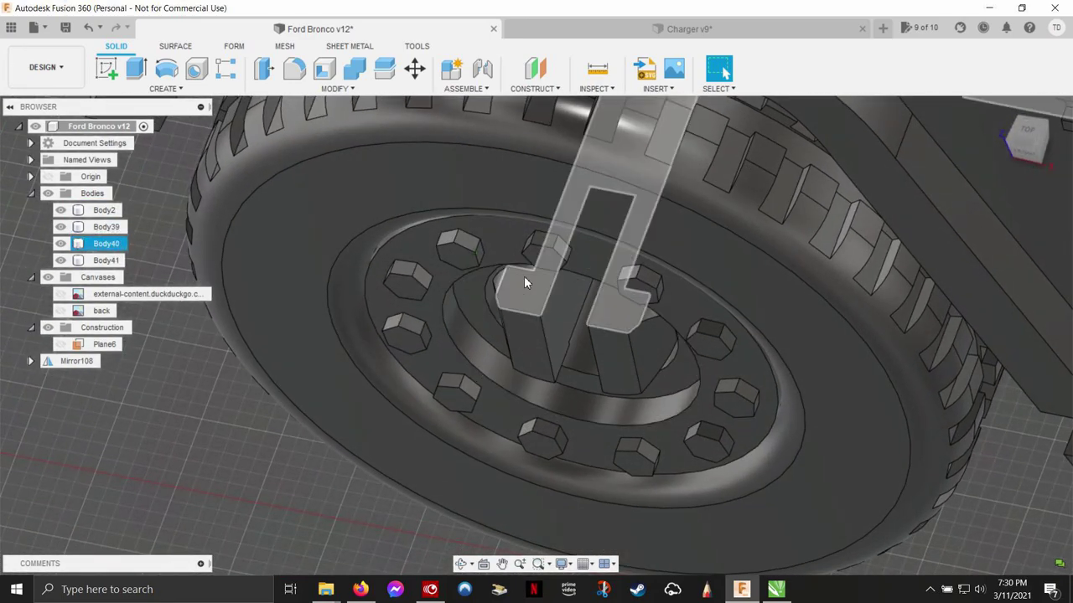
Press Pull the hub's ring face -0.05 in to recess it.
click(494, 280)
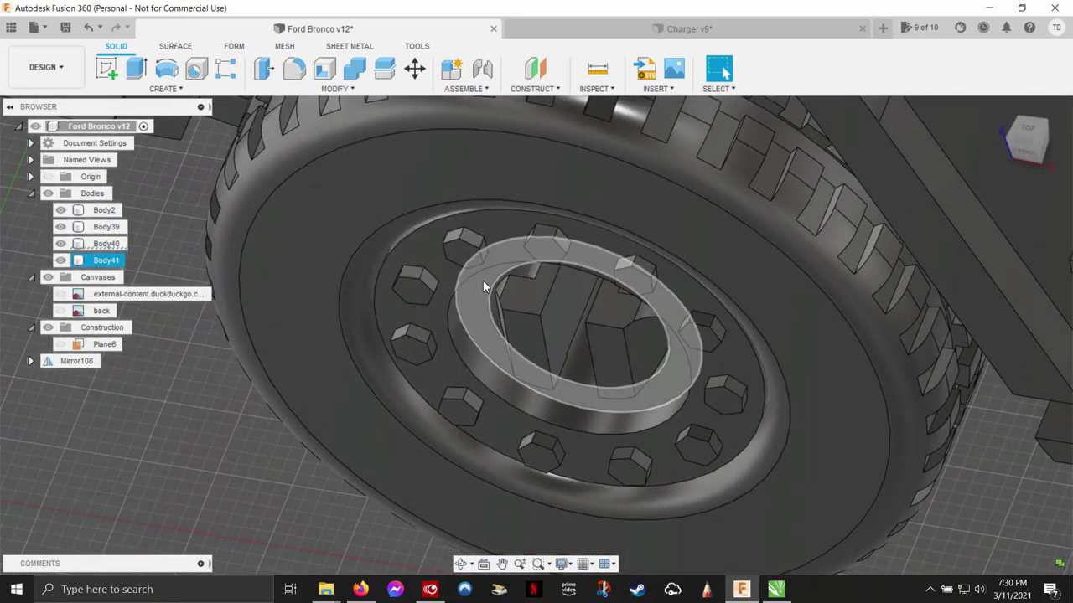
right_click(483, 287)
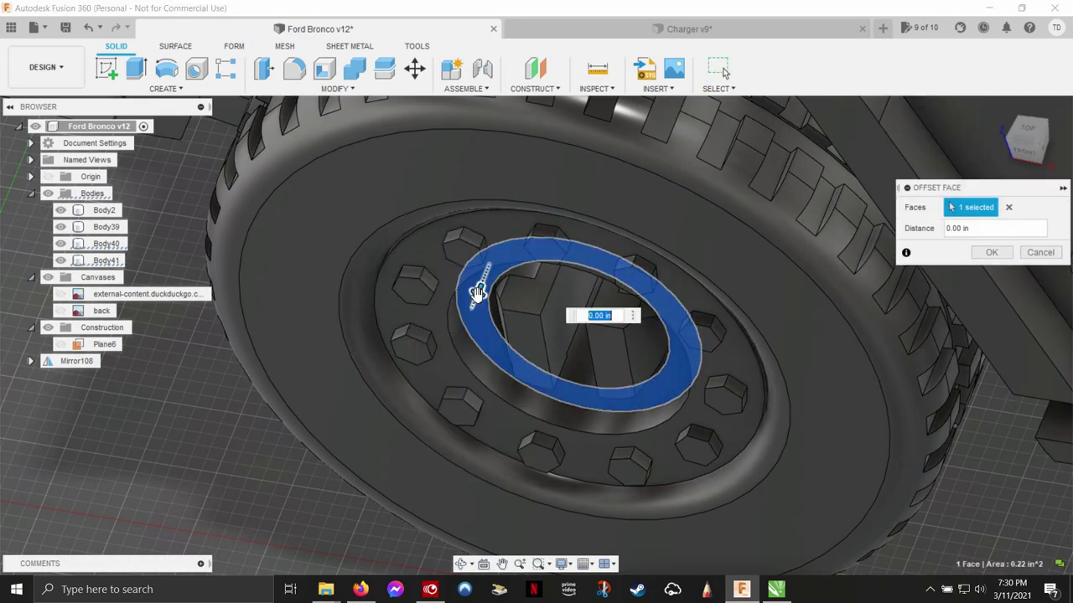
scroll(511, 336, up, 3)
scroll(481, 359, up, 3)
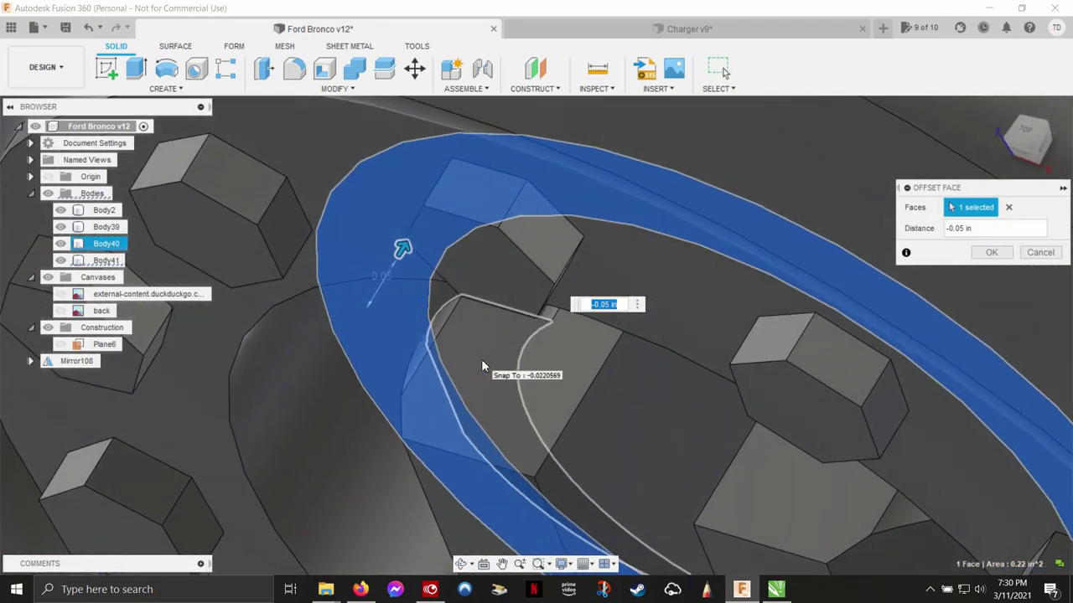
scroll(481, 359, up, 2)
scroll(482, 358, down, 2)
scroll(486, 357, down, 3)
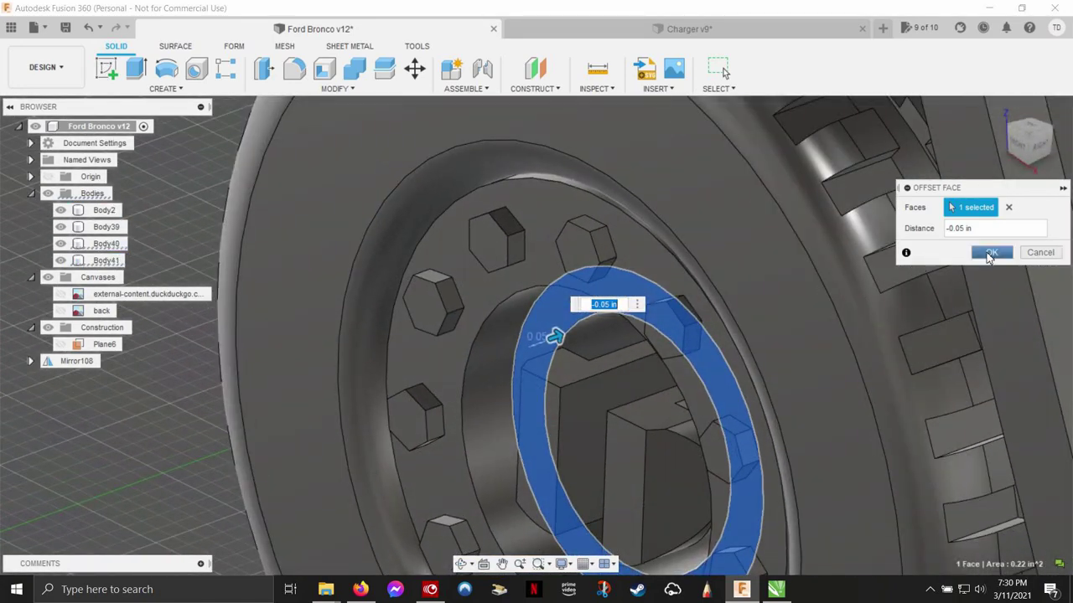
click(991, 253)
Press Pull the hub's centre face outward to 0.23 in.
right_click(589, 335)
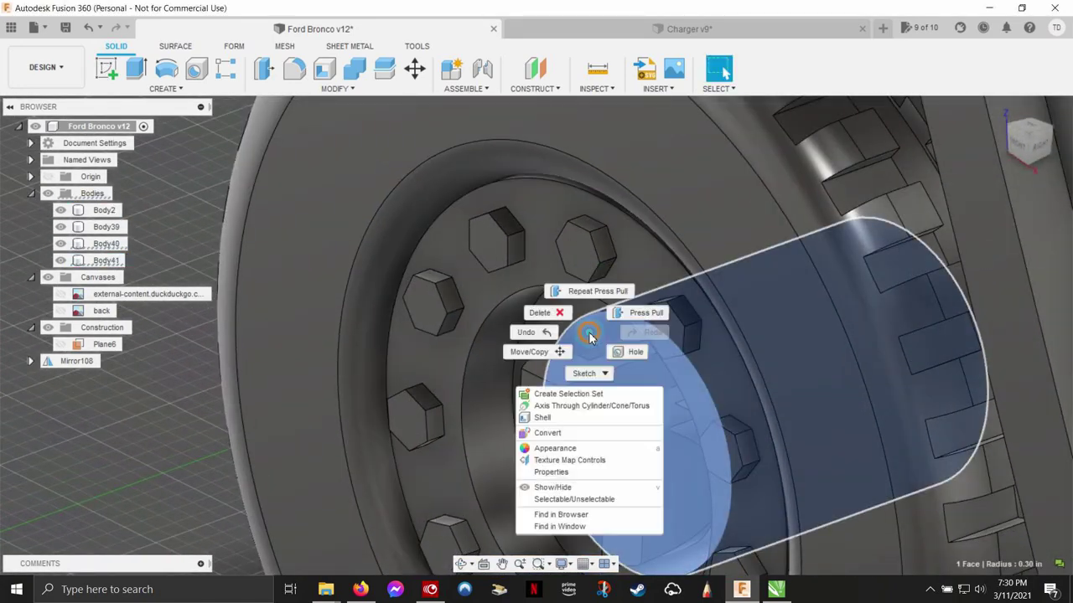
click(644, 313)
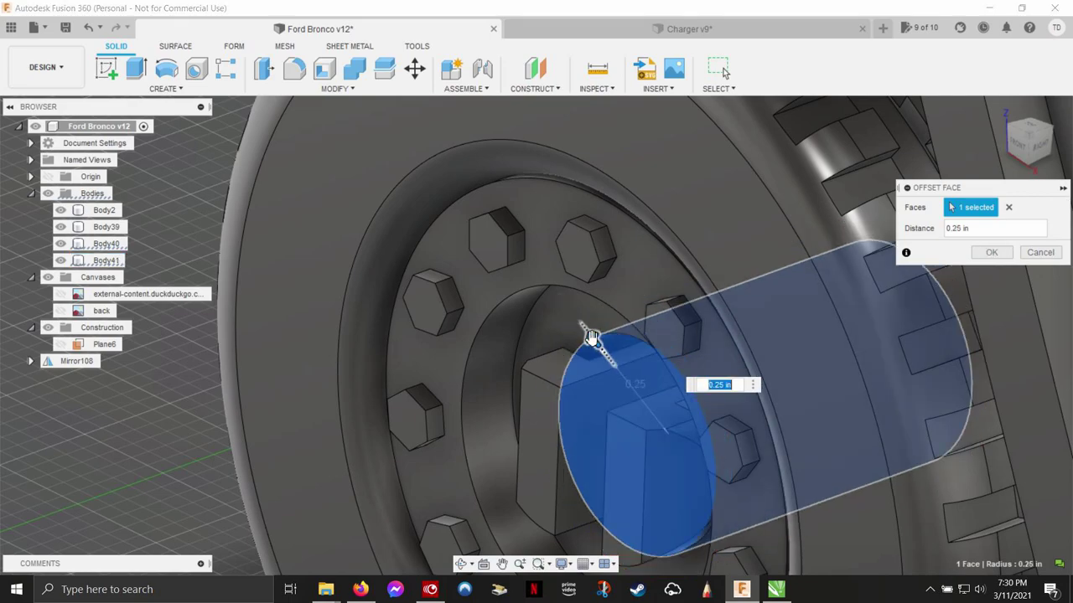
scroll(589, 335, up, 3)
scroll(659, 360, up, 3)
scroll(592, 259, up, 2)
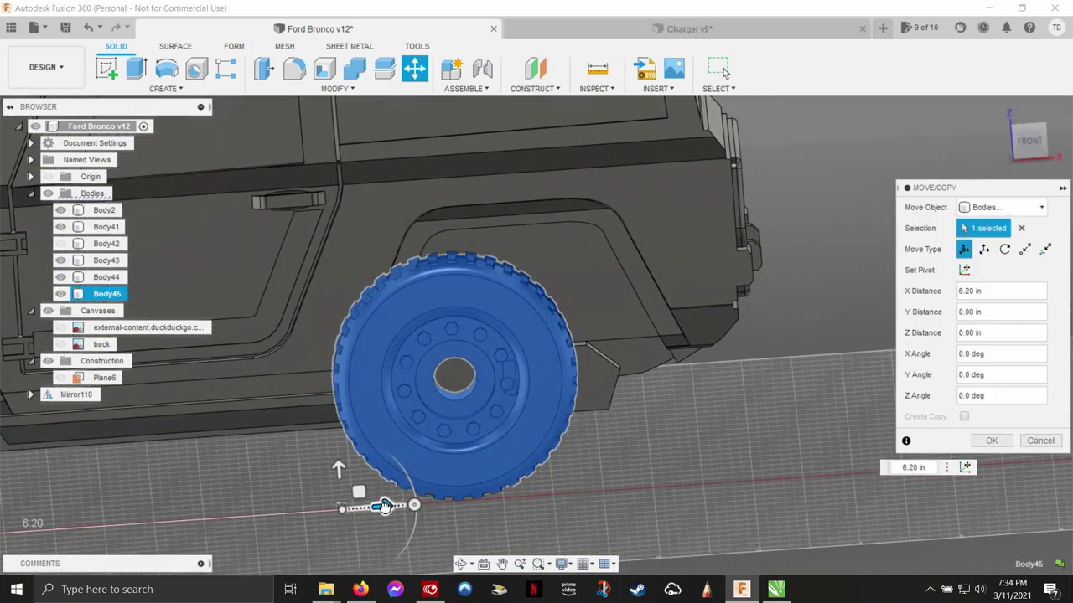
Move the rear wheel 6.87 in along the X direction.
scroll(531, 403, up, 2)
scroll(528, 390, up, 5)
scroll(528, 389, down, 4)
drag(255, 540, 270, 540)
text(6.87)
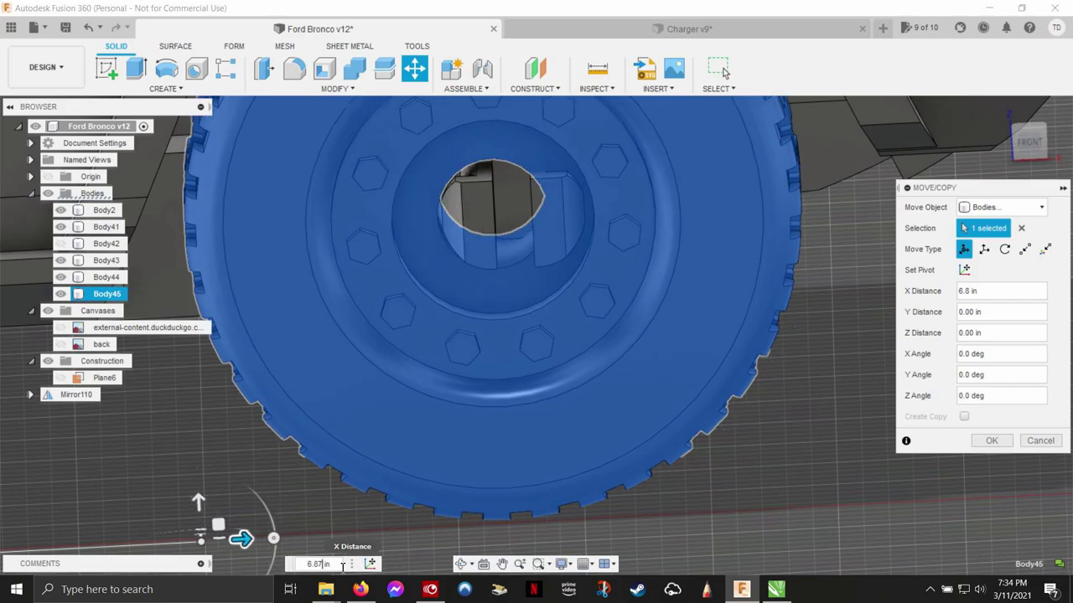
scroll(343, 565, up, 2)
scroll(342, 566, down, 3)
scroll(343, 566, down, 3)
scroll(343, 565, down, 3)
scroll(670, 419, down, 2)
click(992, 441)
scroll(274, 271, down, 3)
scroll(274, 270, up, 5)
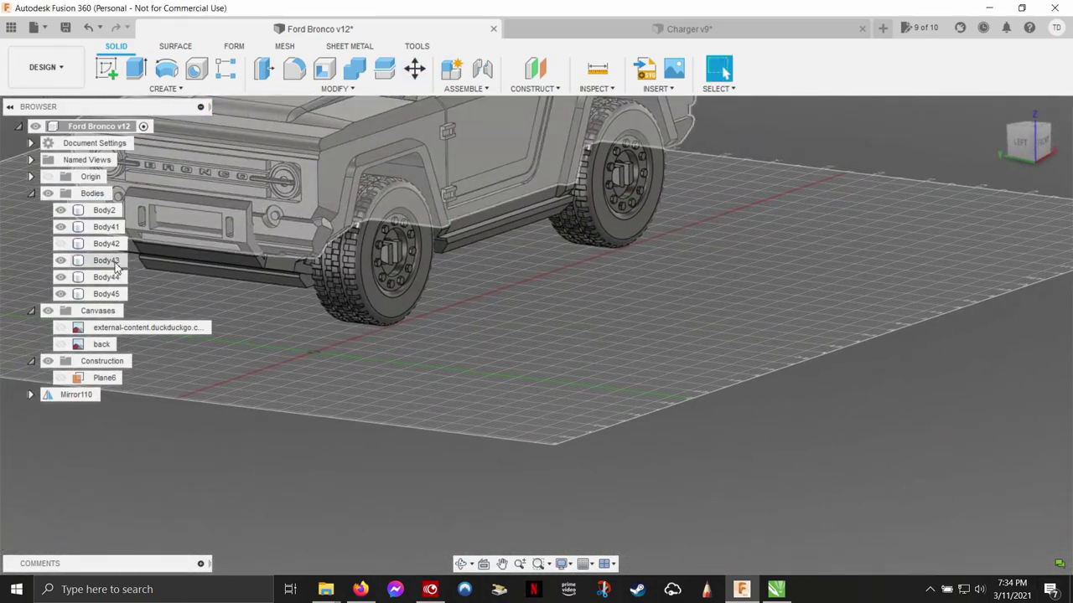
Mirror wheel bodies Body45 and Body41 across Plane6 to the truck's other side.
click(106, 294)
shift+click(105, 226)
shift+middle_drag(503, 335, 695, 318)
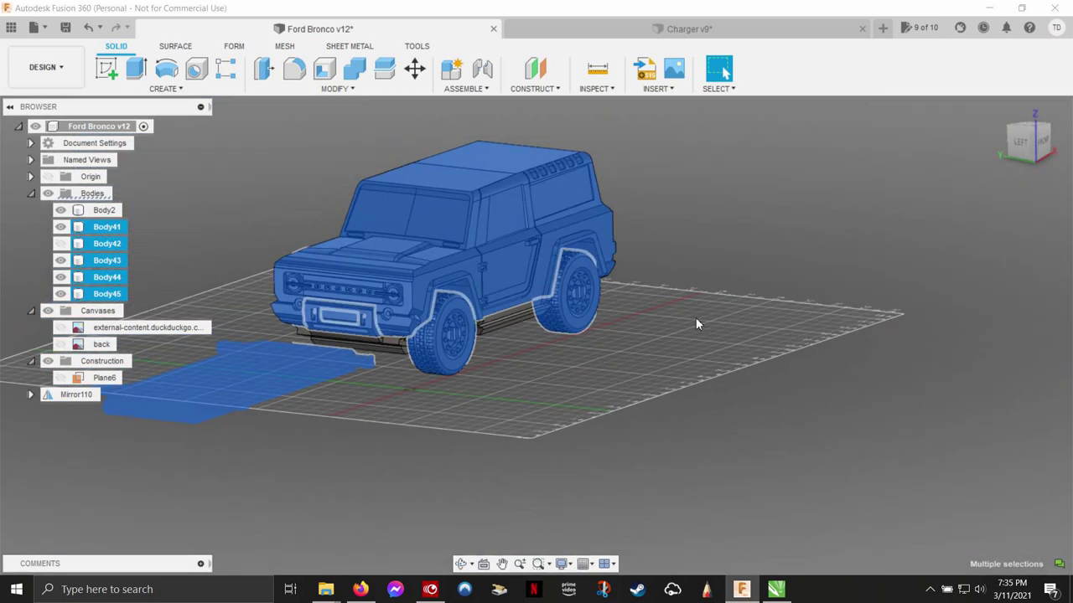
click(769, 292)
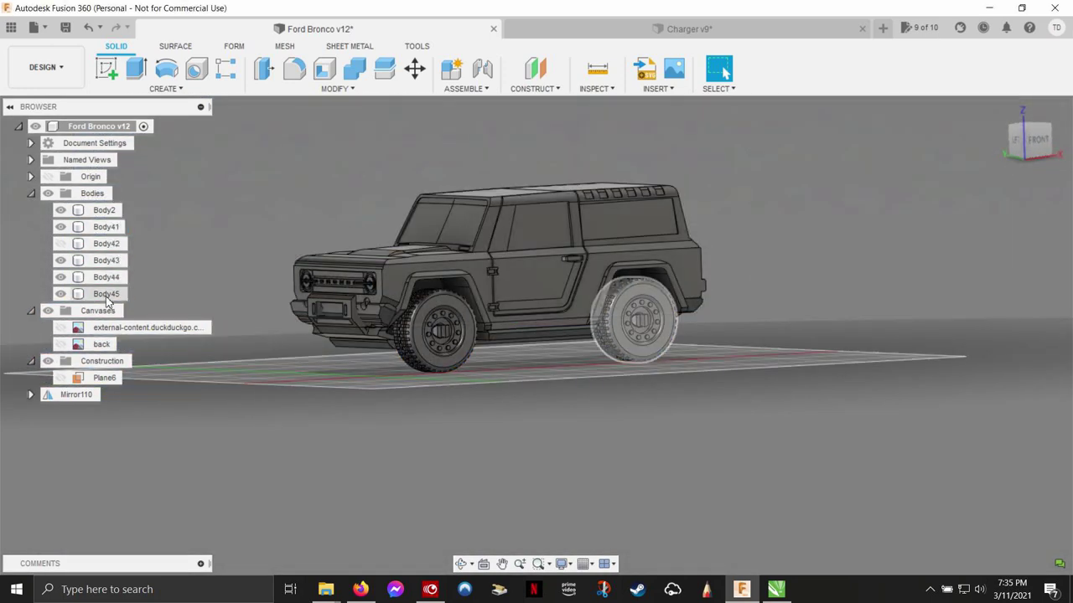
scroll(916, 181, up, 3)
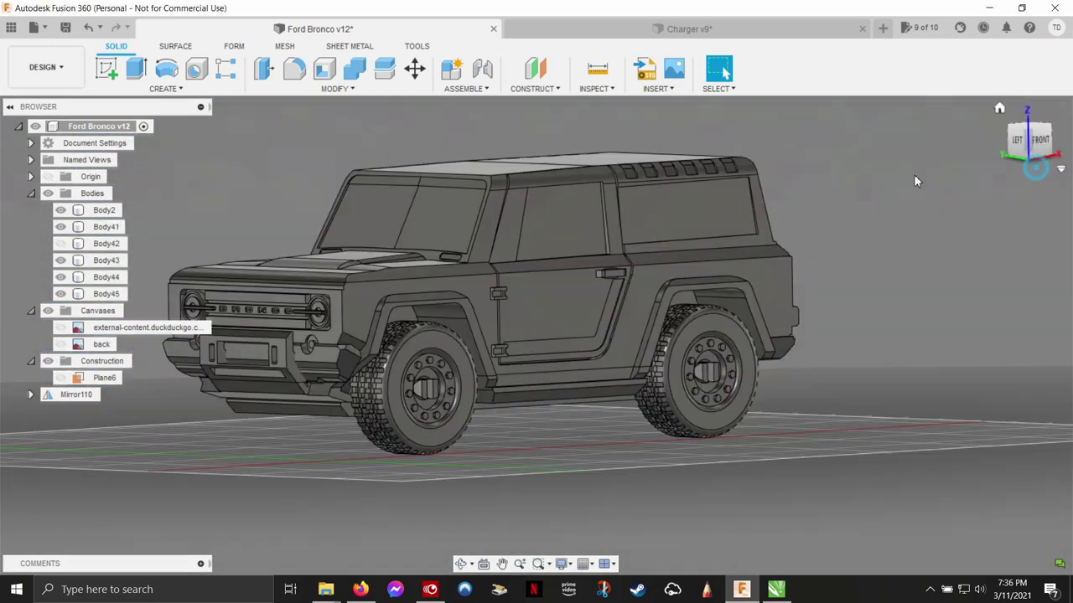
shift+click(110, 233)
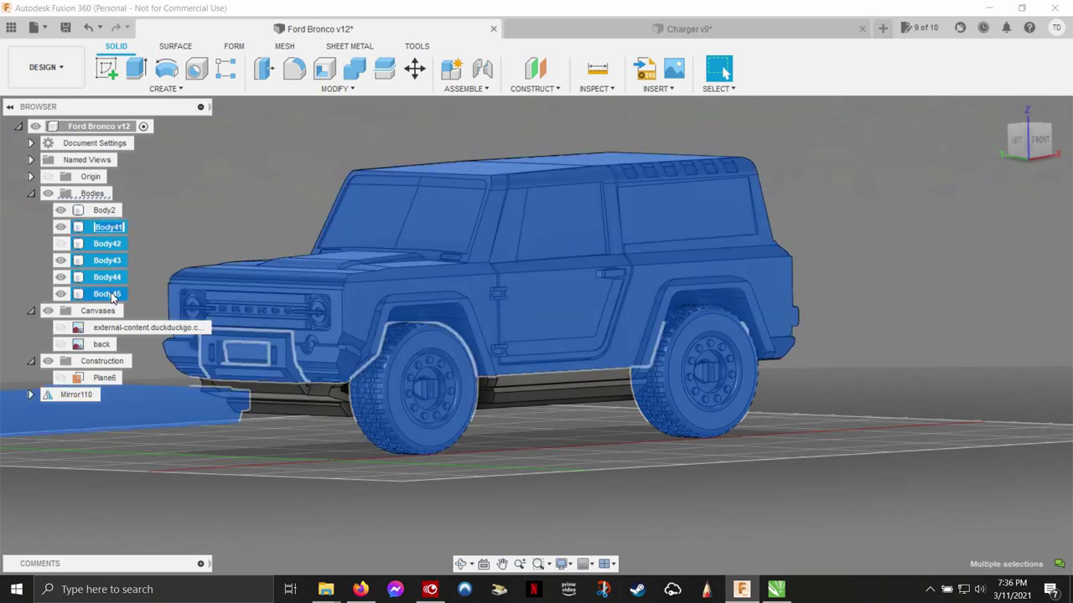
key(Escape)
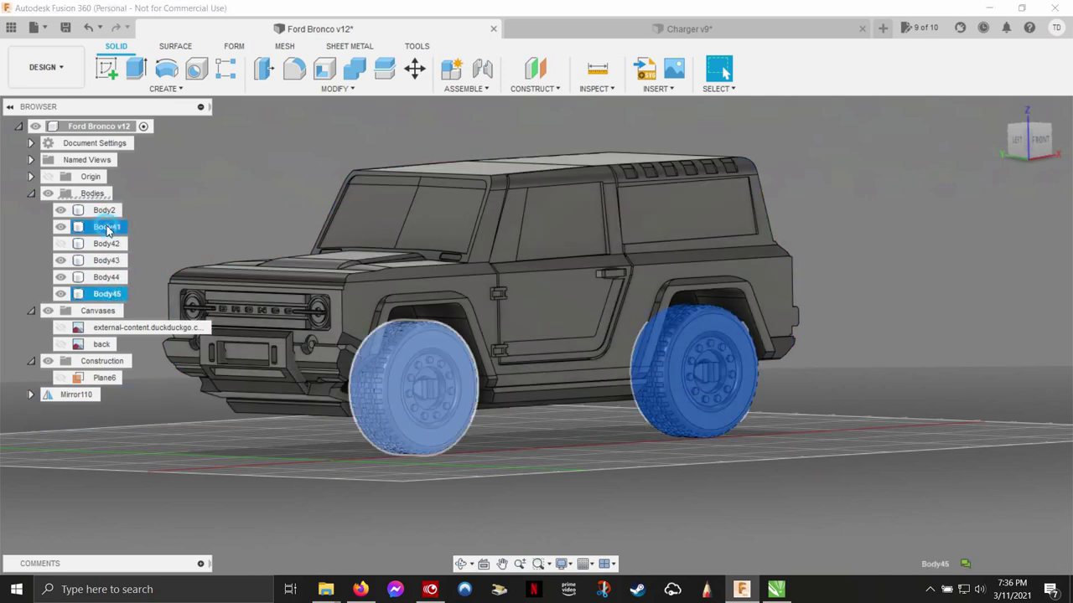
click(162, 89)
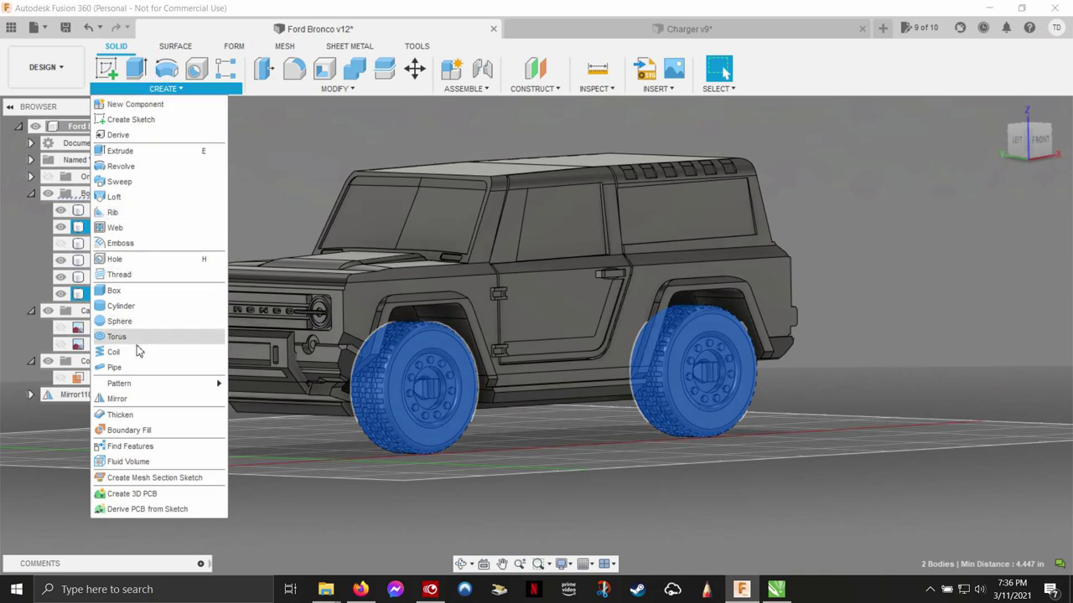
click(119, 399)
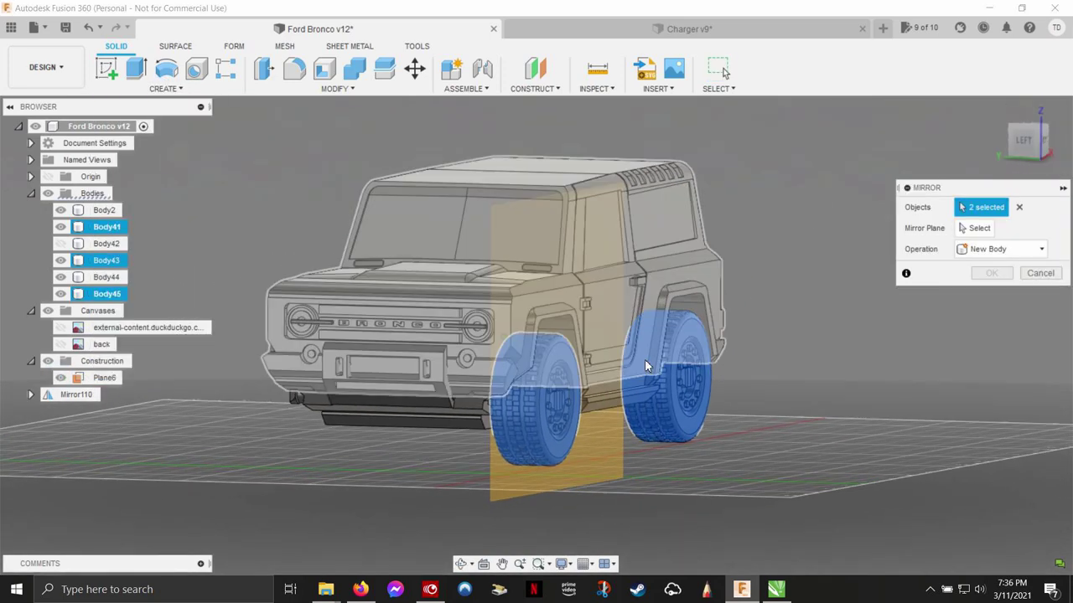
shift+middle_drag(624, 417, 590, 443)
click(584, 441)
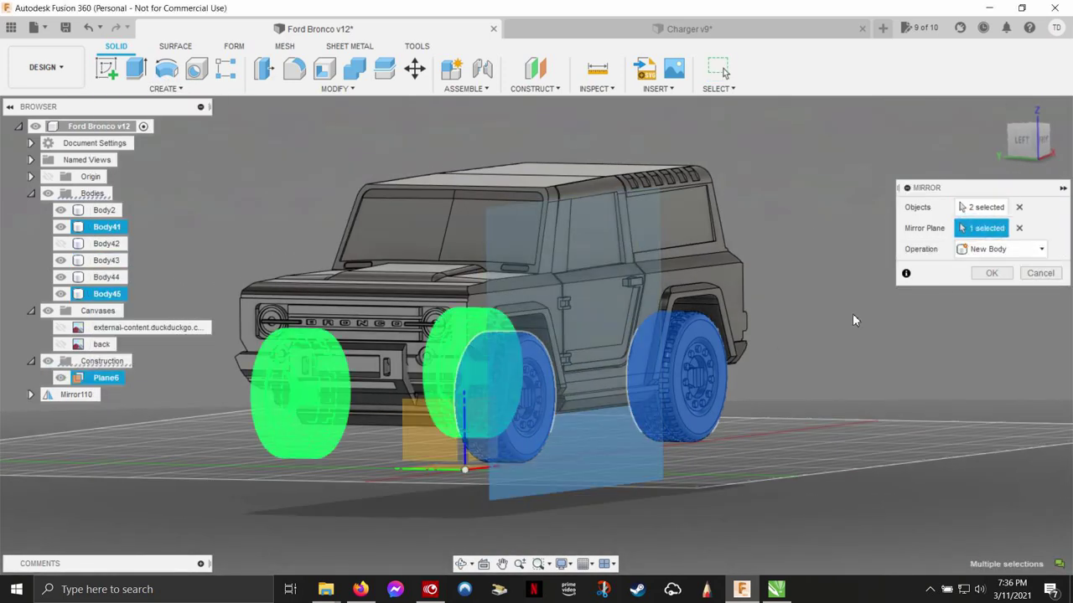
shift+middle_drag(913, 294, 1002, 268)
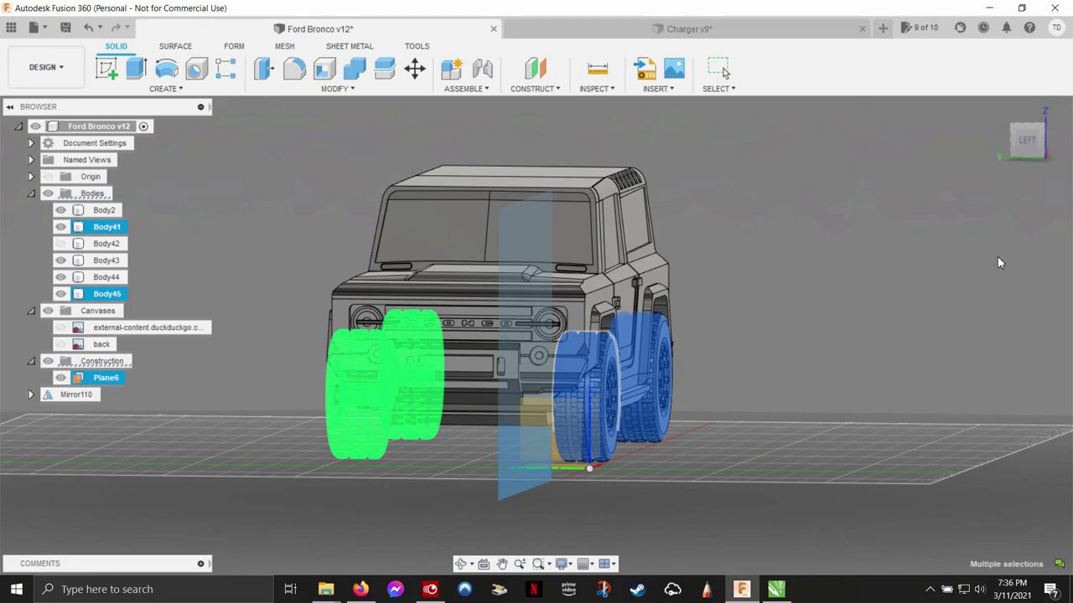
key(Return)
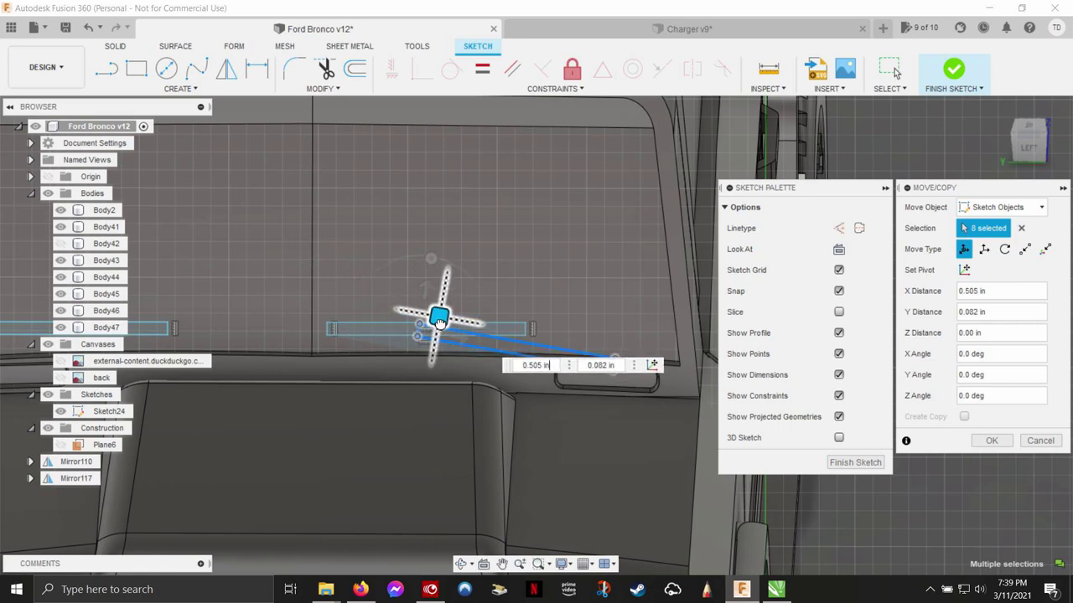
Shift the left wiper's sketch lines 2 in to the left.
key(Return)
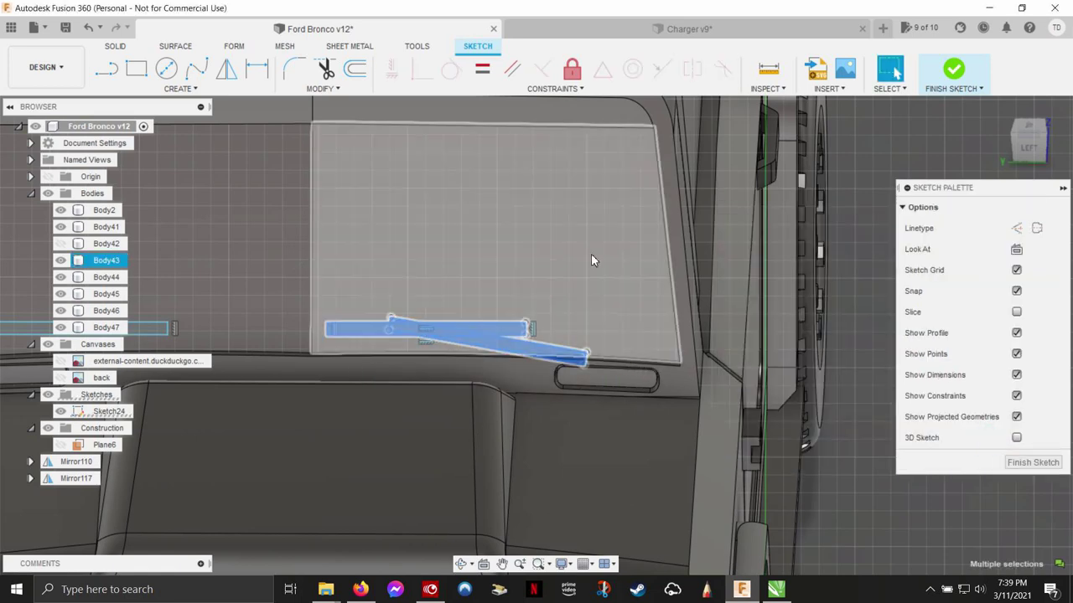
scroll(591, 261, down, 5)
drag(234, 342, 407, 292)
key(m)
drag(335, 324, 288, 322)
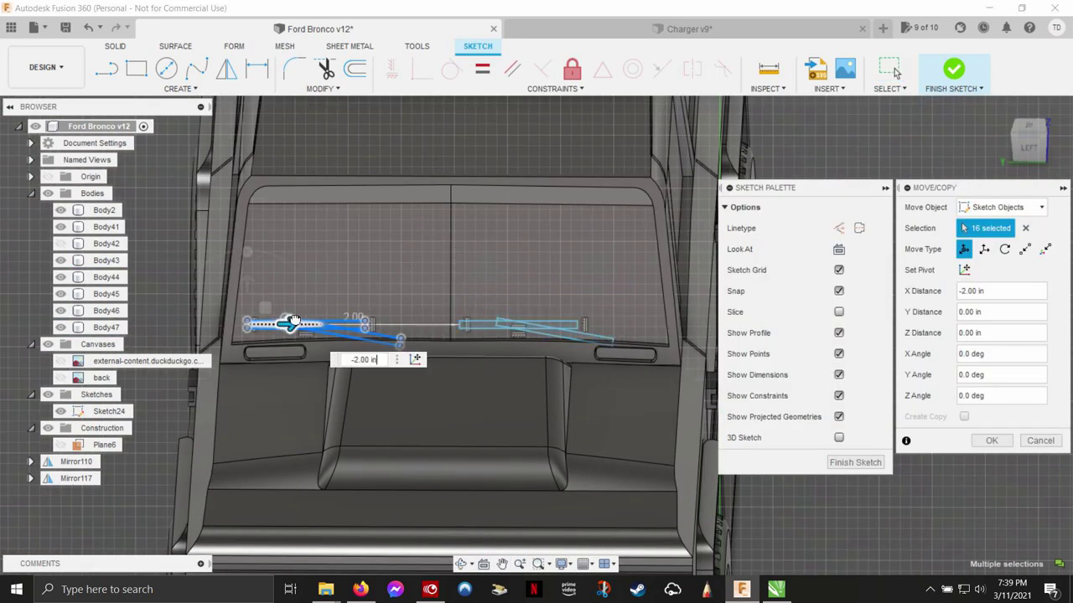
key(Return)
Show Sketch24 and extrude its wiper profiles into solid blades along the windshield base.
right_click(109, 409)
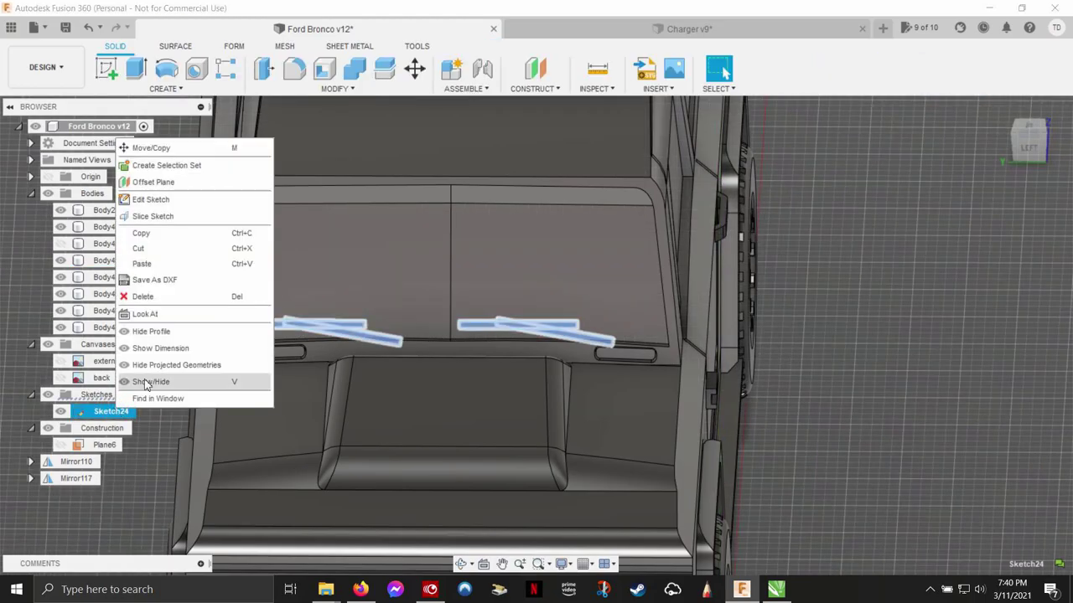
click(164, 224)
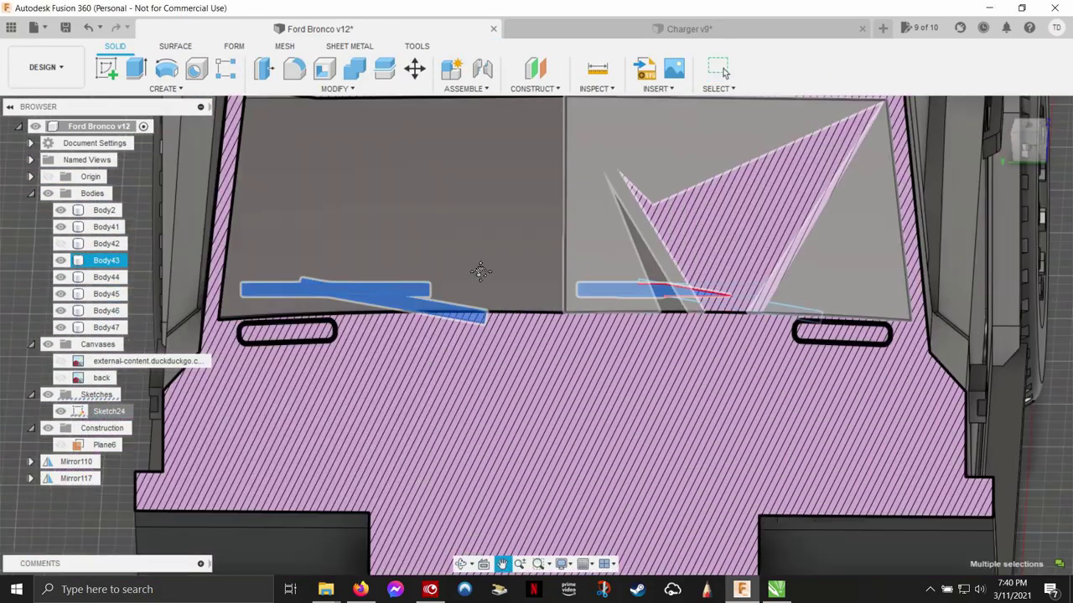
scroll(389, 258, up, 5)
scroll(597, 301, down, 5)
shift+middle_drag(596, 300, 970, 287)
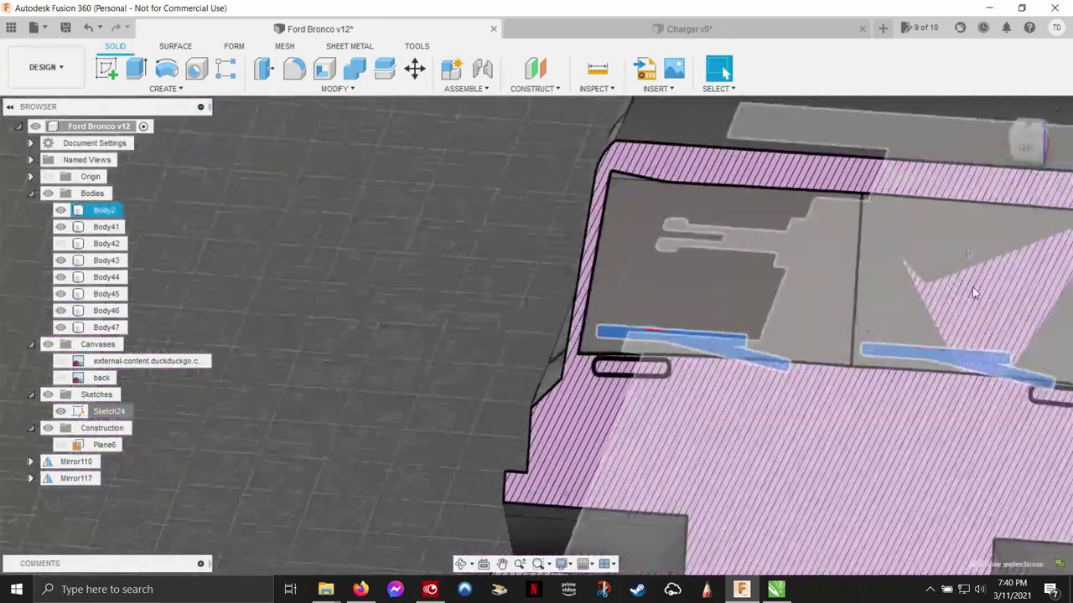
right_click(324, 252)
click(407, 318)
click(1030, 352)
key(Return)
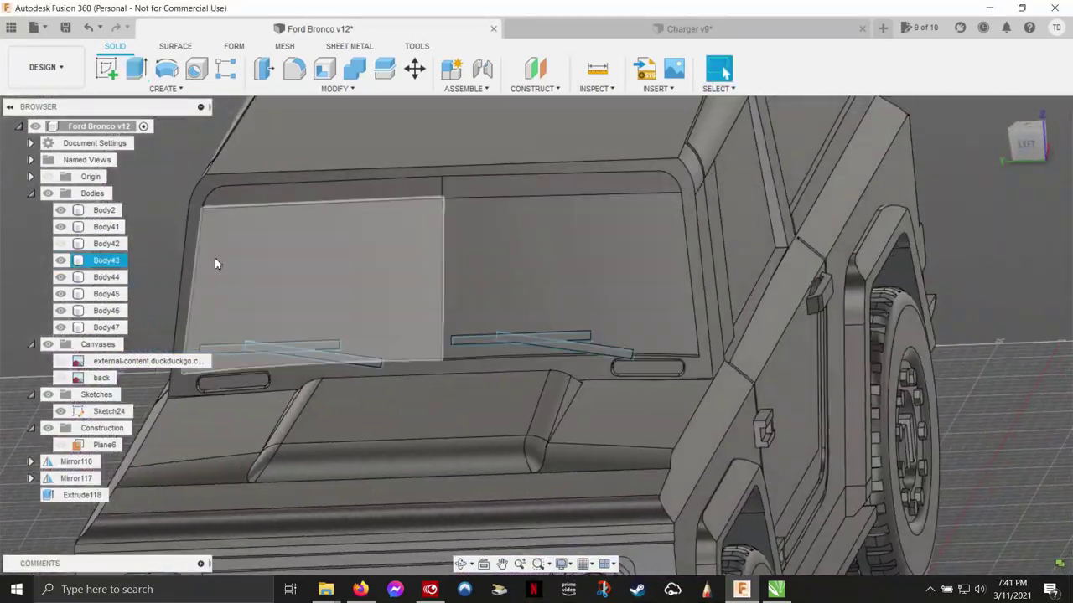
click(97, 411)
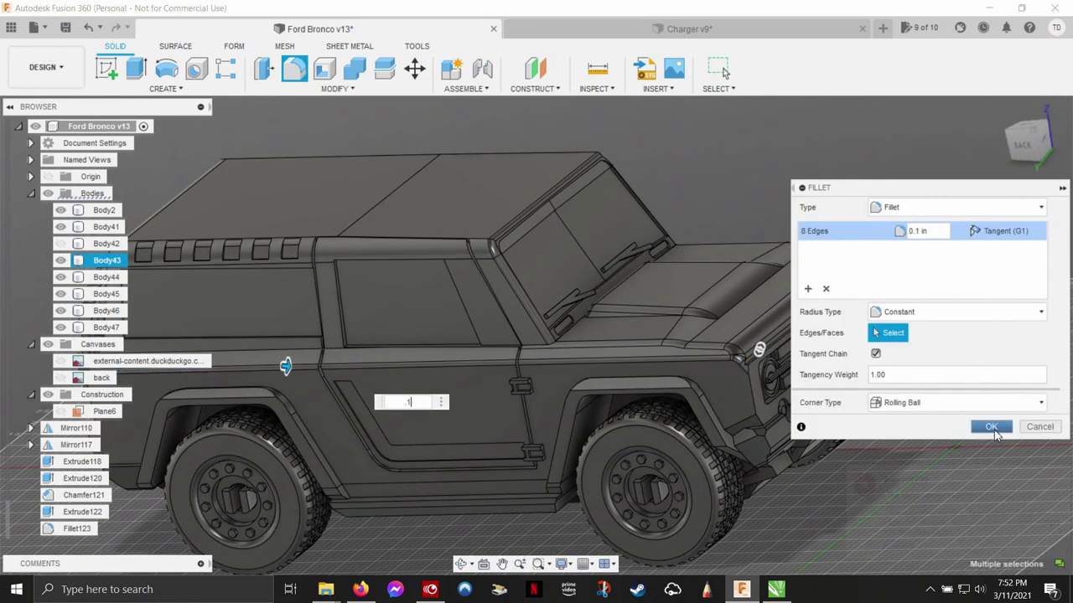
Fillet the truck's rear vertical edges, then begin chamfering the two bumper hole edges.
click(992, 428)
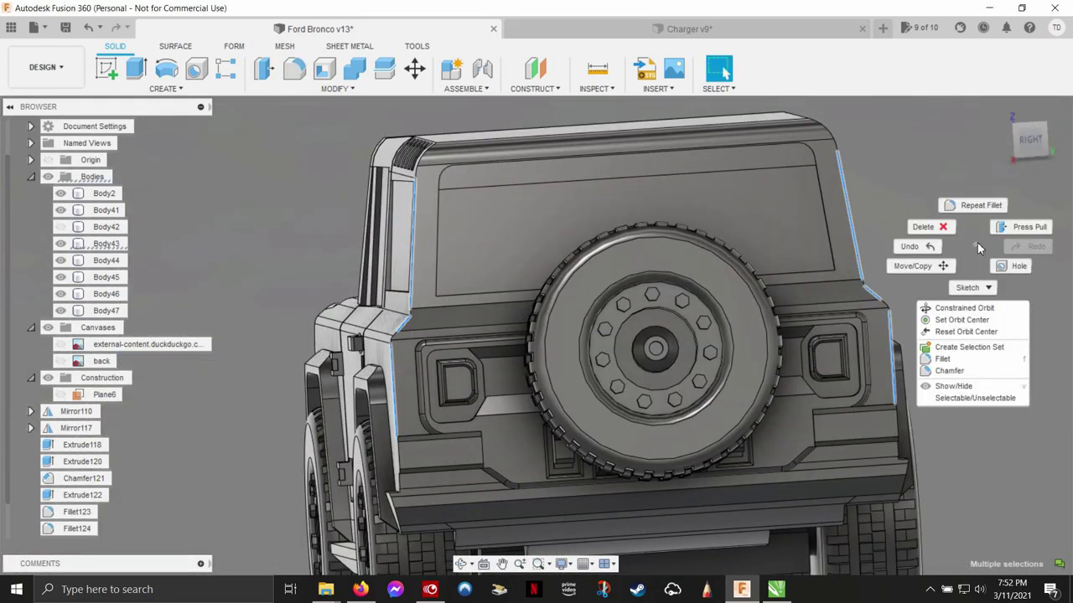
click(1000, 358)
click(992, 427)
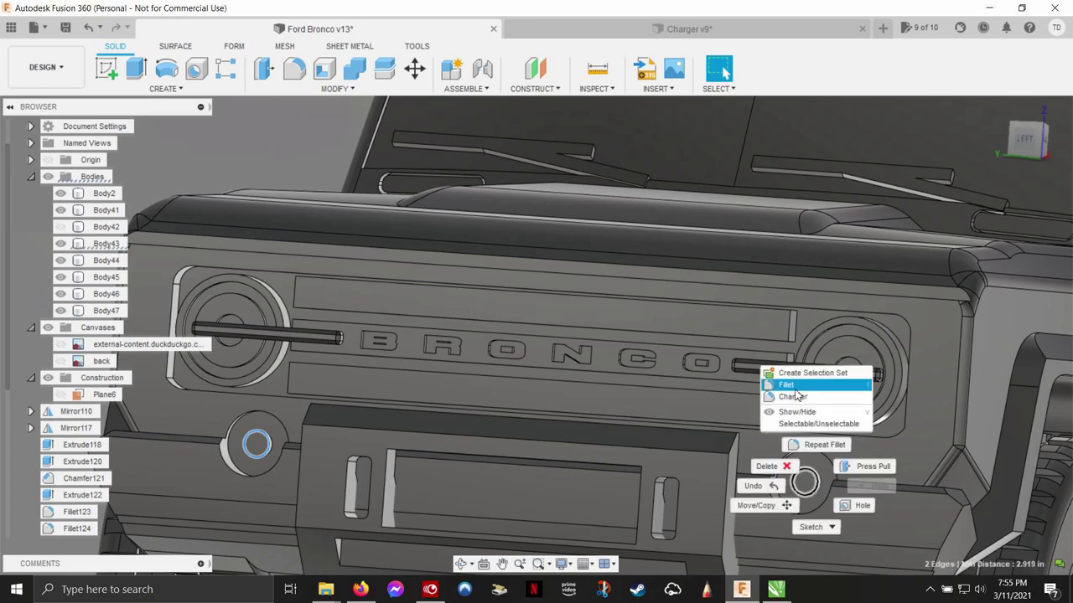
click(794, 397)
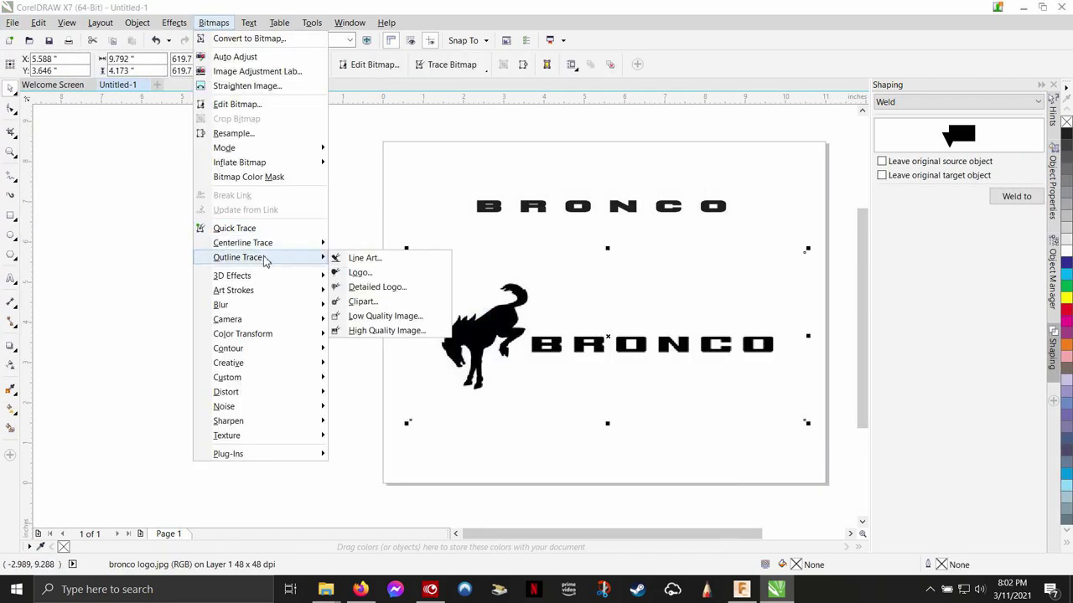
Logo-trace the BRONCO image, shift the traced result left, and start an SVG export.
click(360, 272)
click(682, 537)
drag(648, 345, 313, 302)
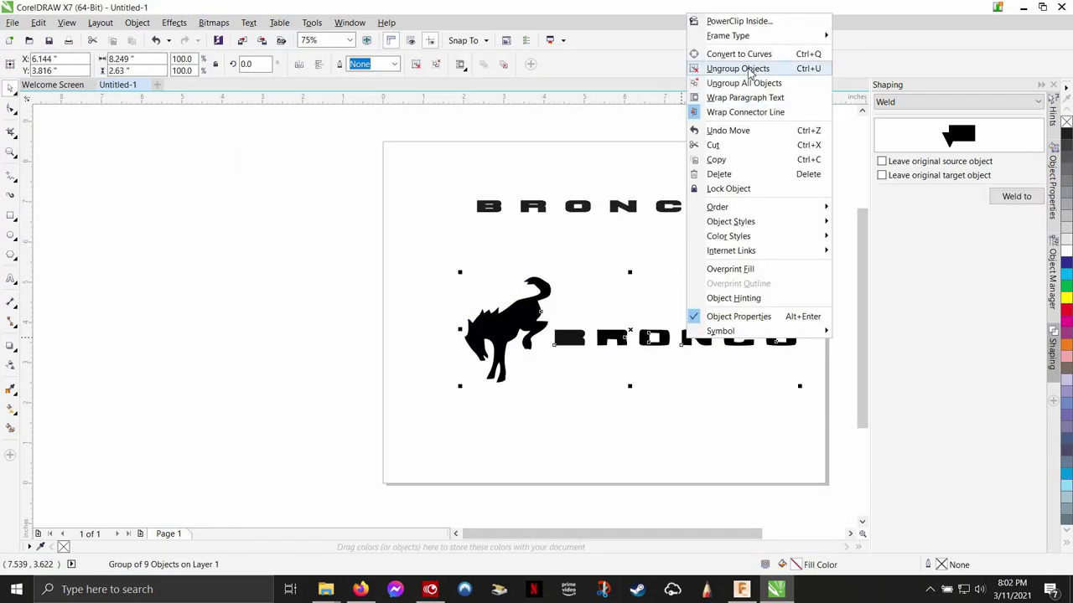
click(33, 239)
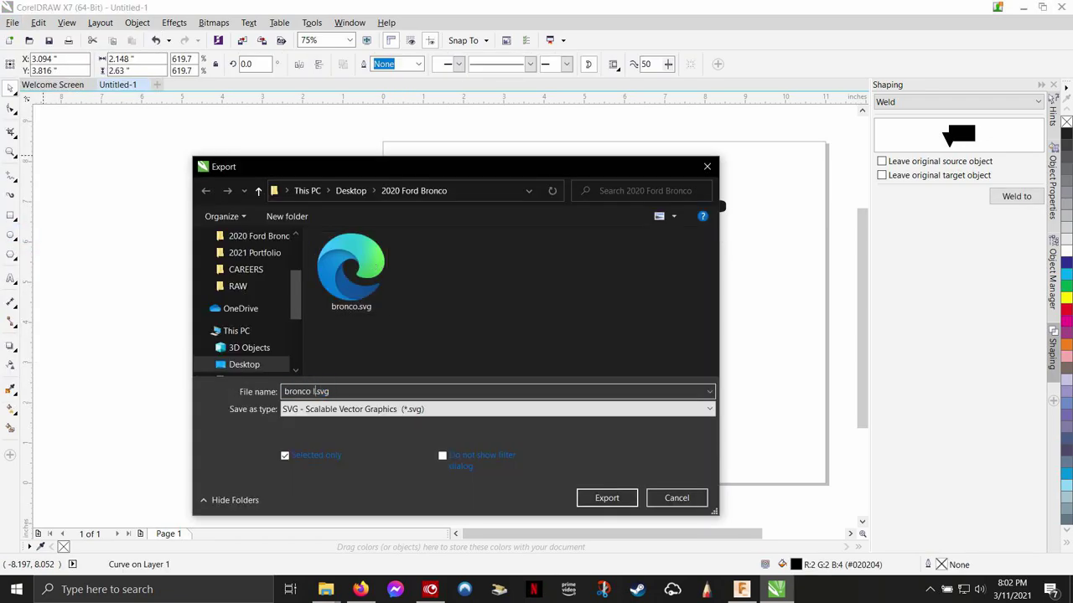